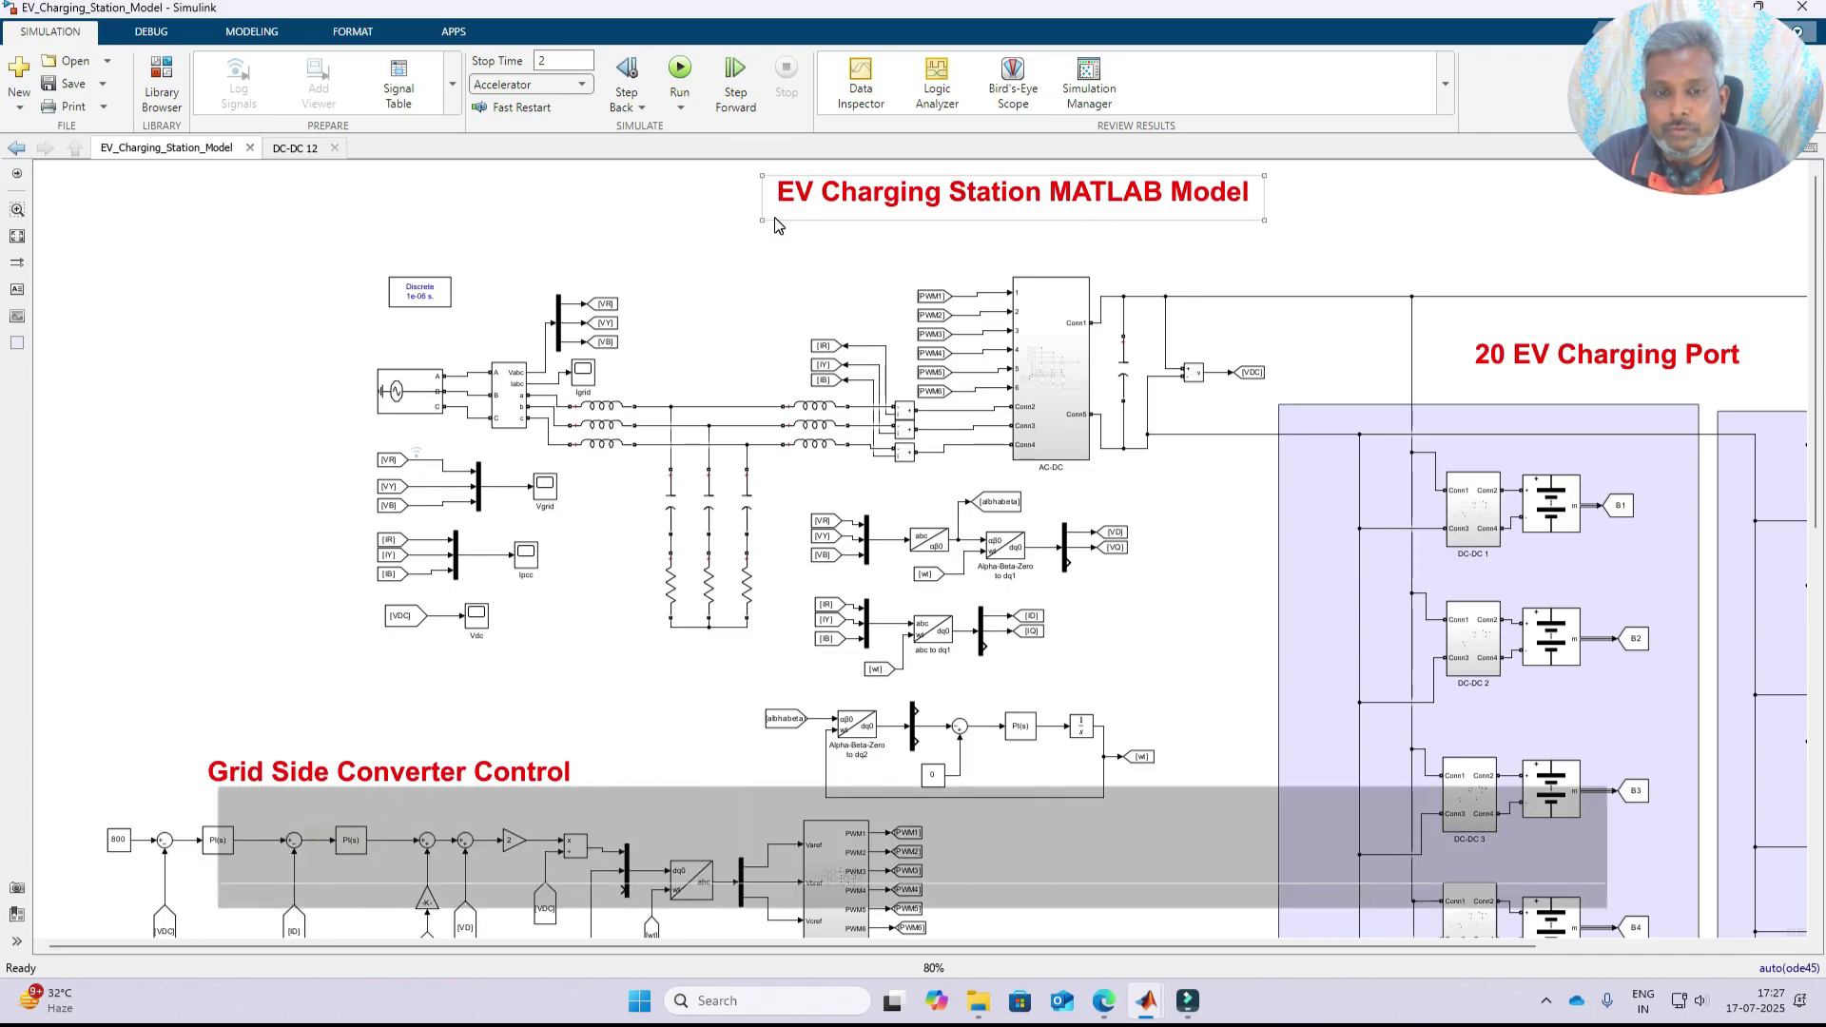
- Trace the VDC signal to the Grid Side Converter Control and highlight its 800 reference, comparison and voltage PI controller blocks
left_click(761, 282)
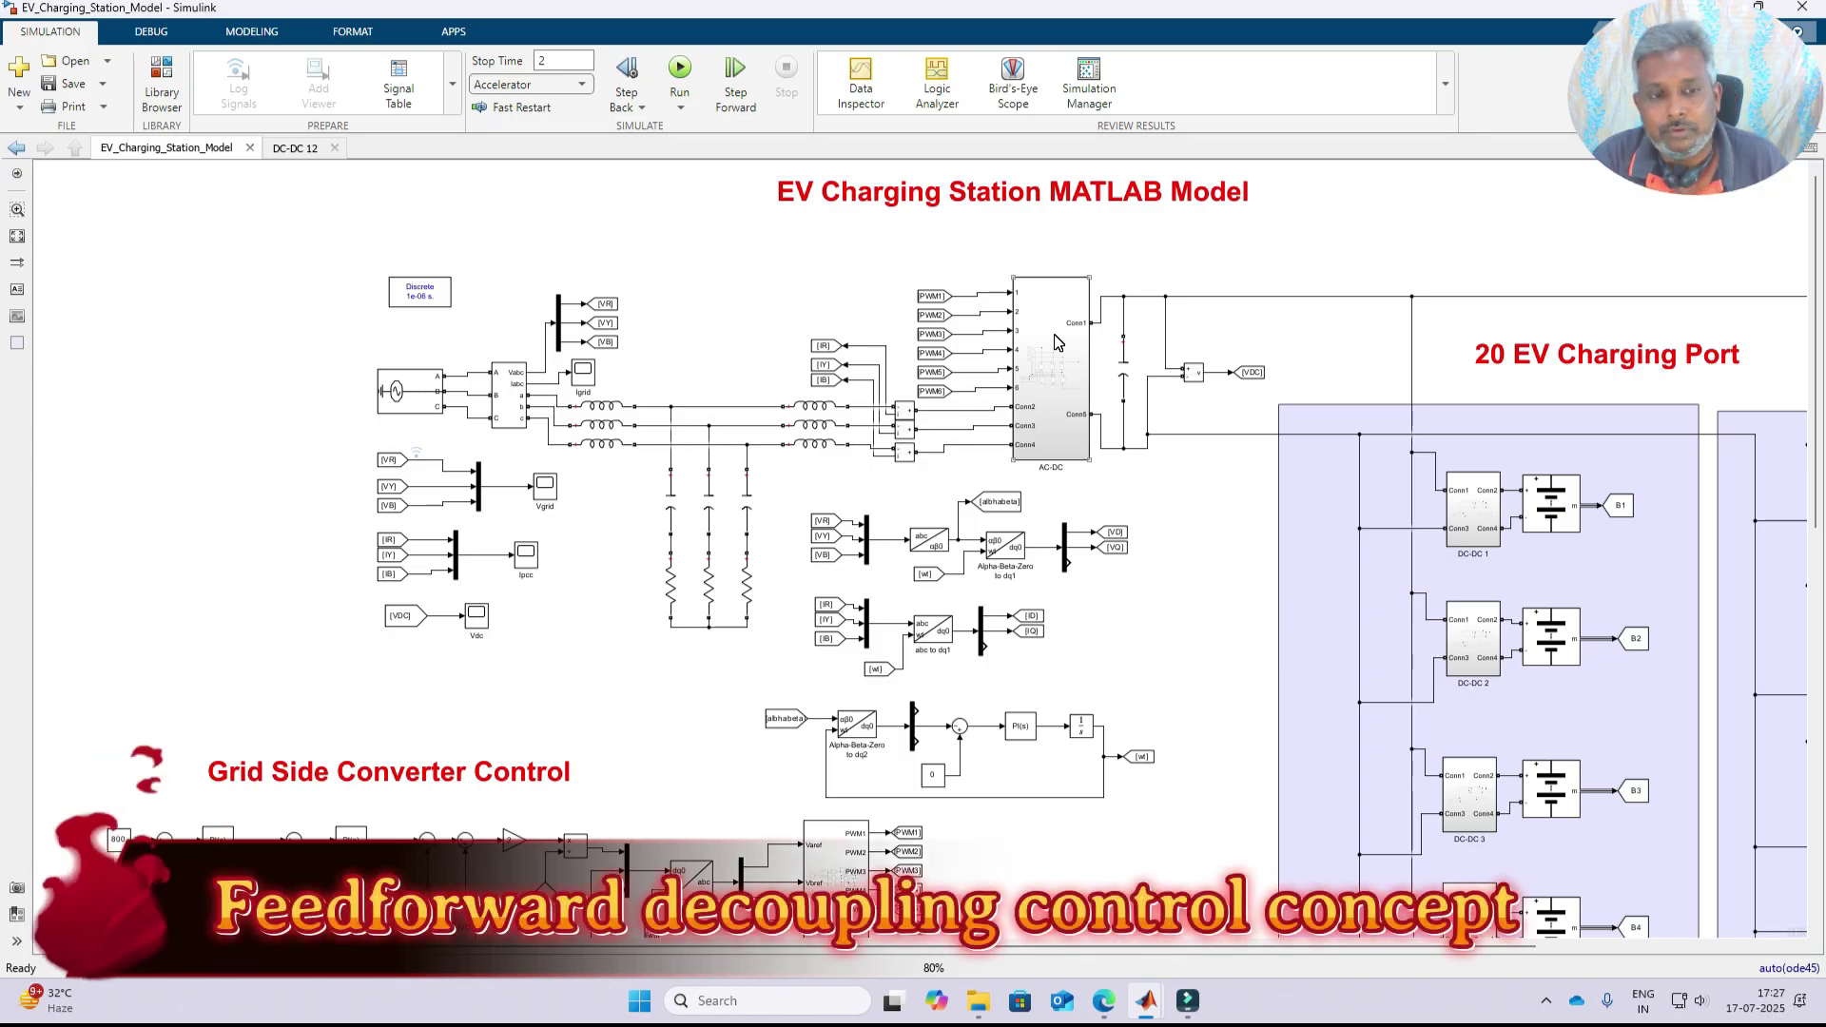
left_click_drag(1814, 257, 1818, 325)
left_click(1249, 245)
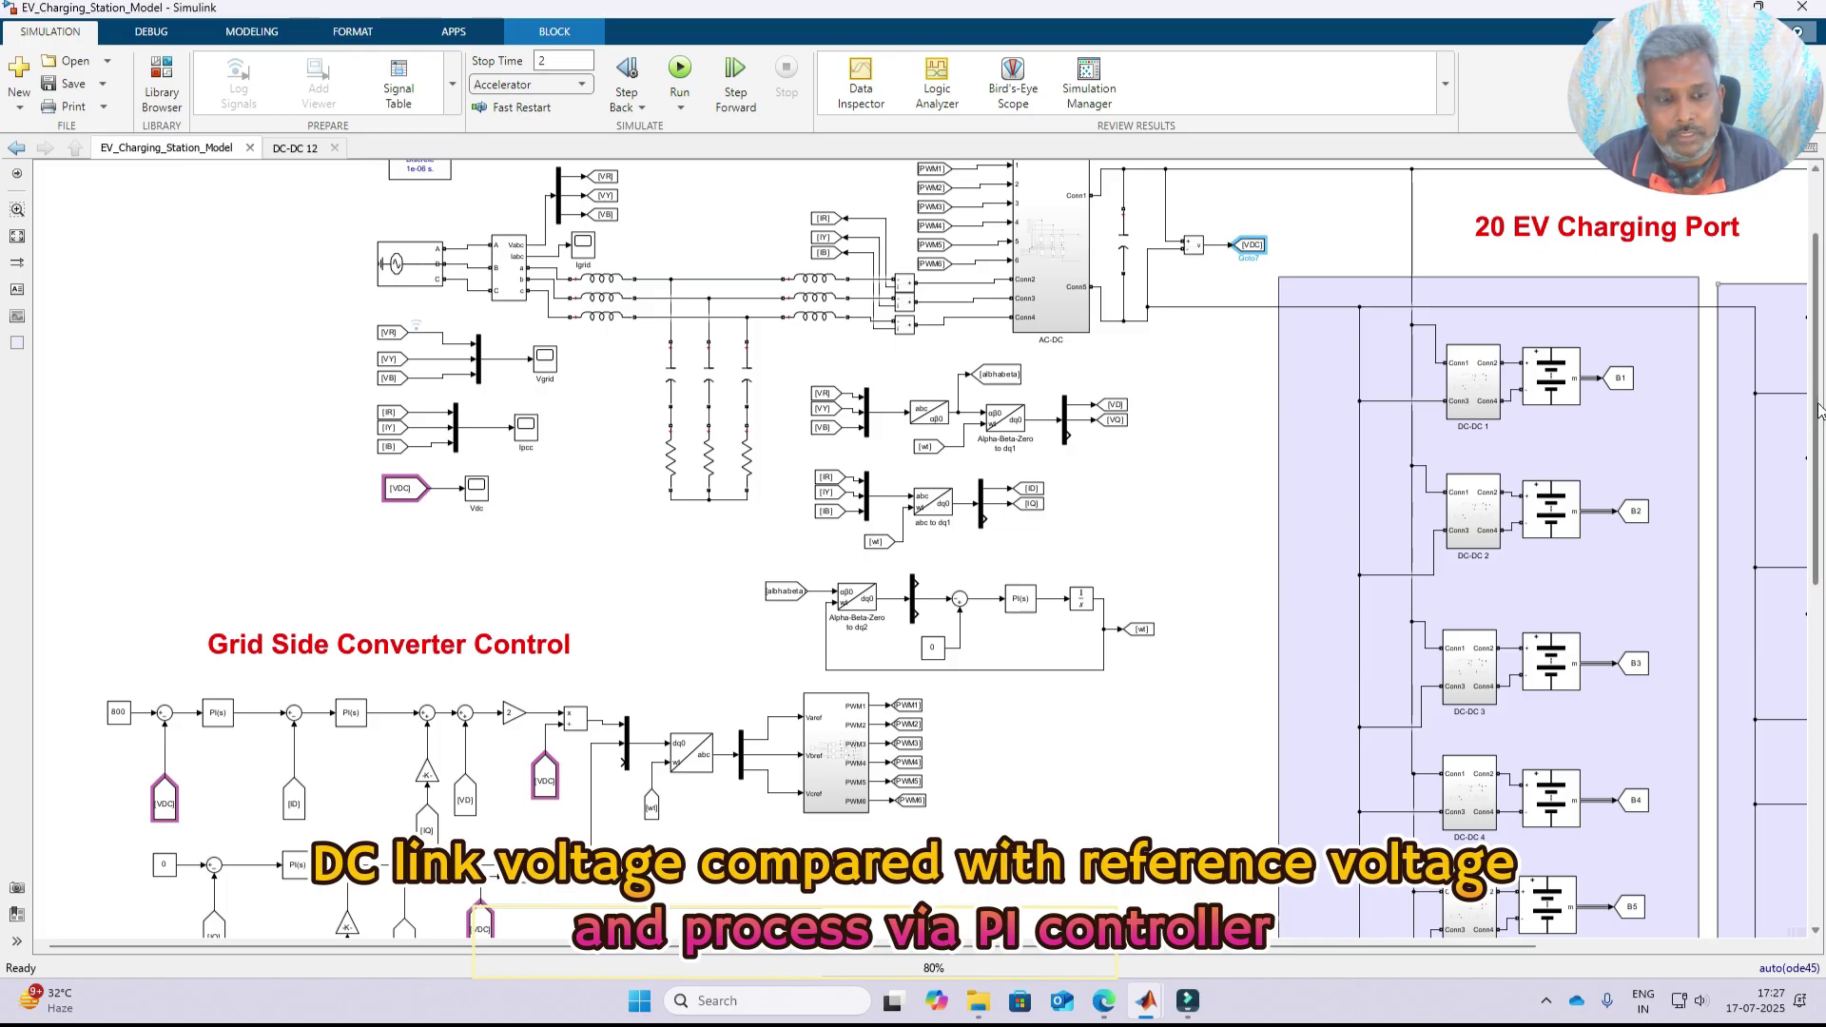
scroll(1818, 411, "down", 5)
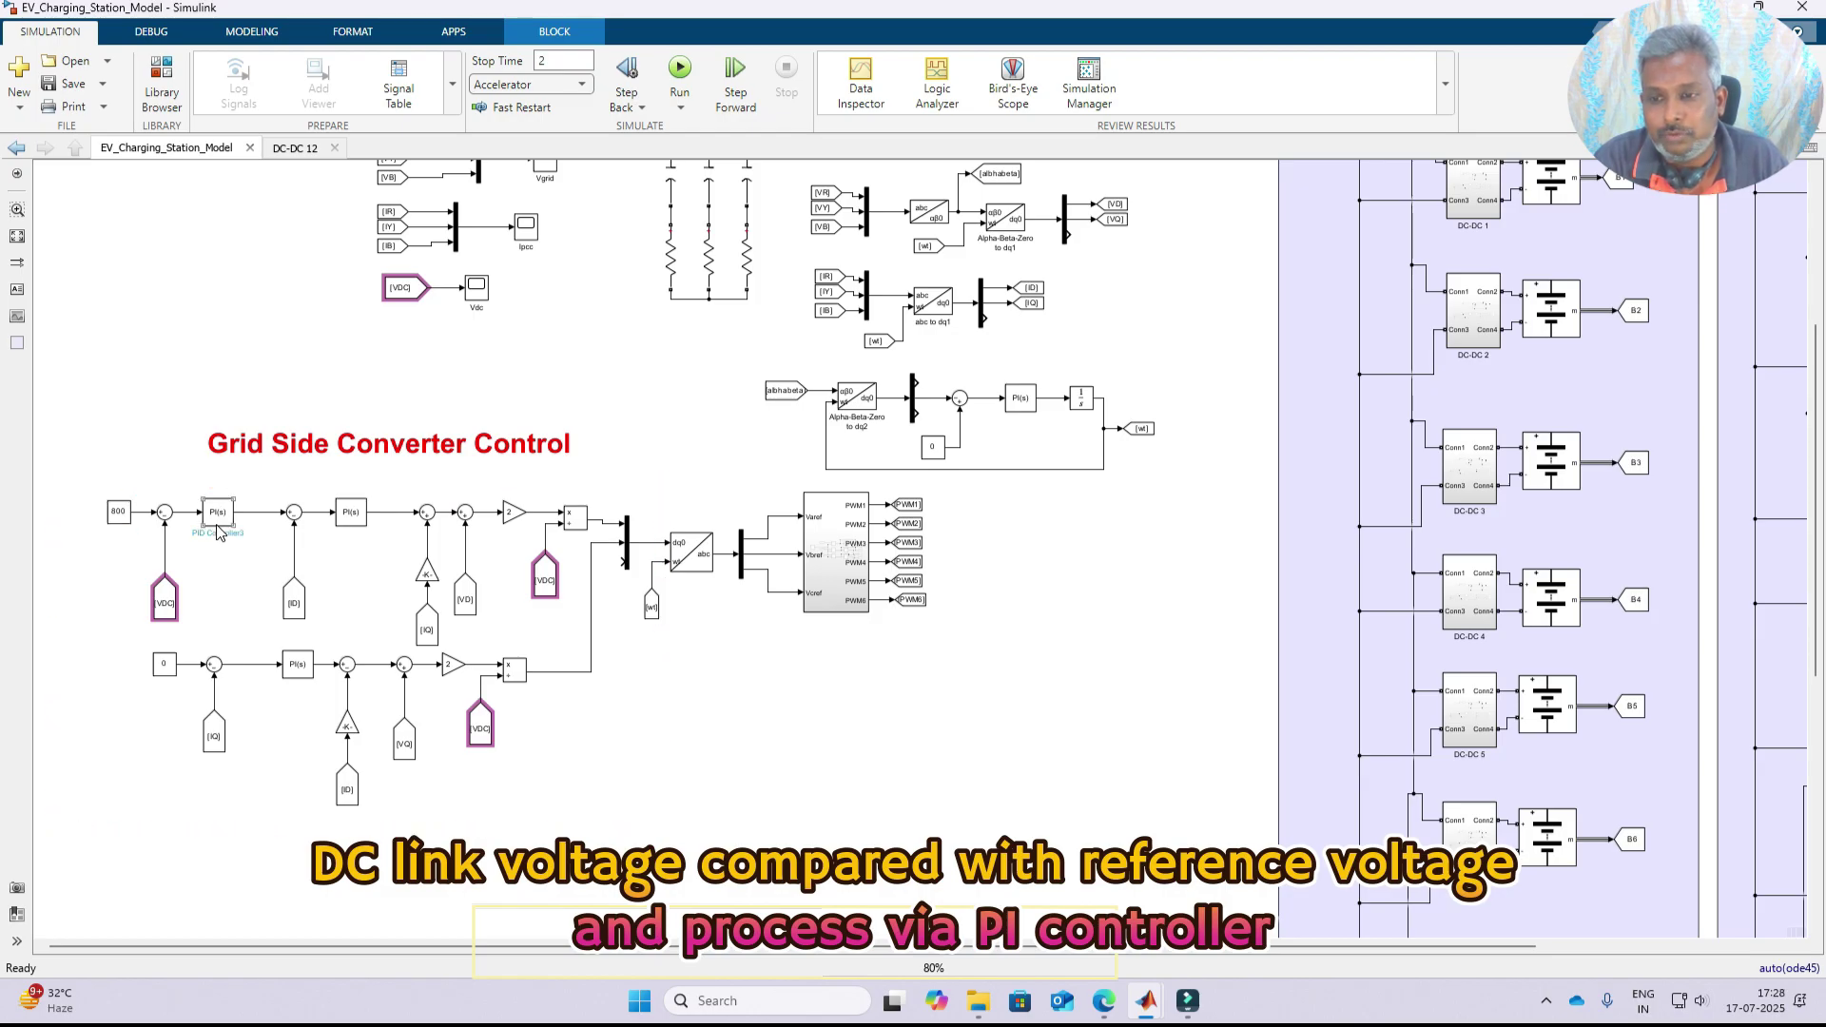
left_click_drag(94, 486, 237, 616)
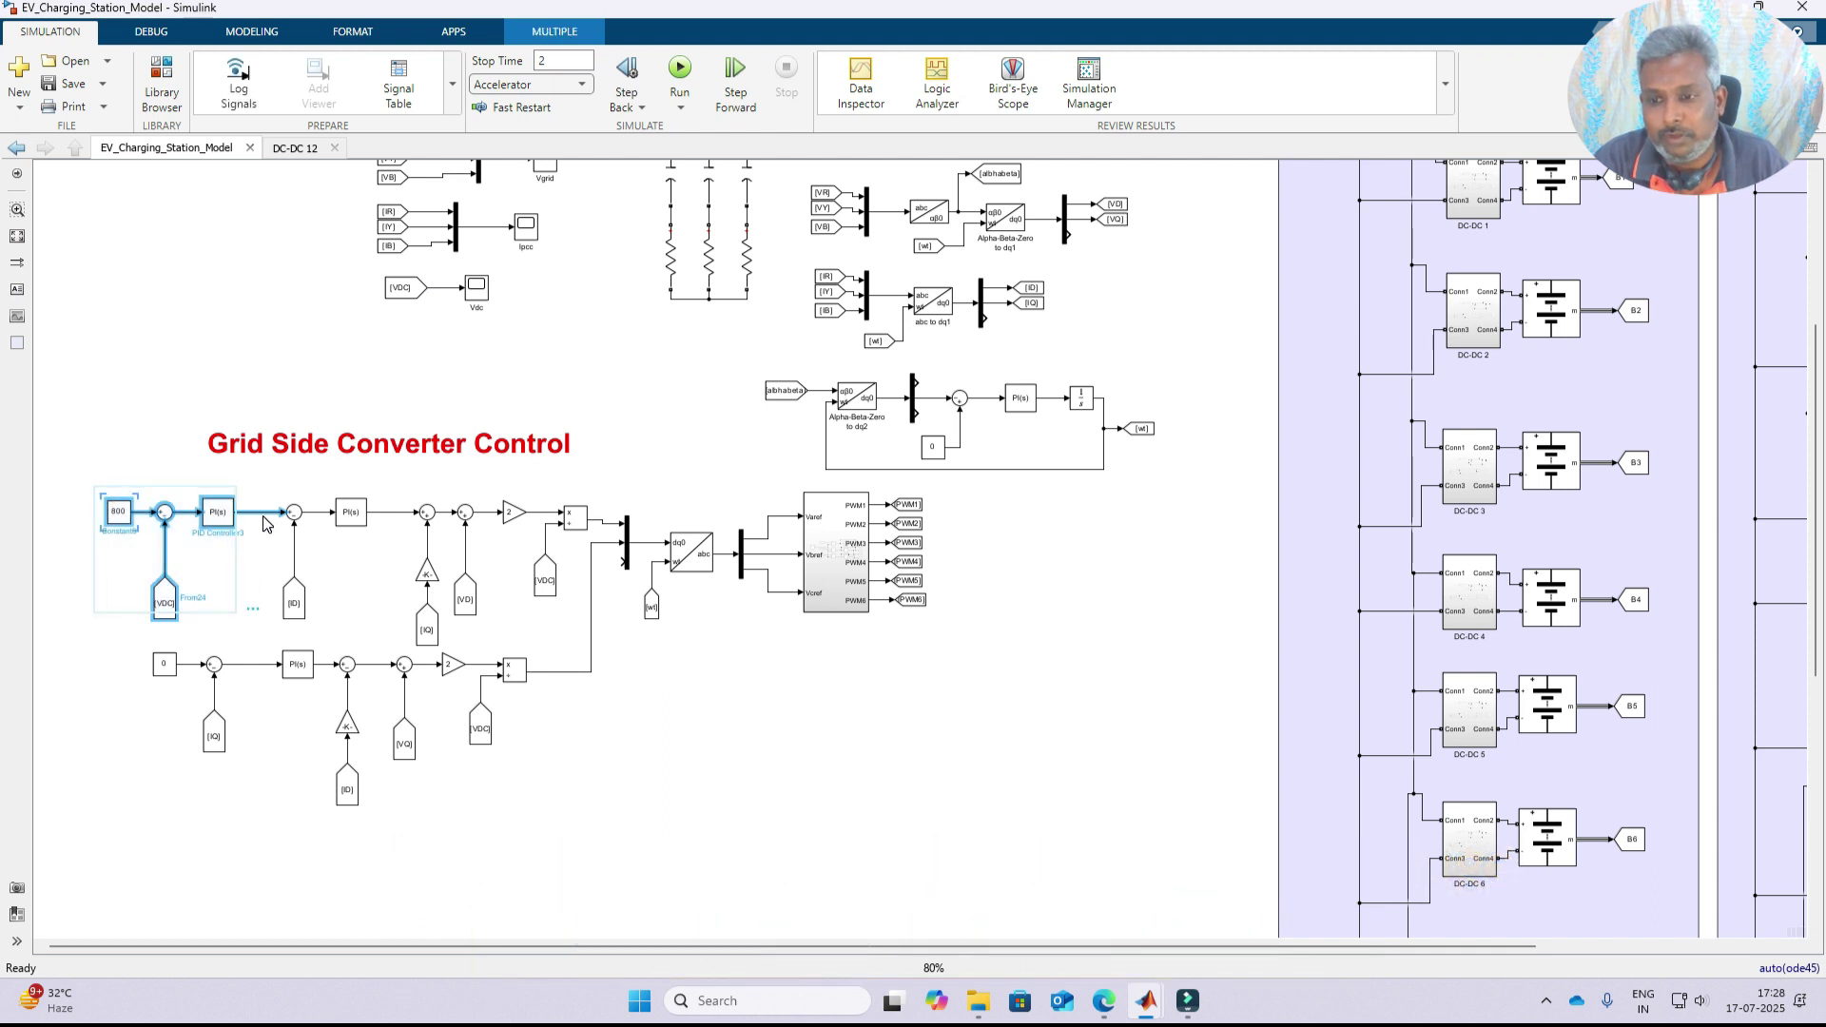
left_click(170, 659)
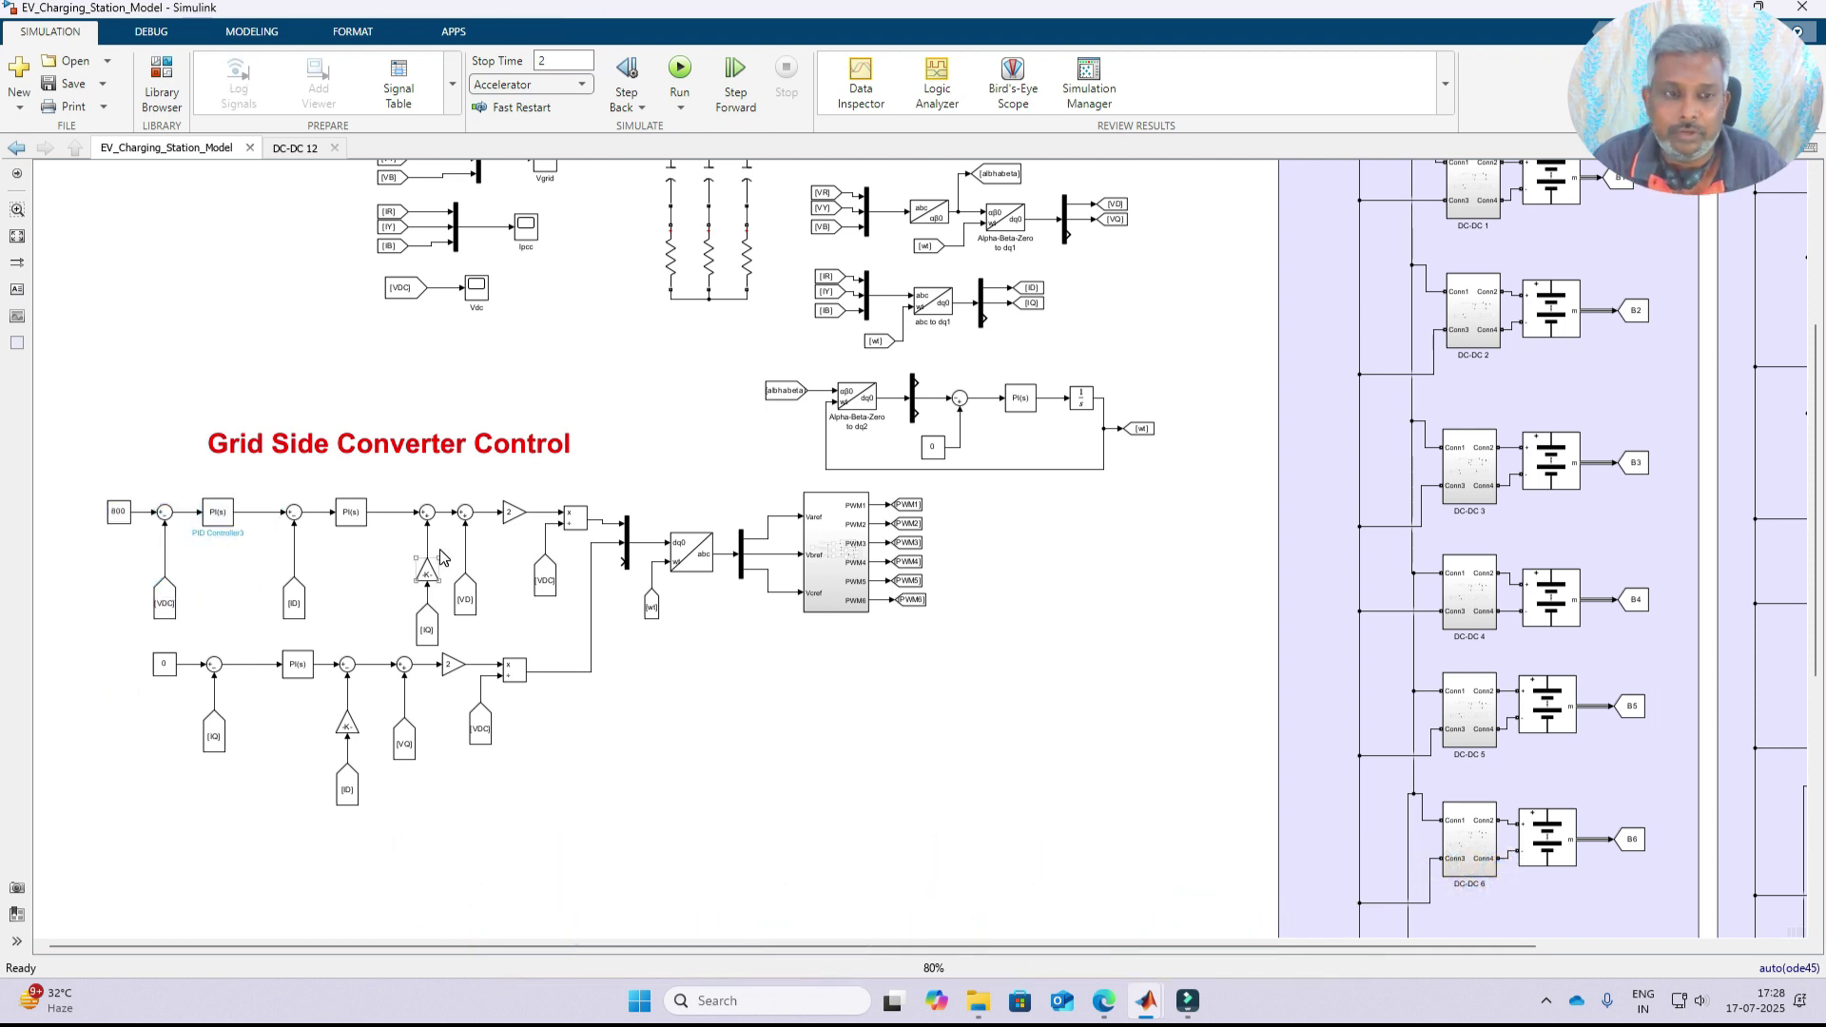
- Examine the zero reference constant feeding the IQ current loop in the Grid Side Converter Control
left_click_drag(1818, 440, 1823, 349)
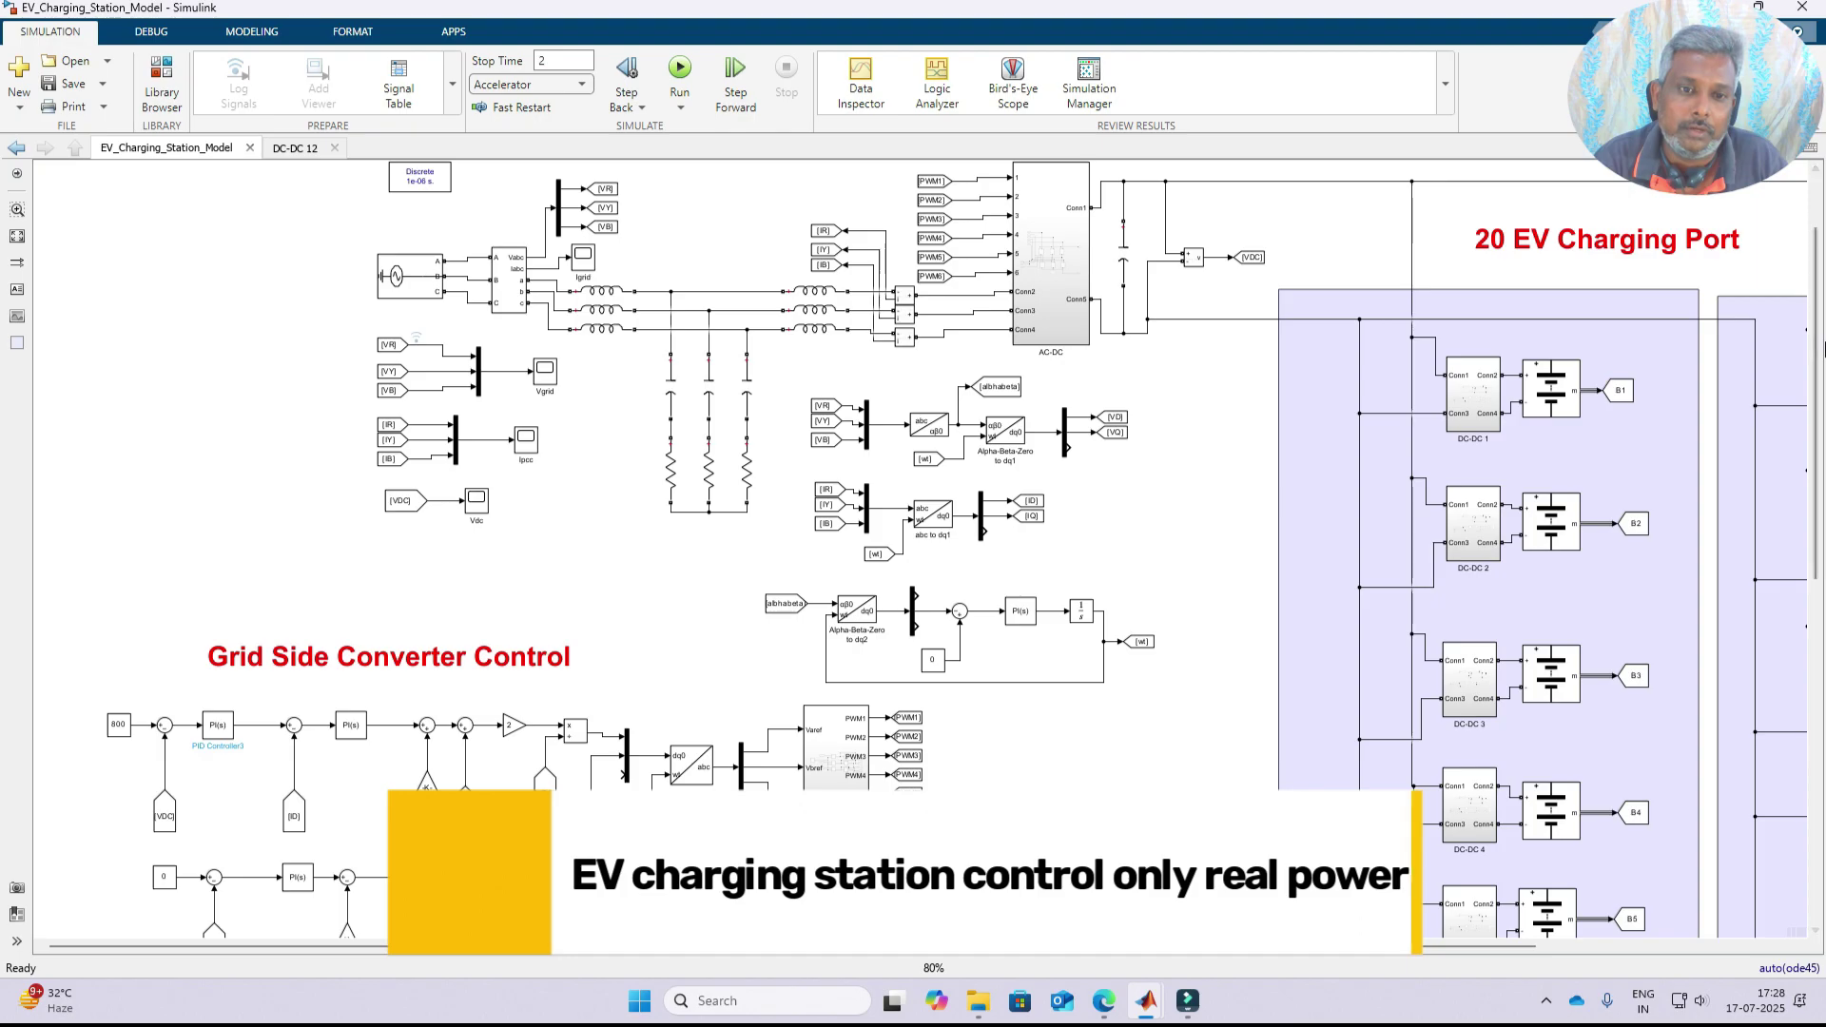
scroll(177, 697, "down", 5)
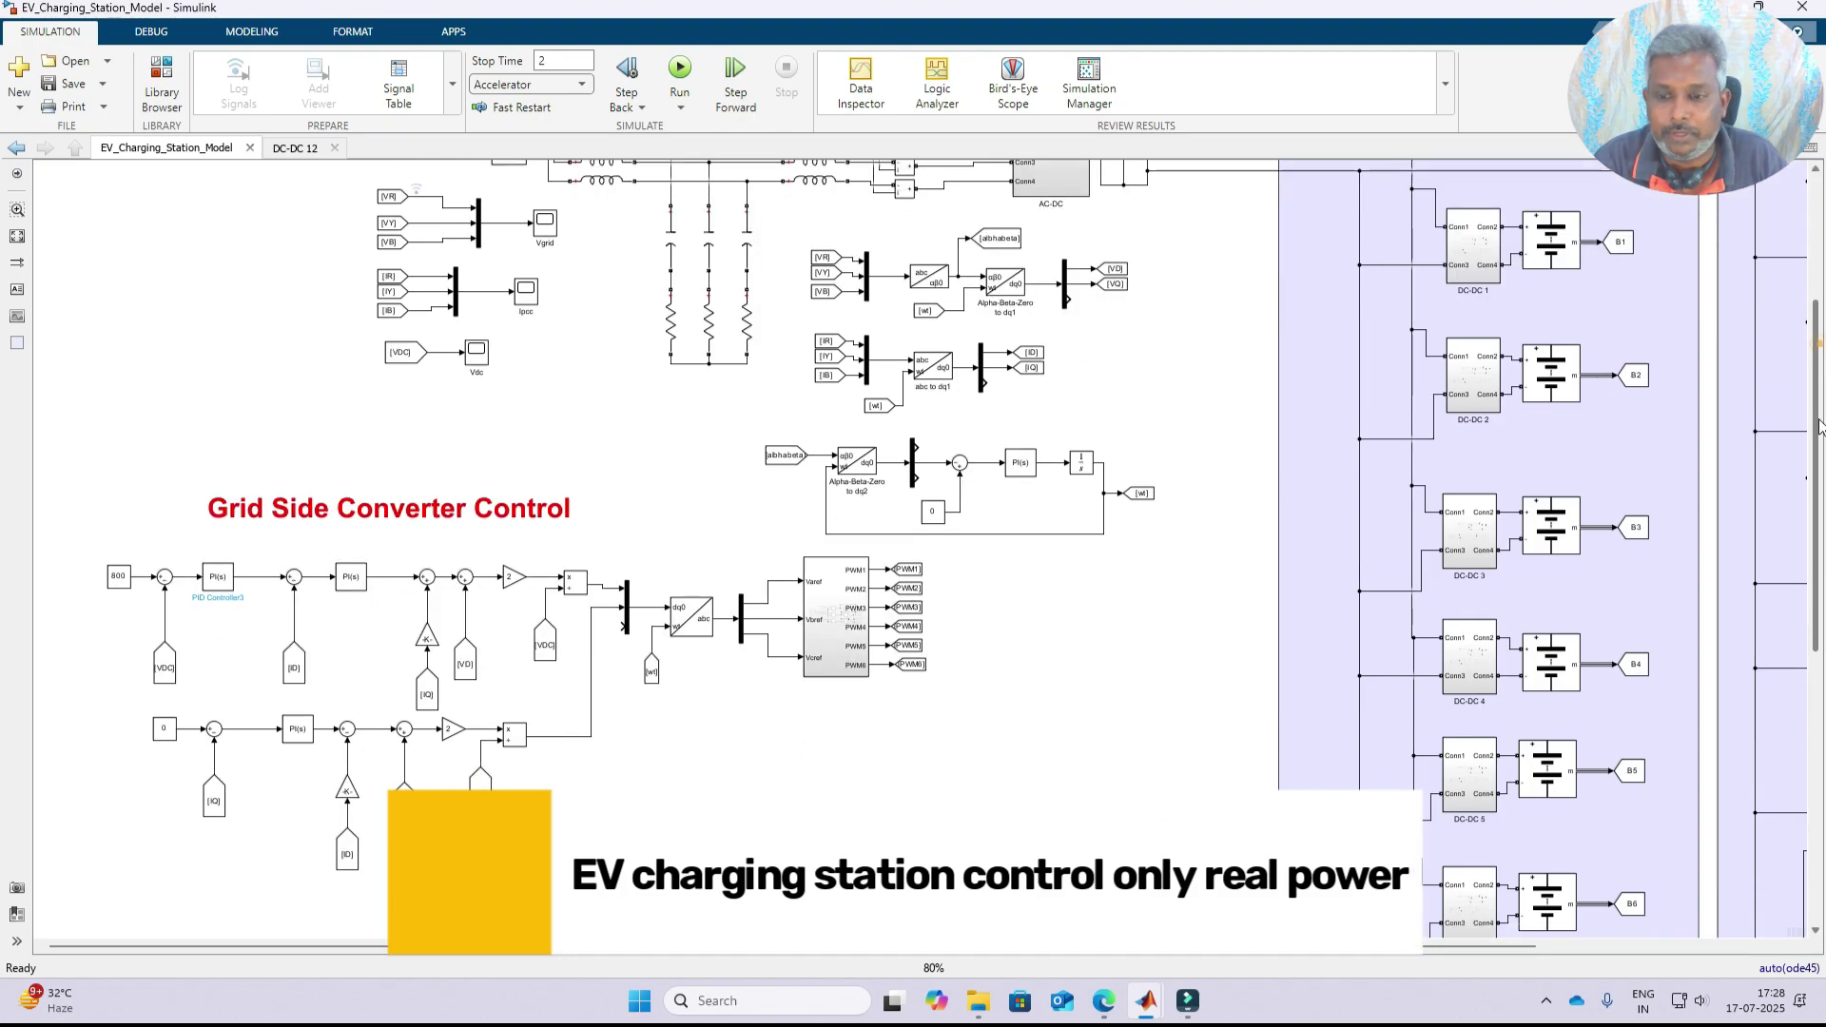
left_click(172, 701)
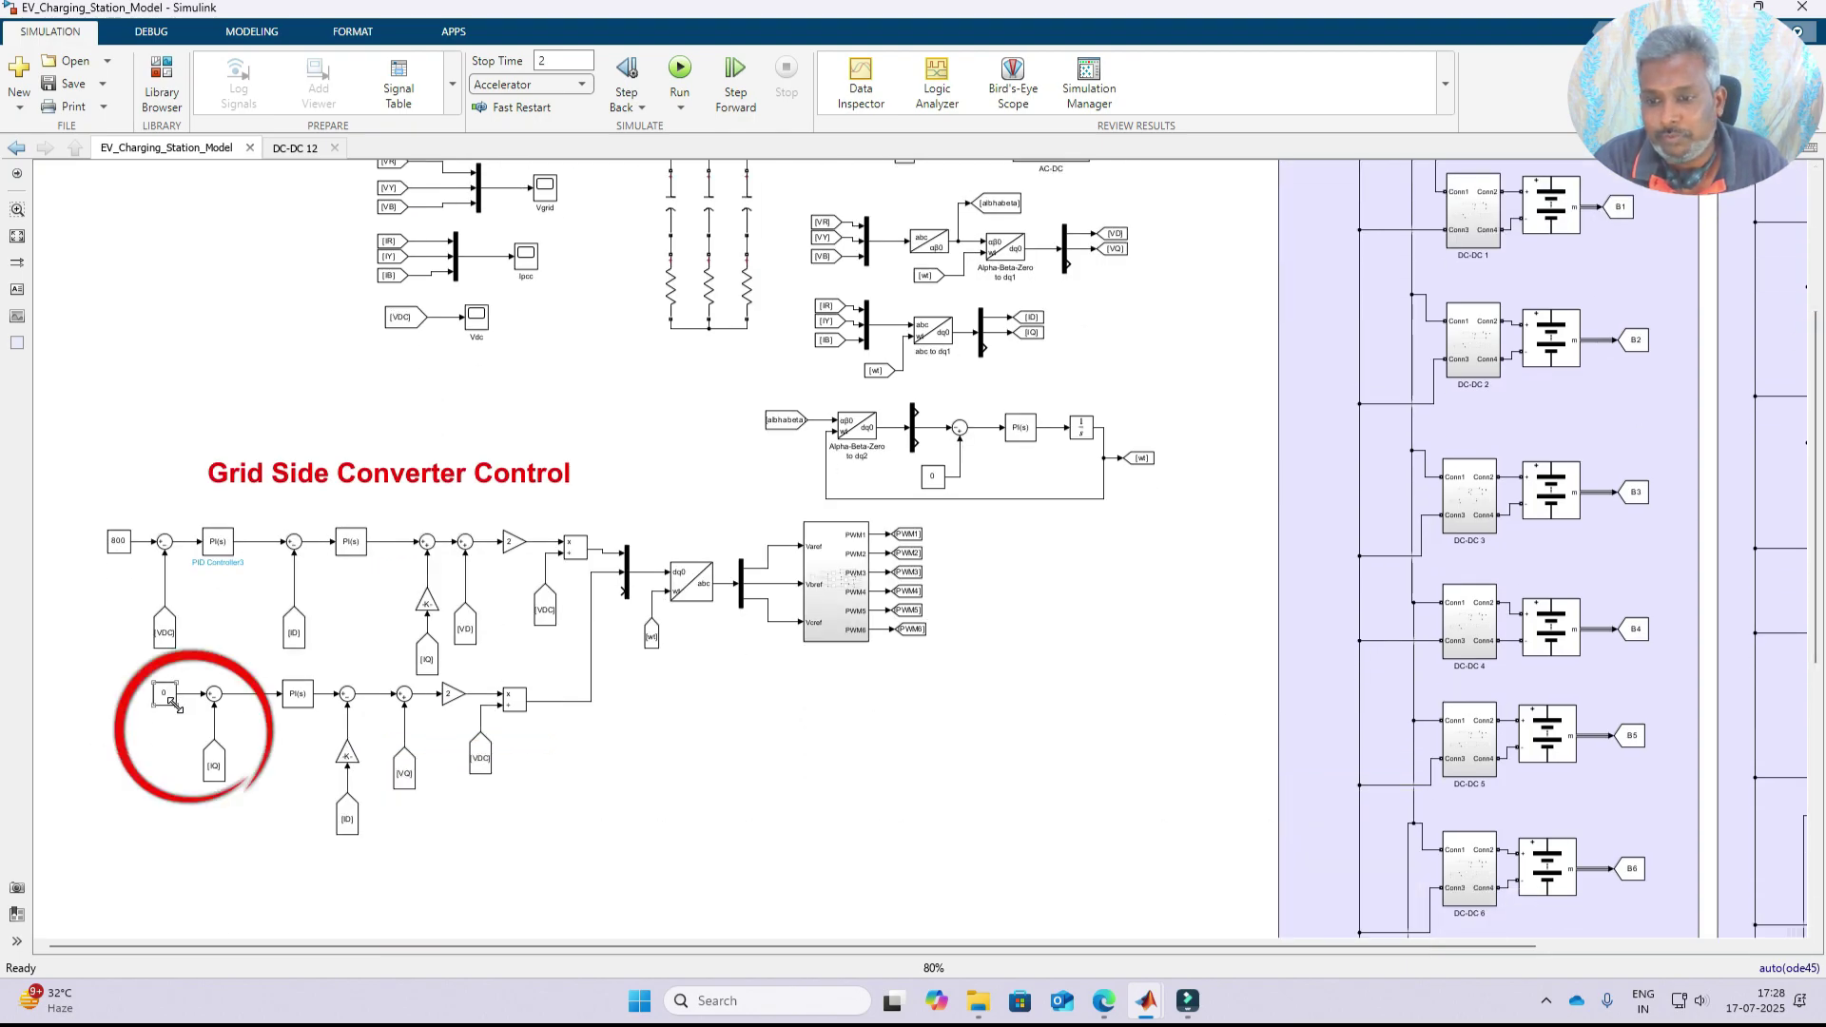
- Highlight the PLL loop that generates wt, and the grid-voltage transformation blocks that output VD and VQ
left_click_drag(1822, 482, 1822, 344)
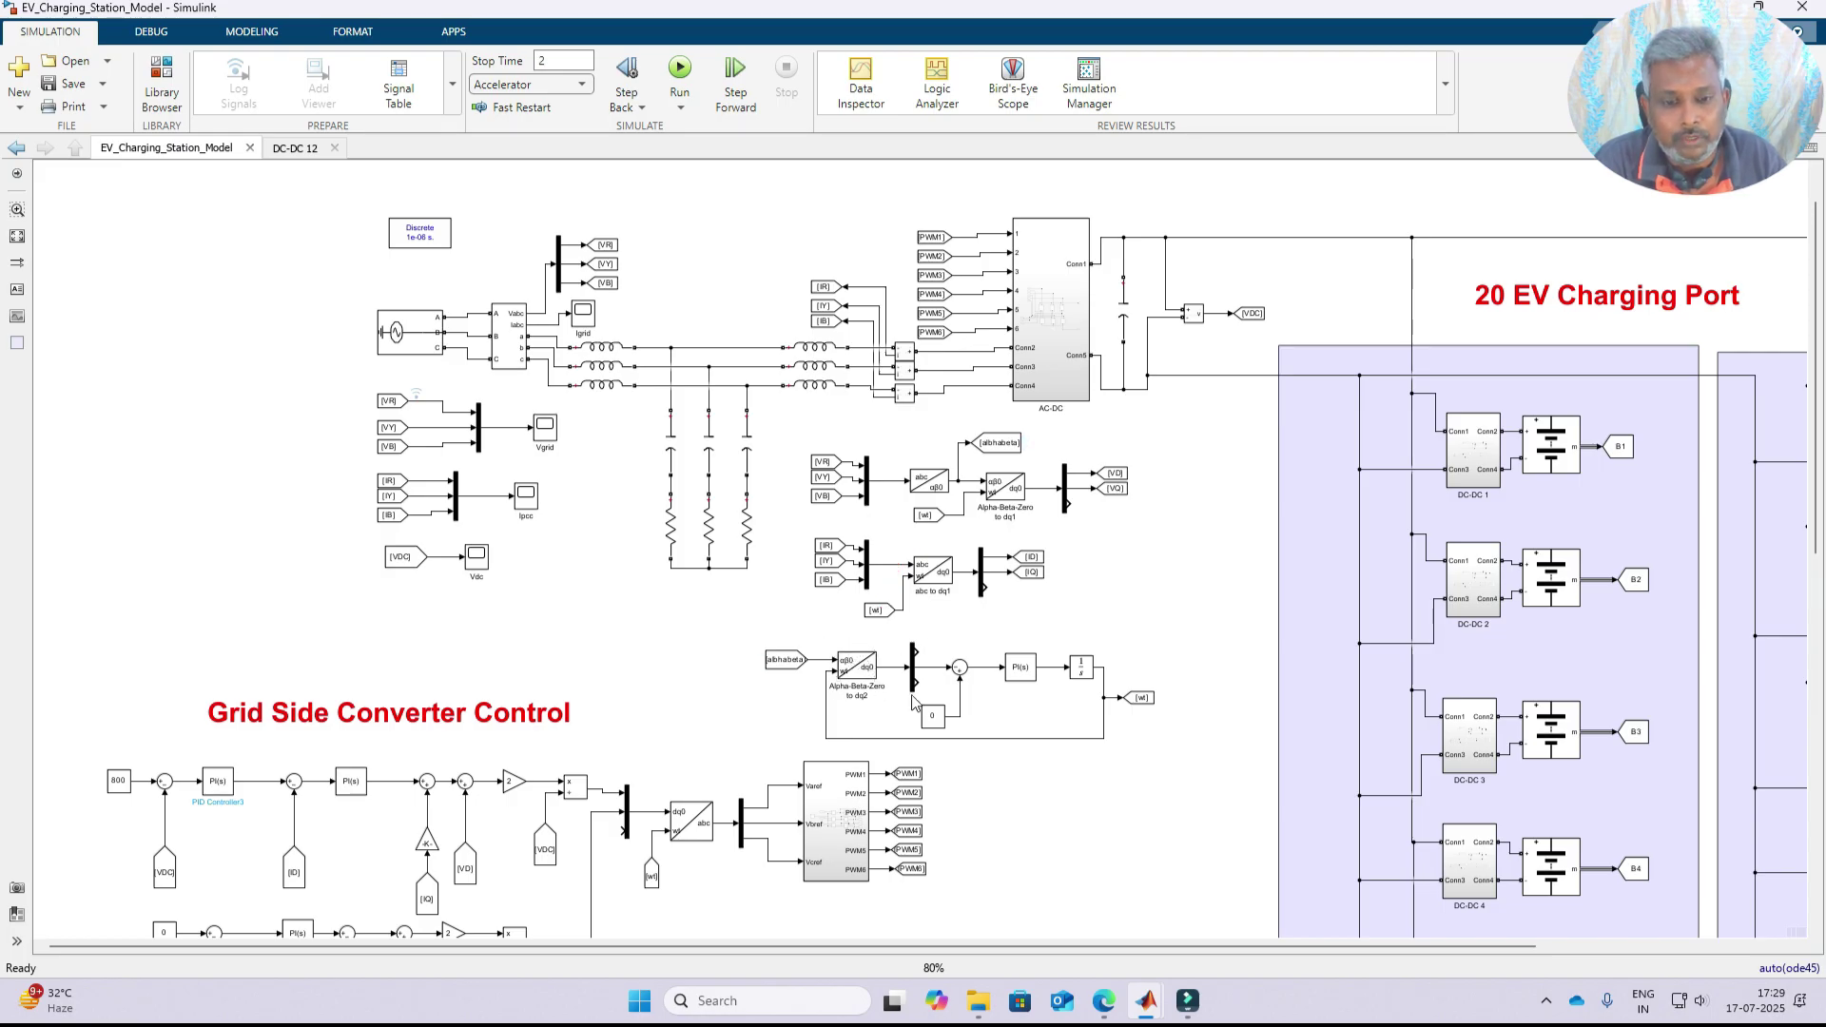
left_click(935, 672)
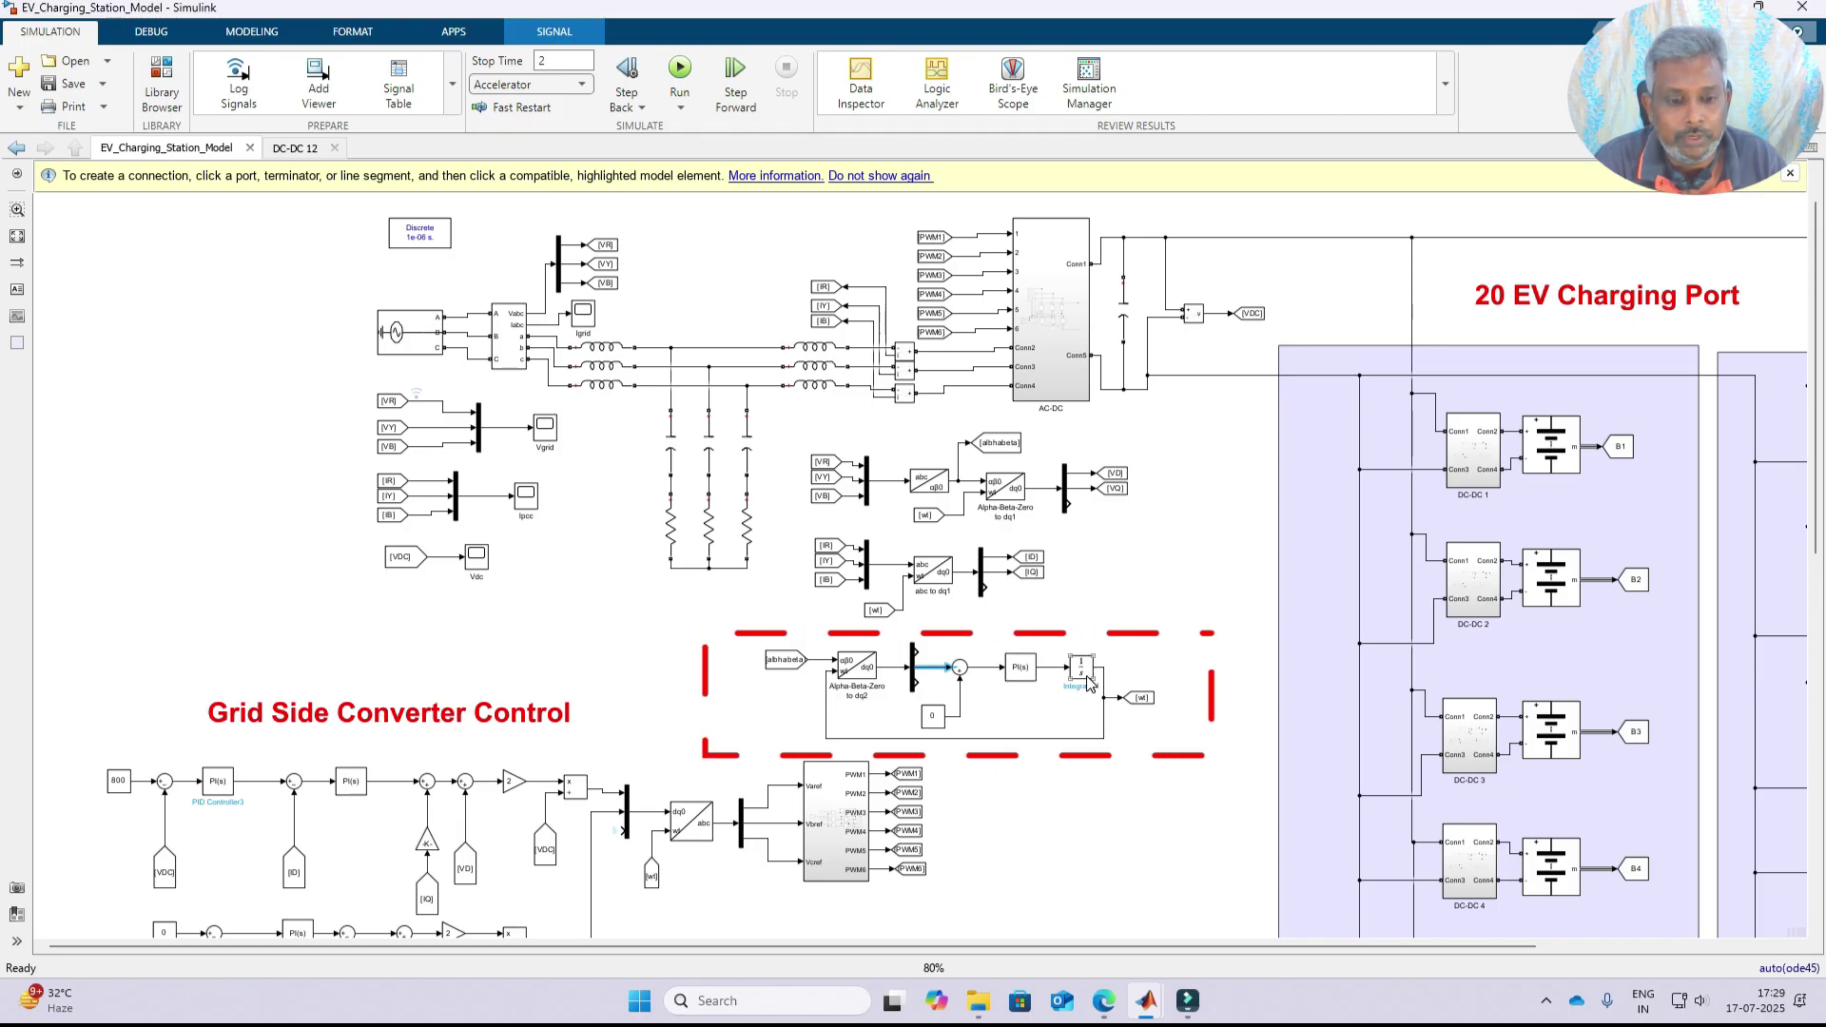
left_click(1083, 668)
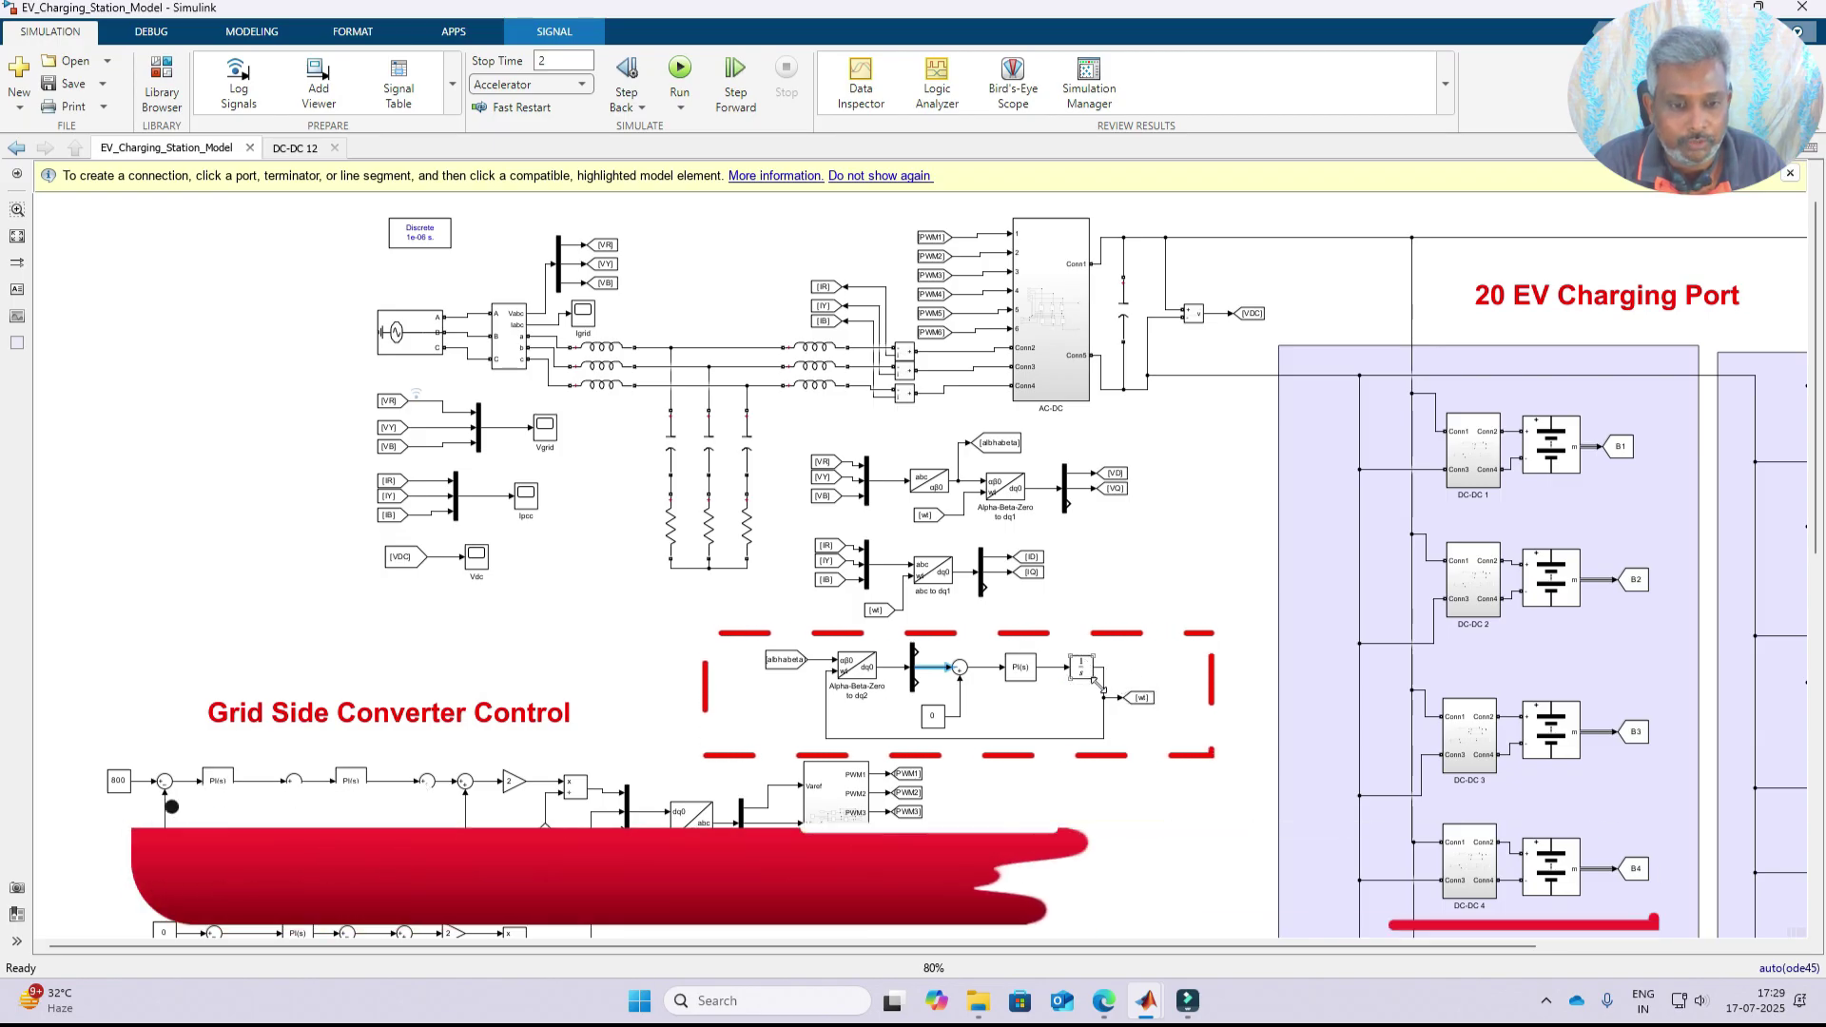
left_click(856, 677)
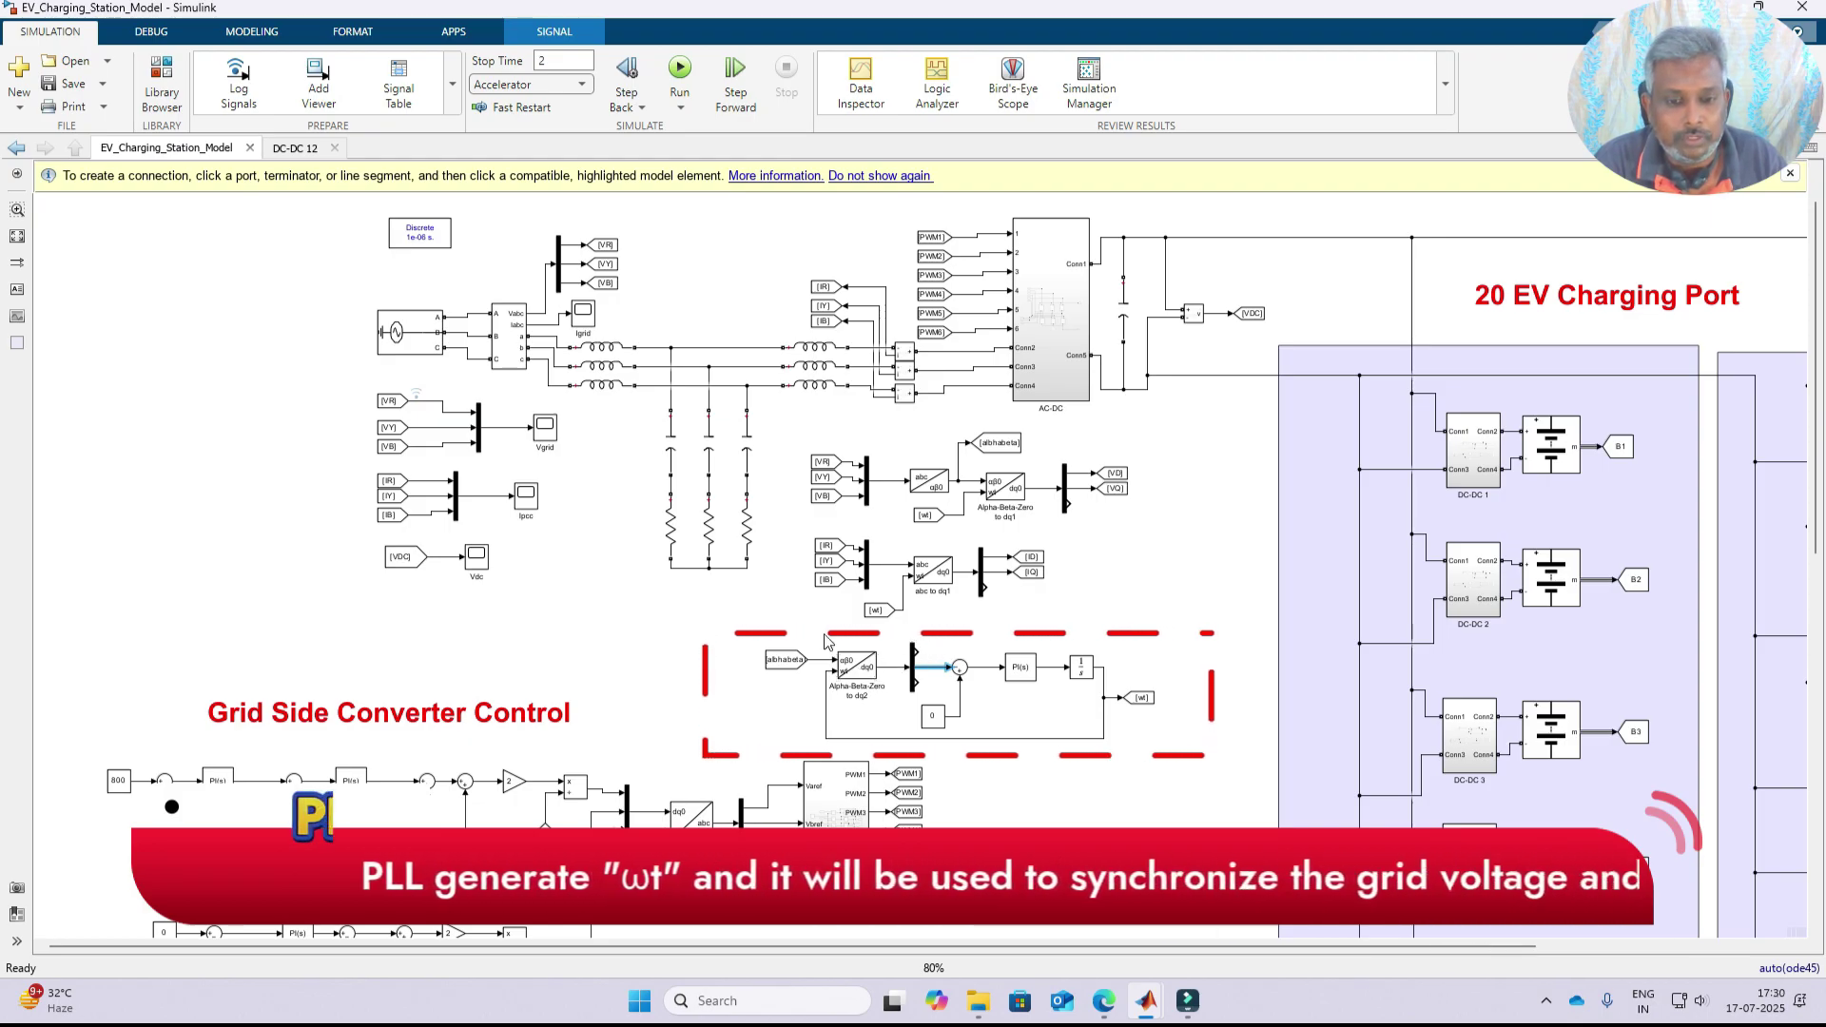
left_click_drag(741, 634, 1170, 747)
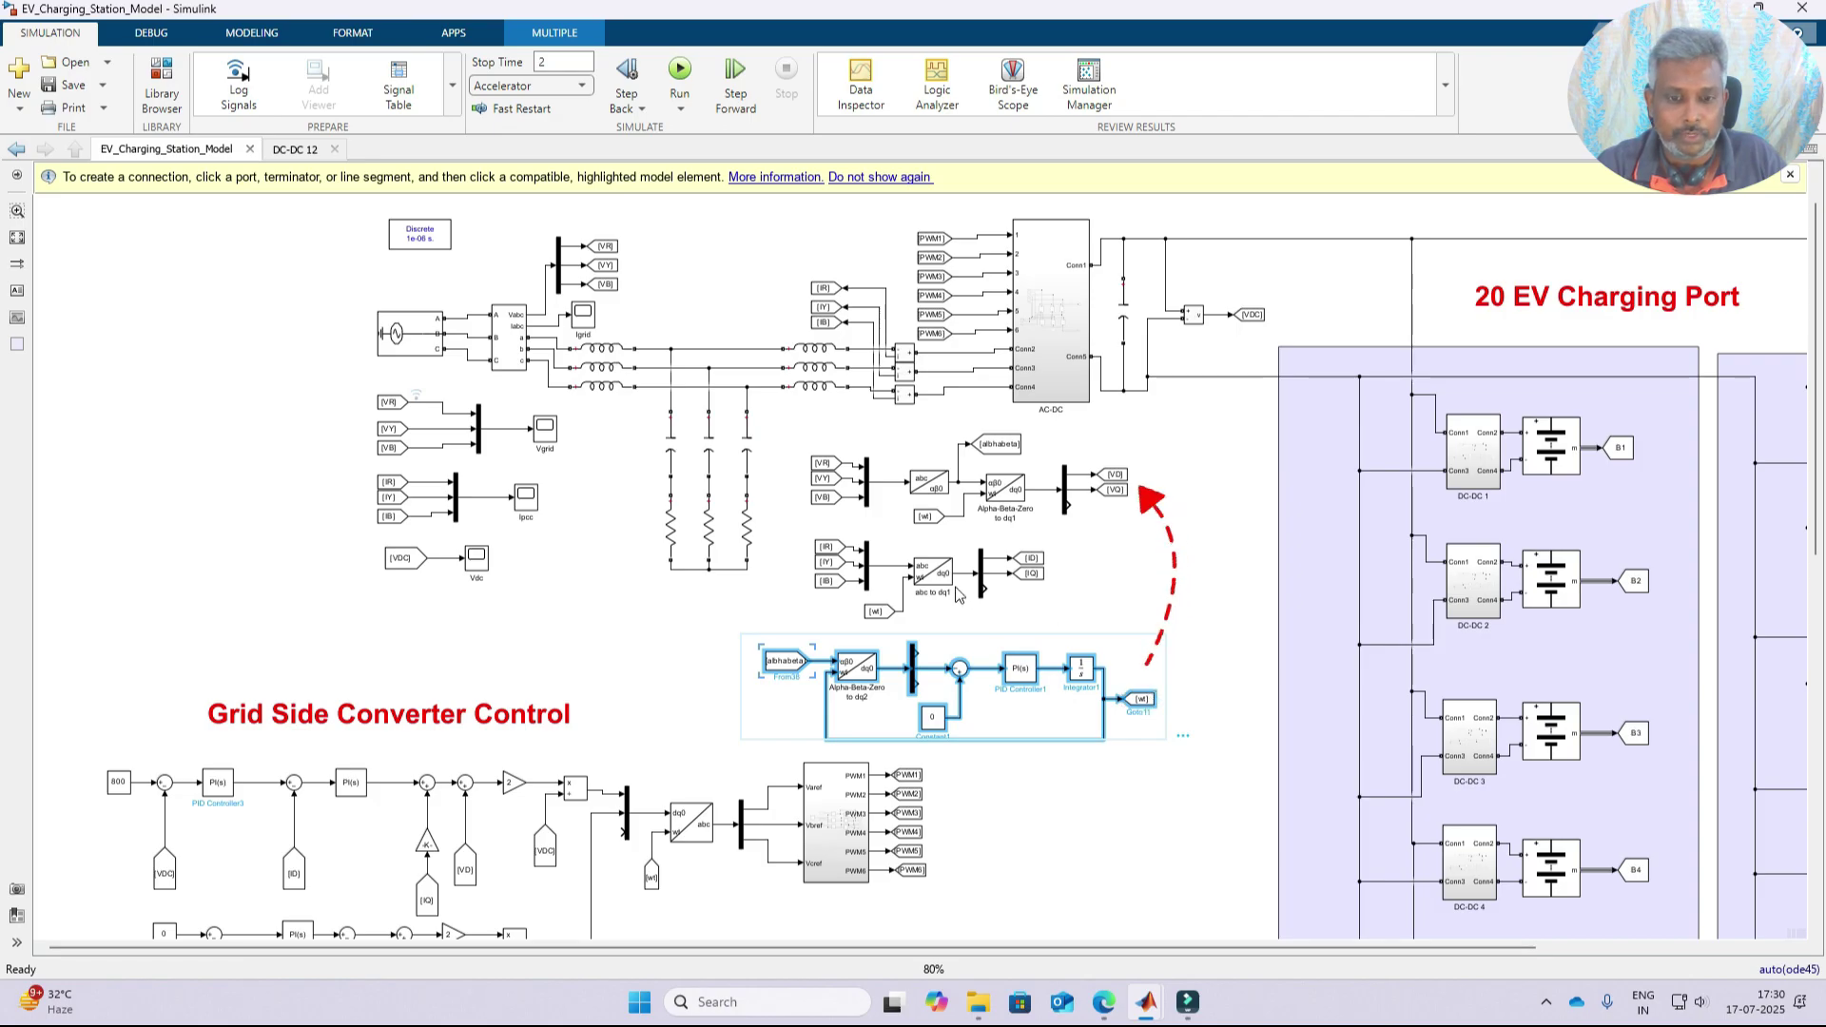
left_click(1170, 587)
left_click_drag(789, 437, 1160, 528)
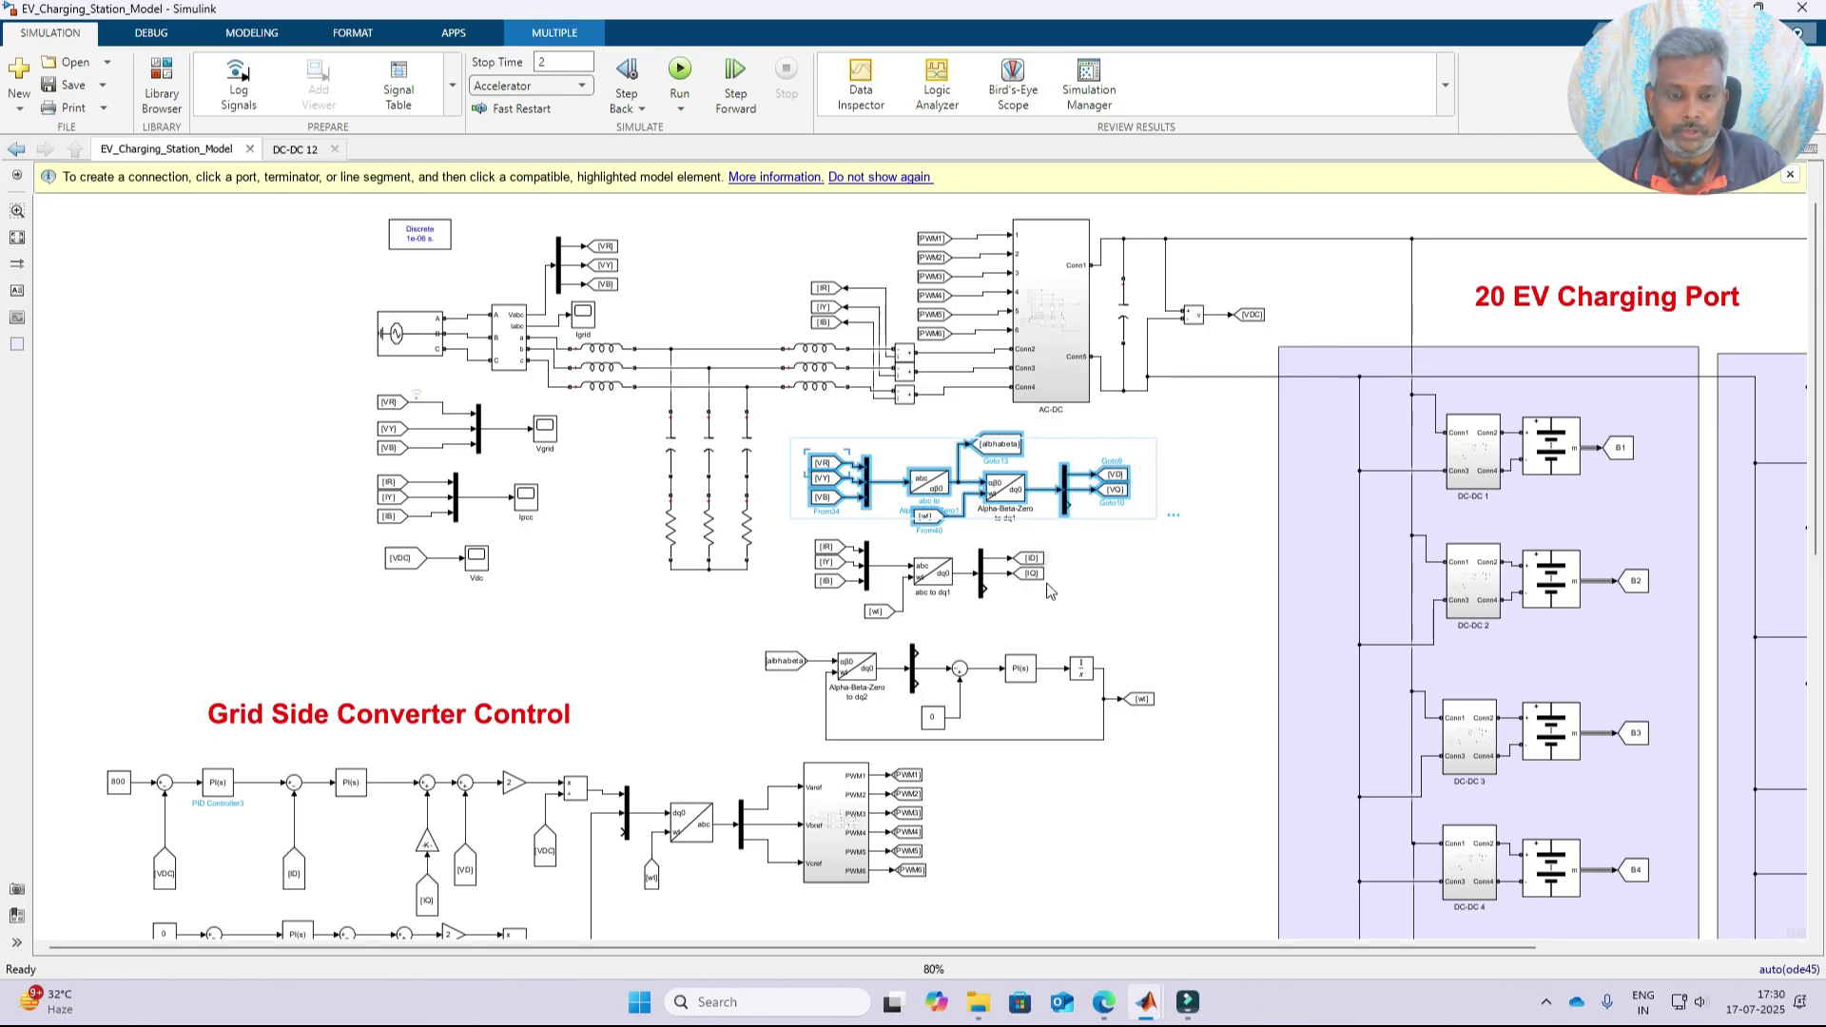
left_click(1046, 614)
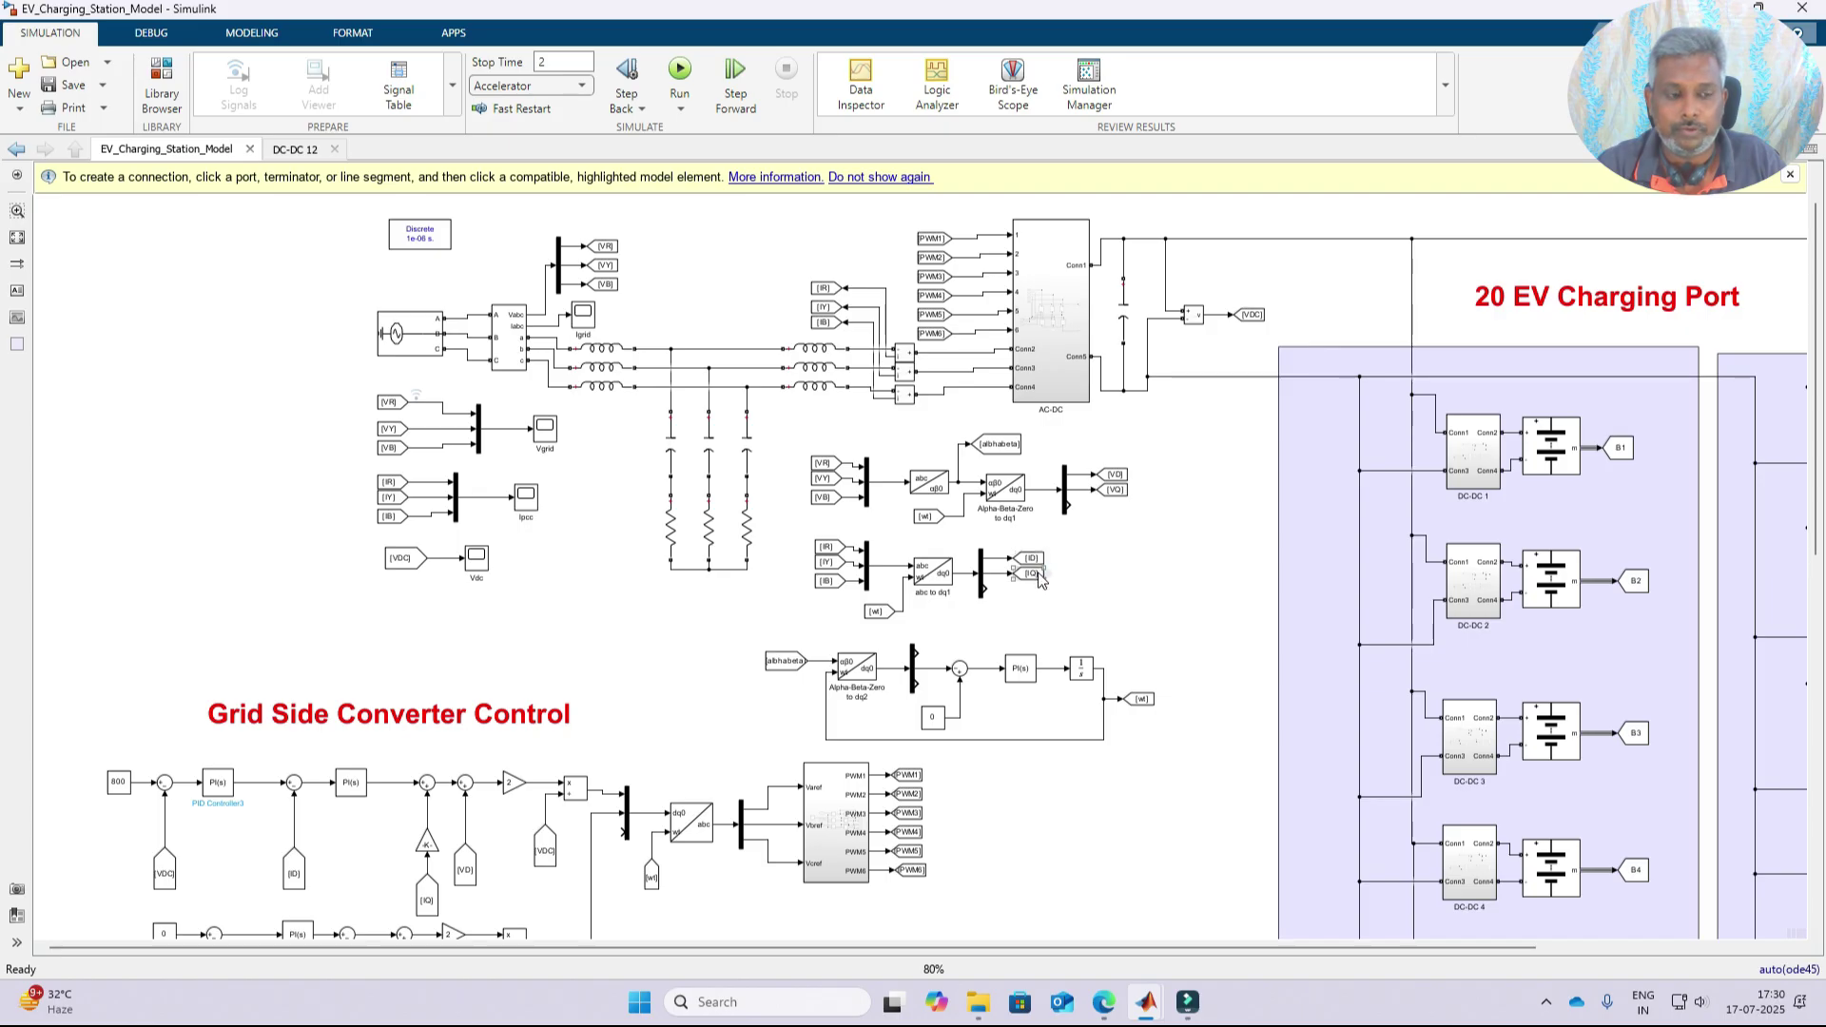
- Examine the upper control loop, highlighting the 800 reference stage, the voltage and current PI controllers and the decoupling blocks after them
scroll(665, 842, "down", 5)
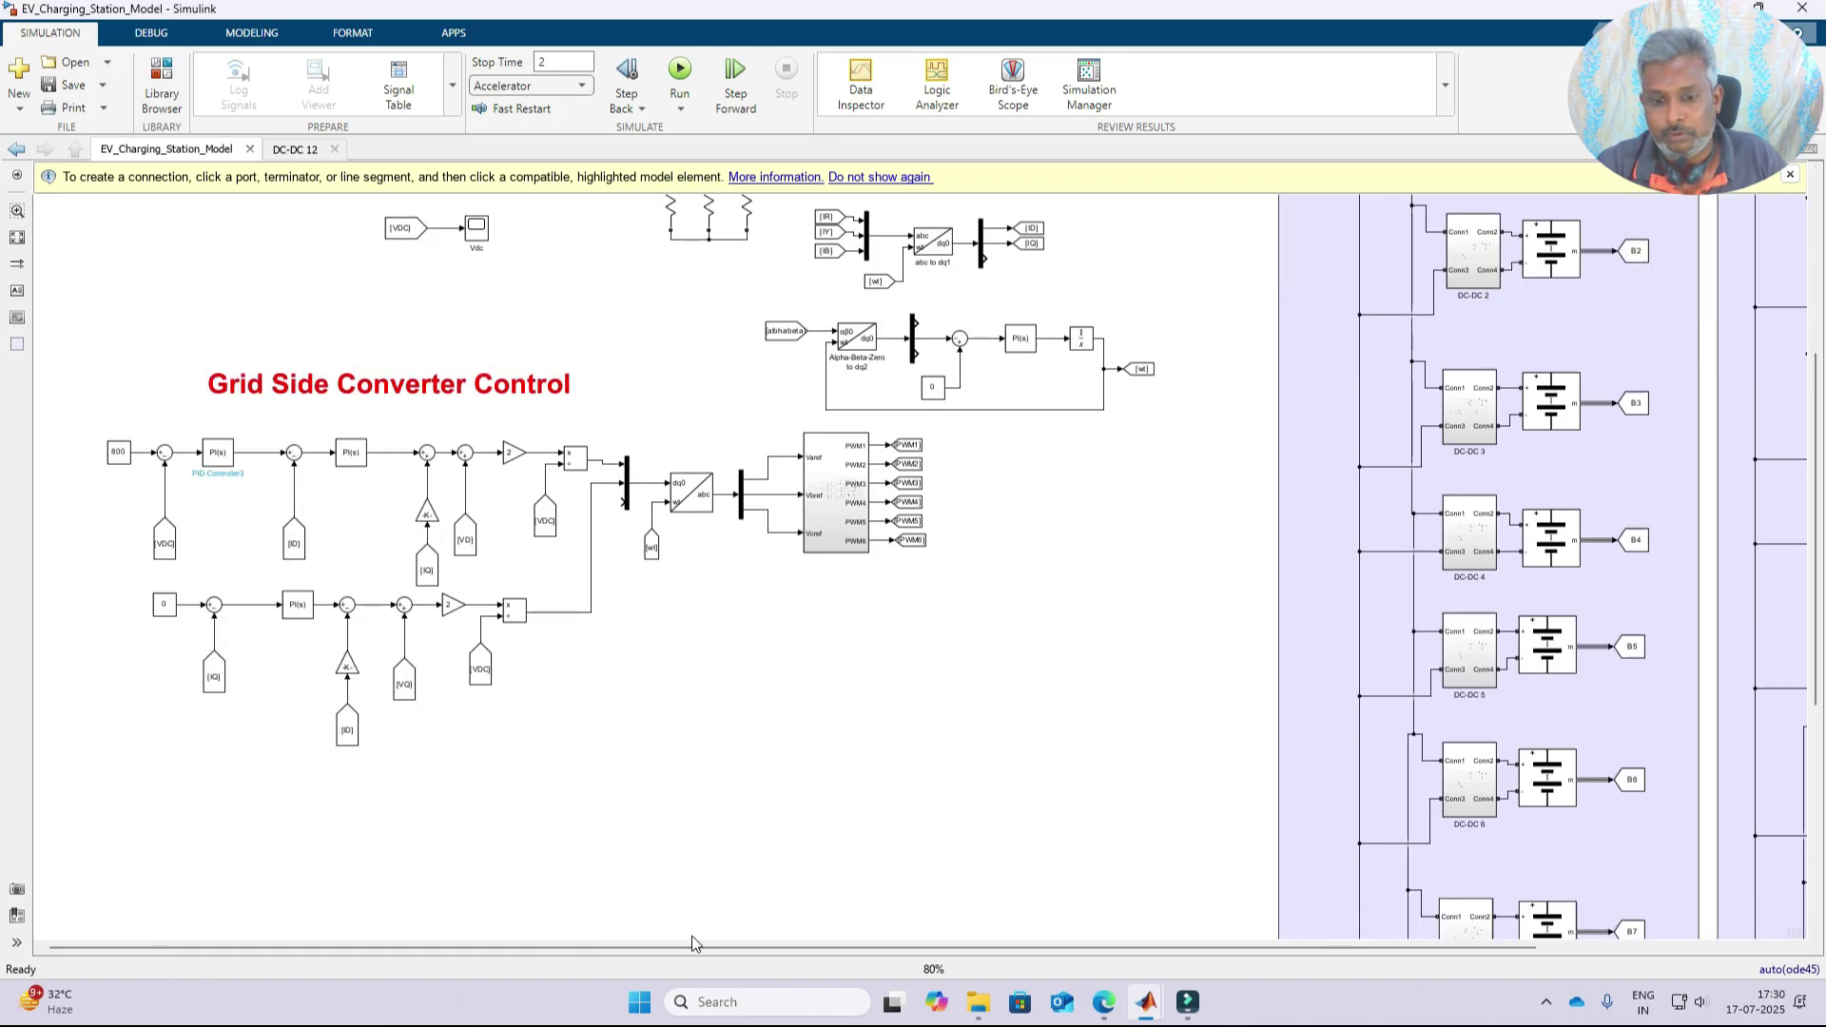
left_click_drag(94, 423, 255, 568)
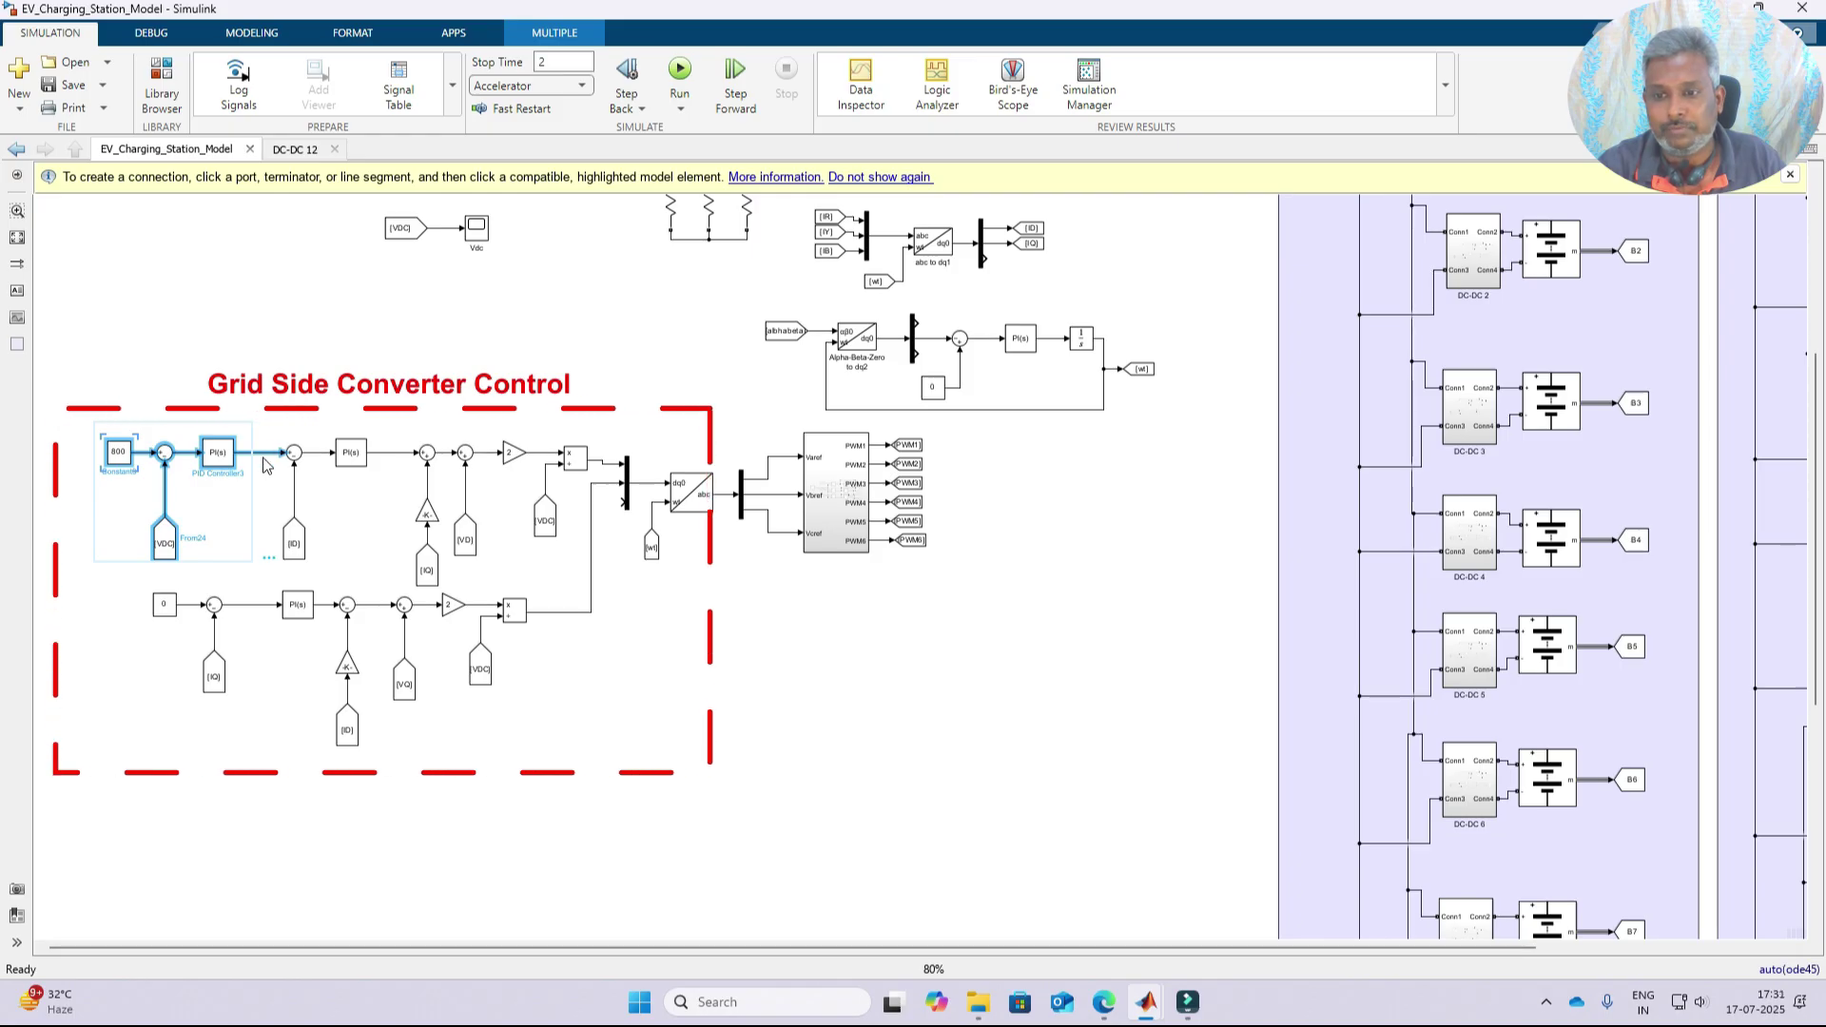
left_click(294, 540)
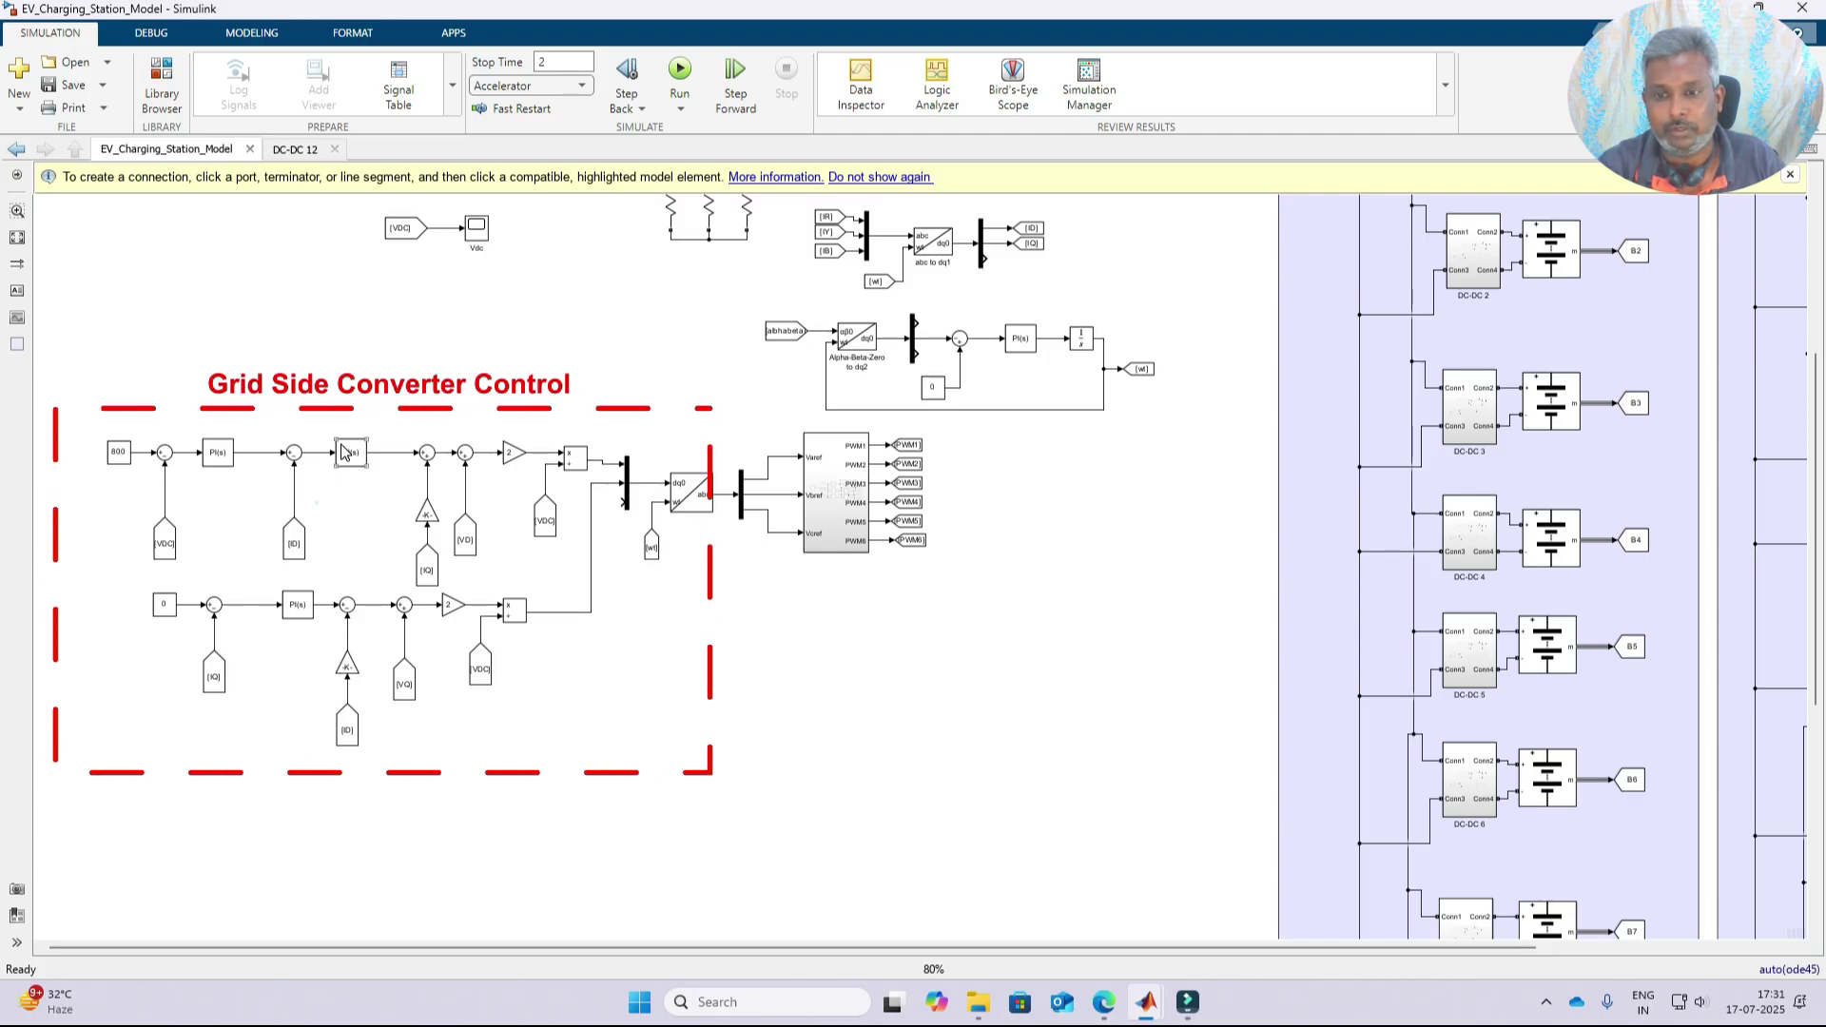
left_click(206, 459)
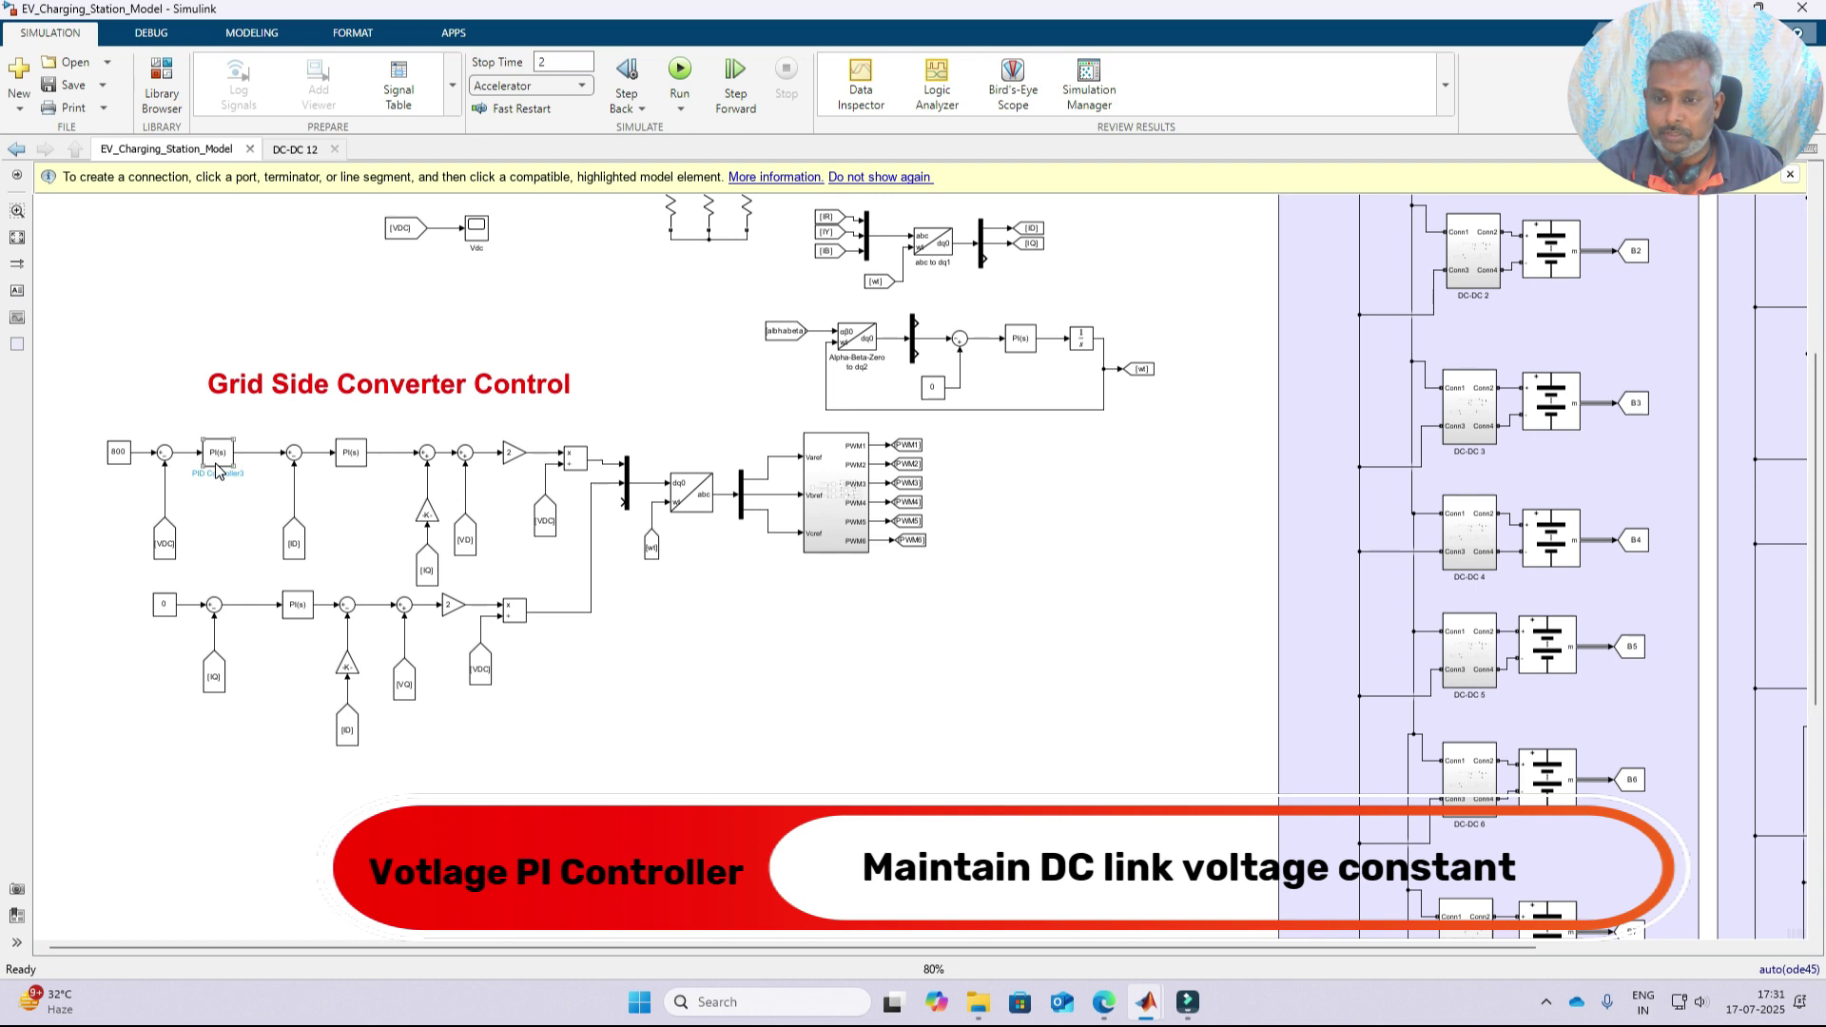
left_click(358, 455)
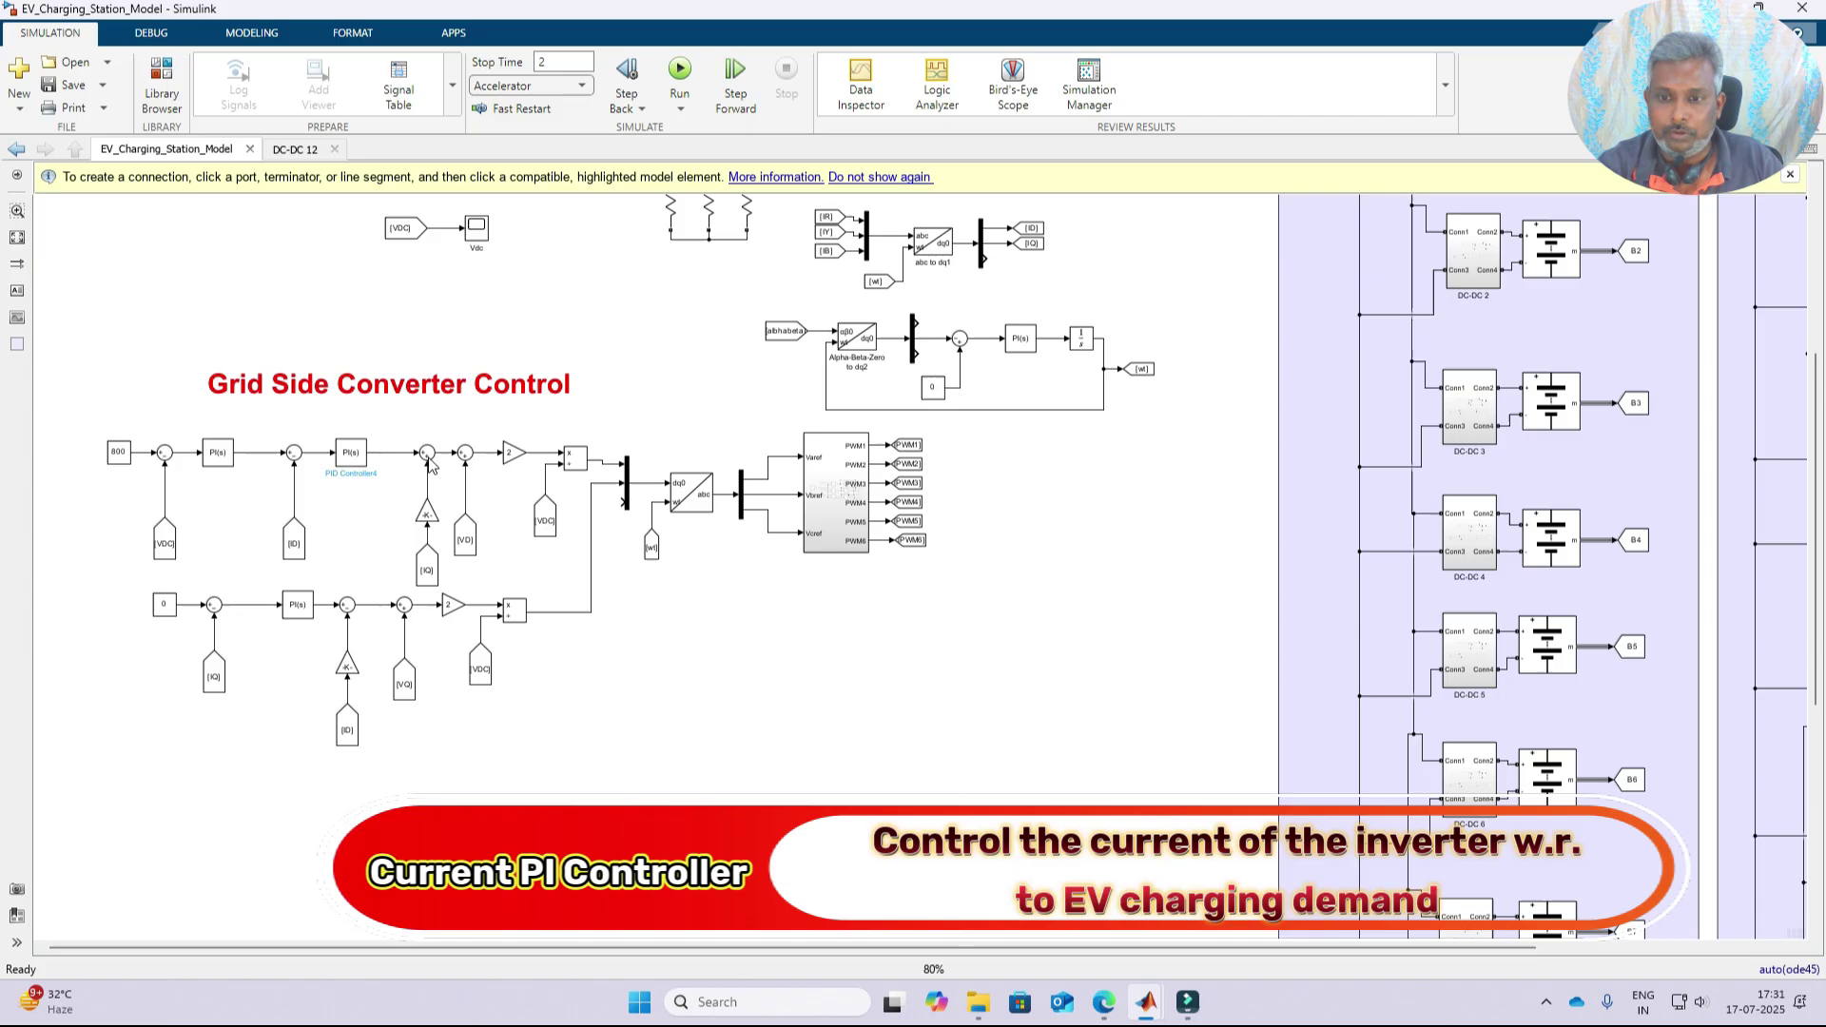
left_click_drag(398, 423, 570, 569)
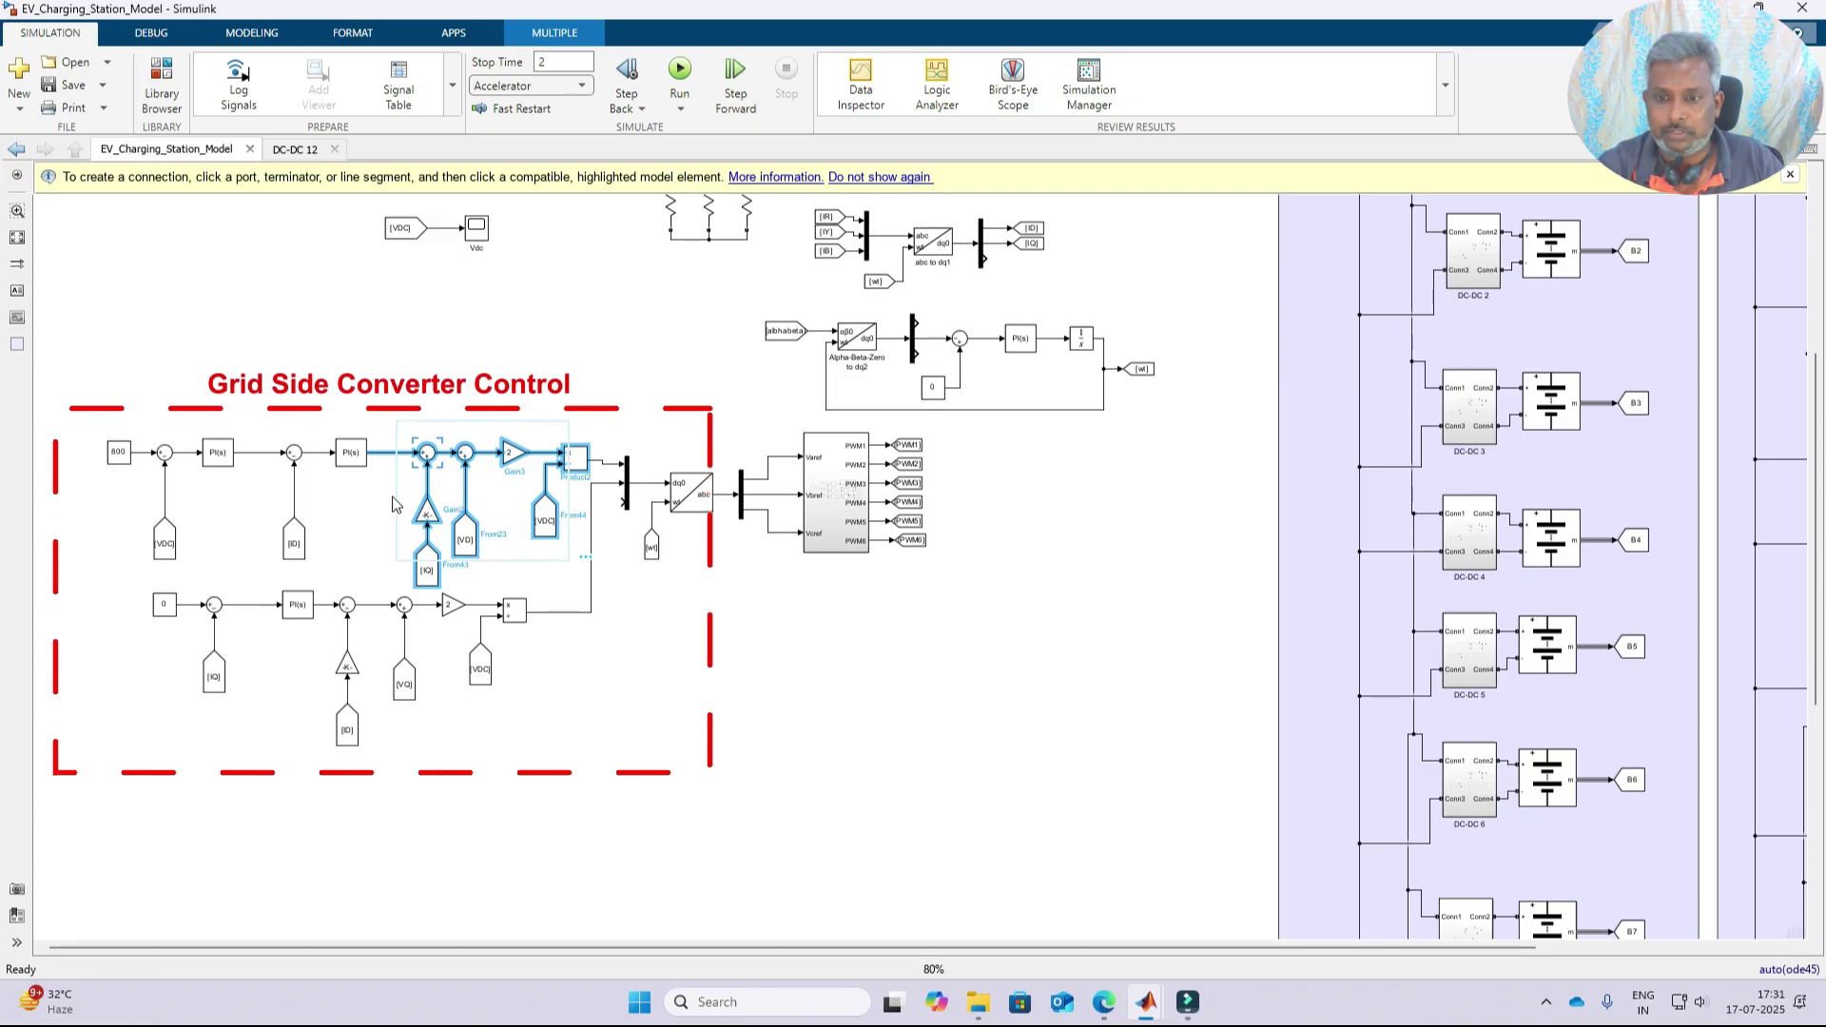
left_click(264, 730)
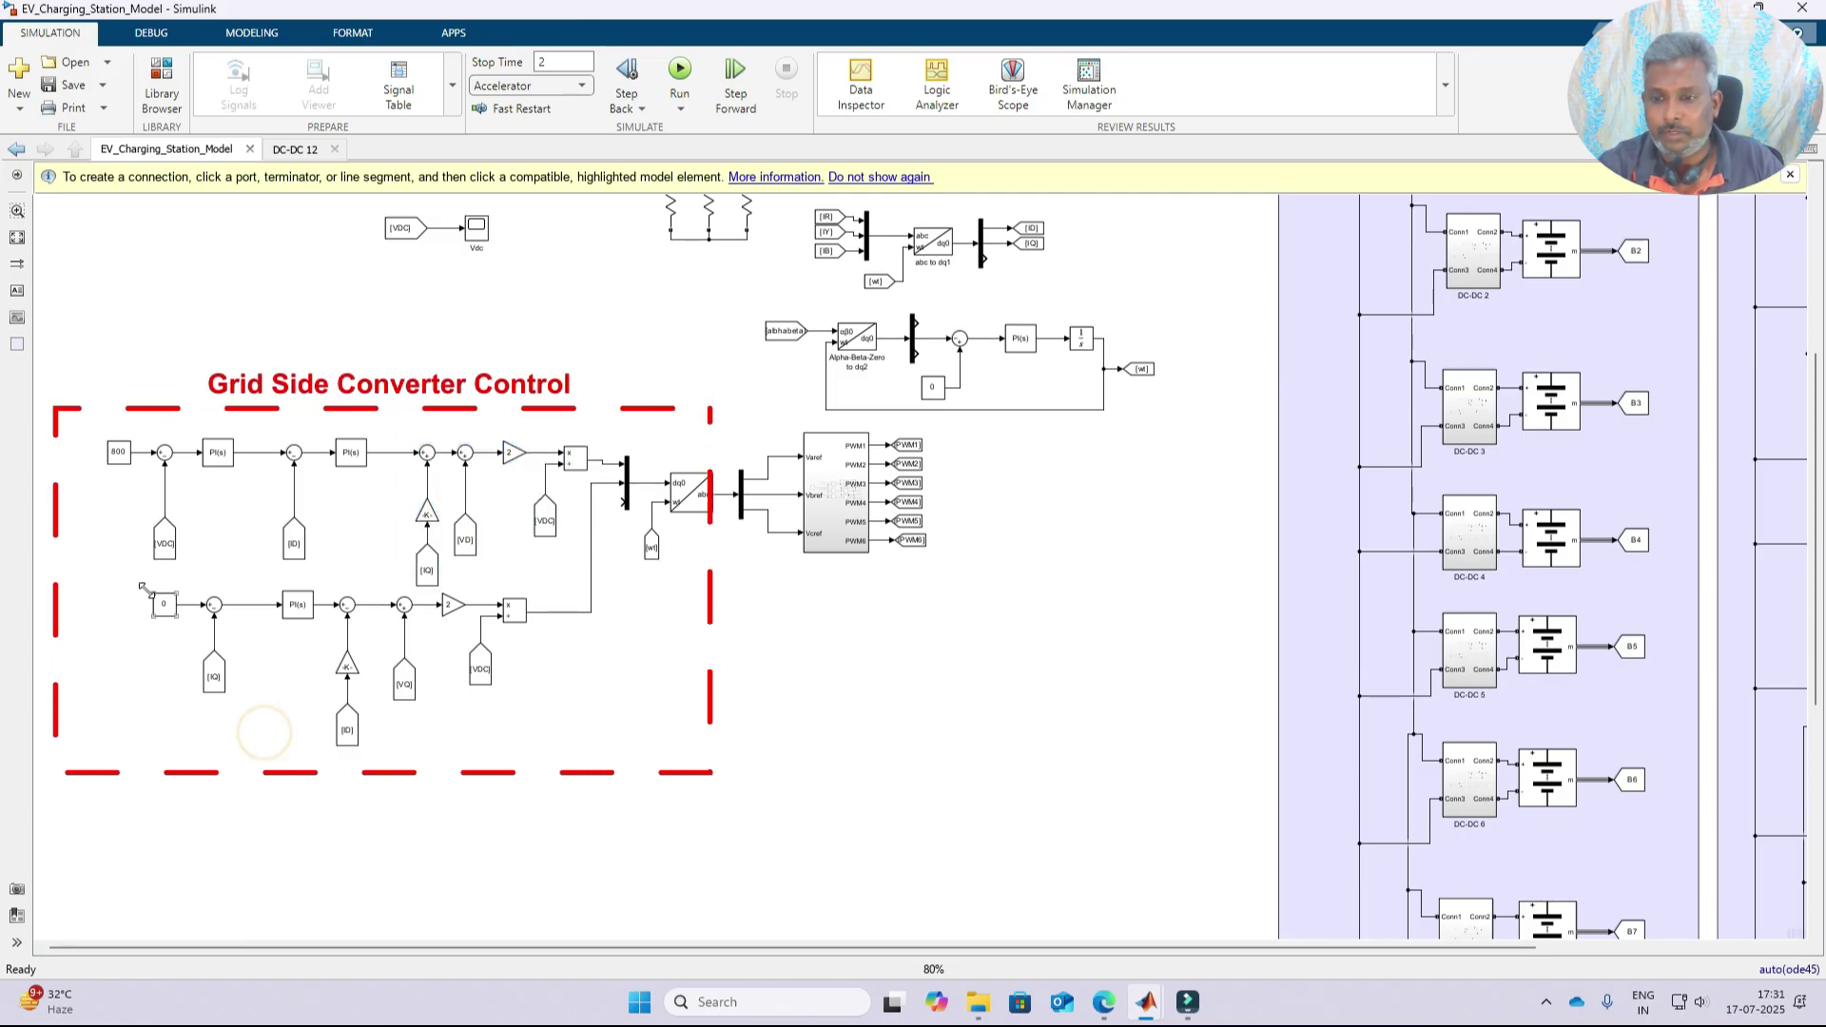
- Examine the lower control loop, highlighting the zero reference, IQ feedback, current PI controller and the ID, VQ and VDC feedforward blocks
left_click_drag(139, 585, 184, 640)
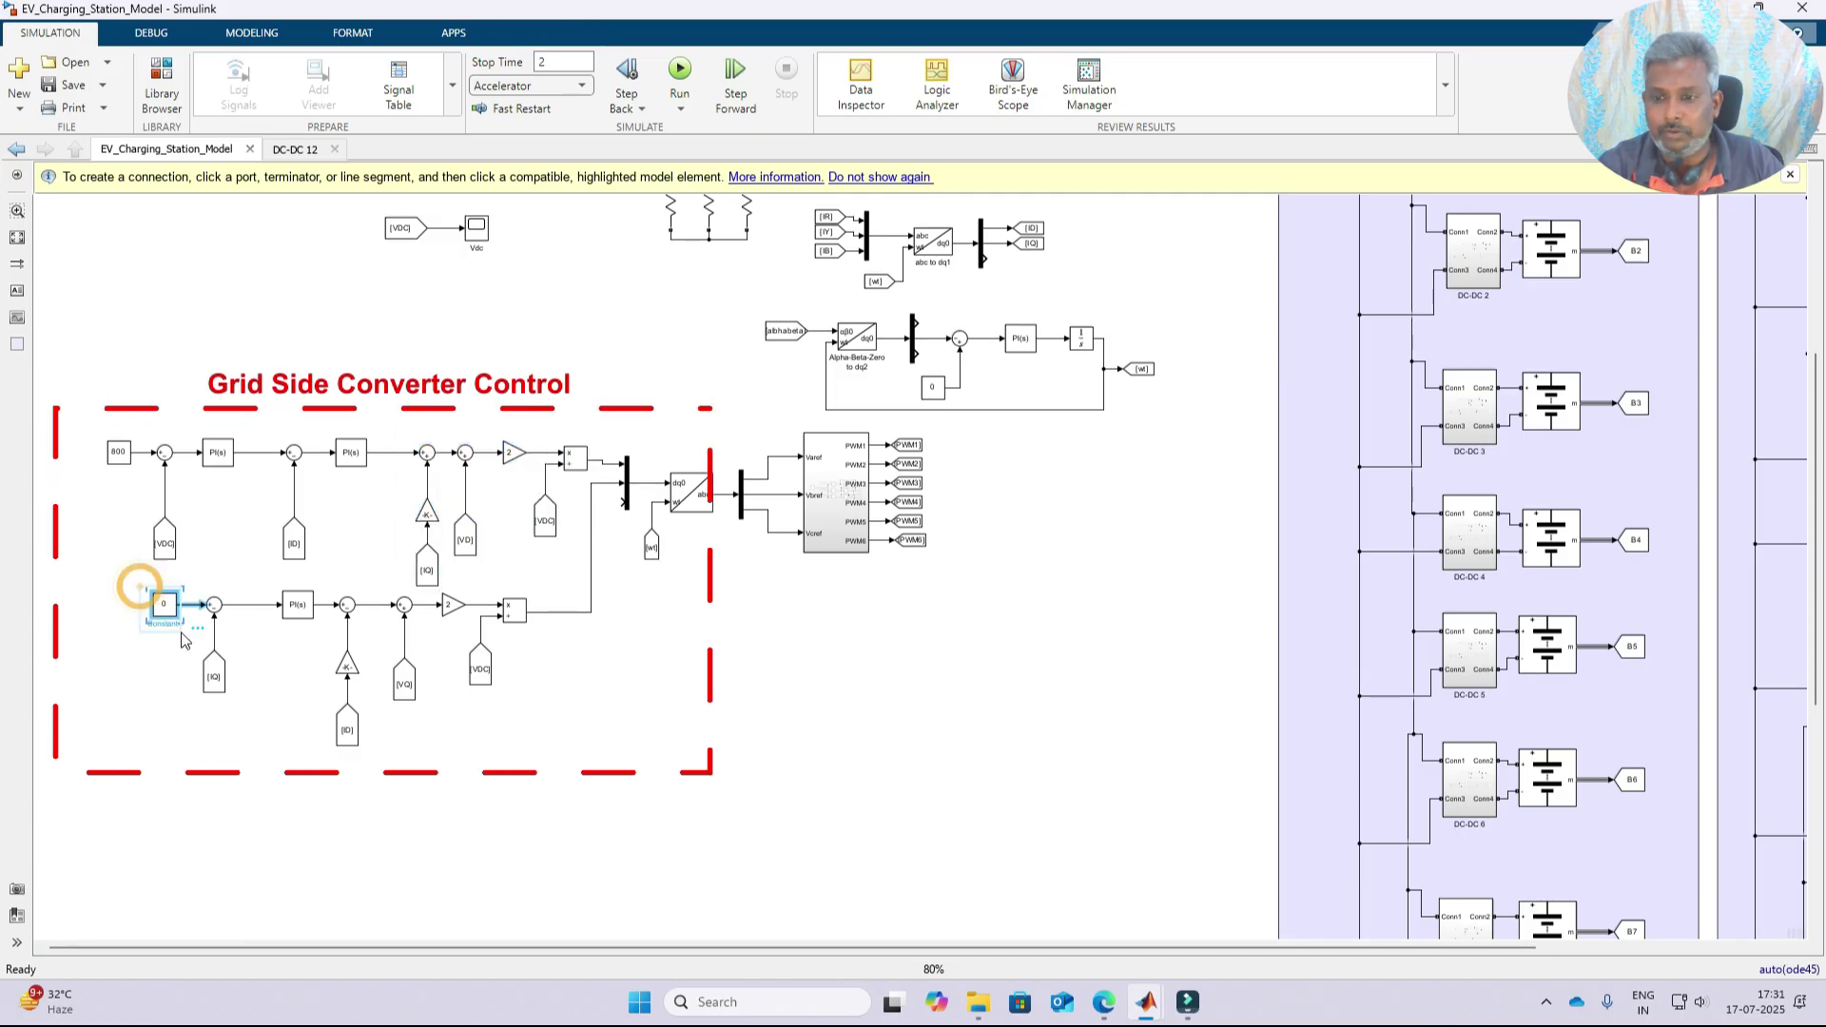
left_click(157, 704)
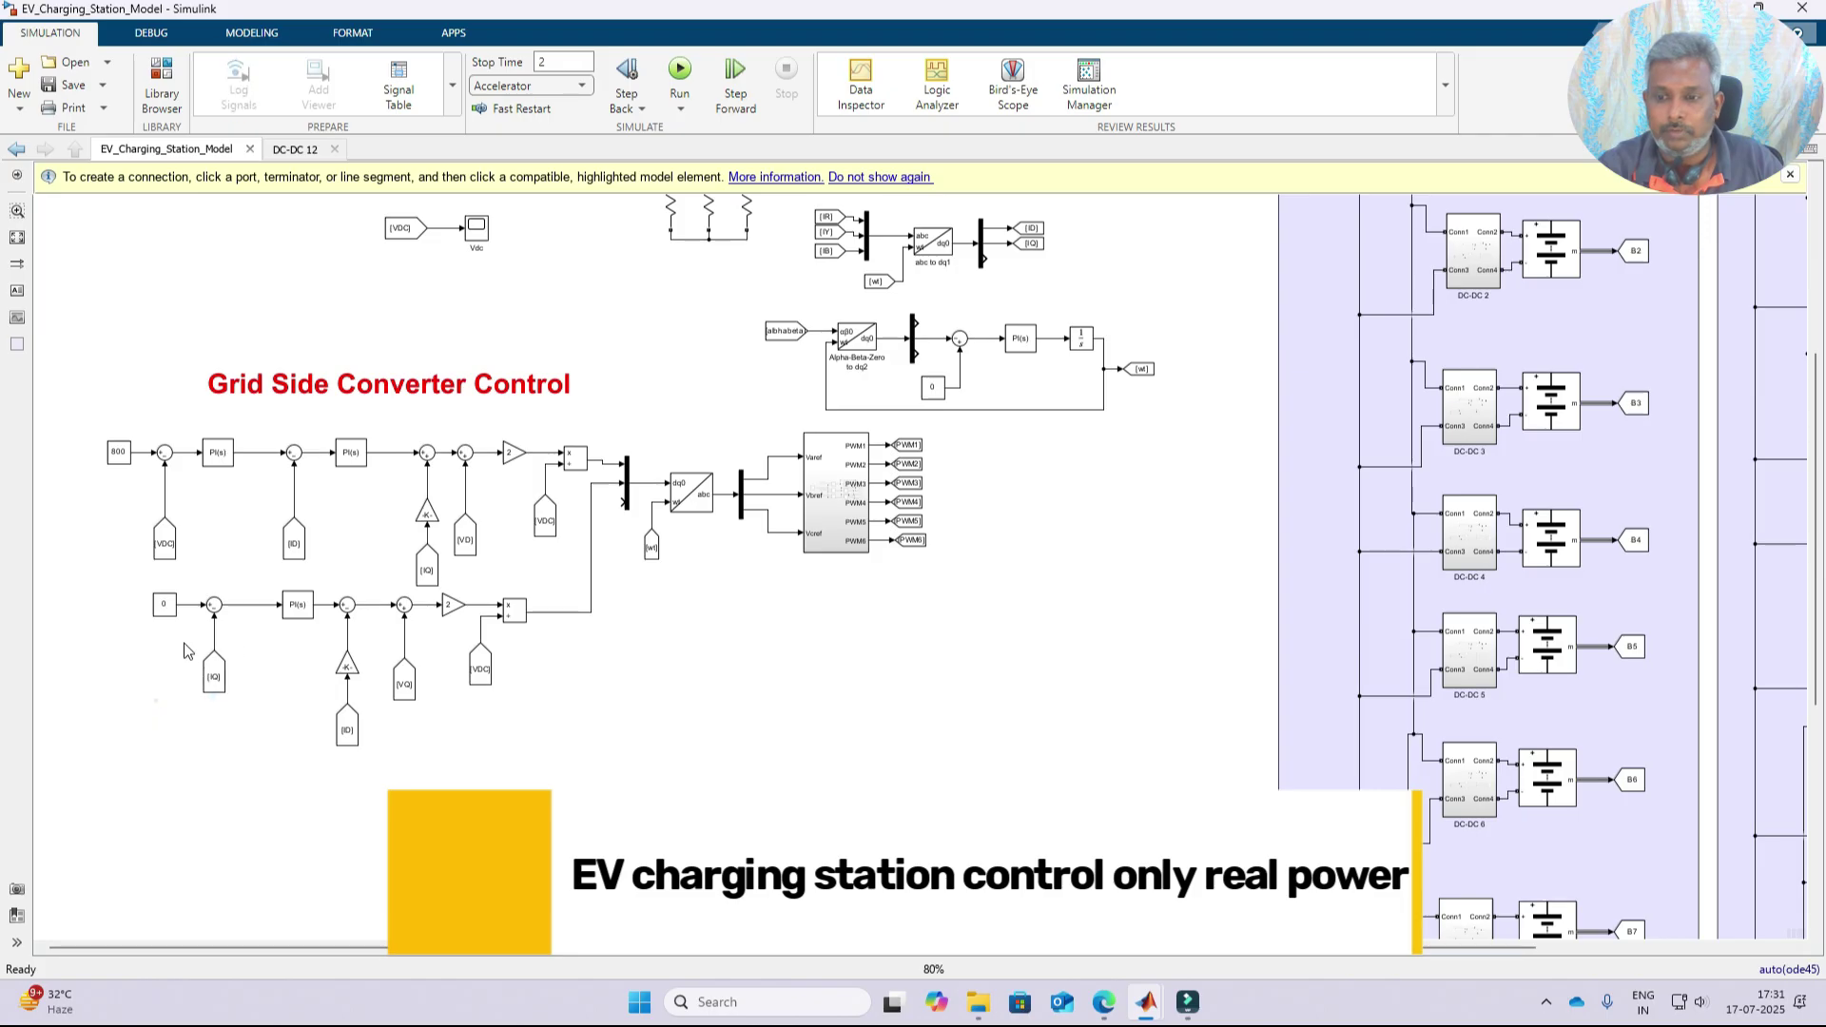
left_click_drag(183, 642, 247, 702)
left_click(226, 733)
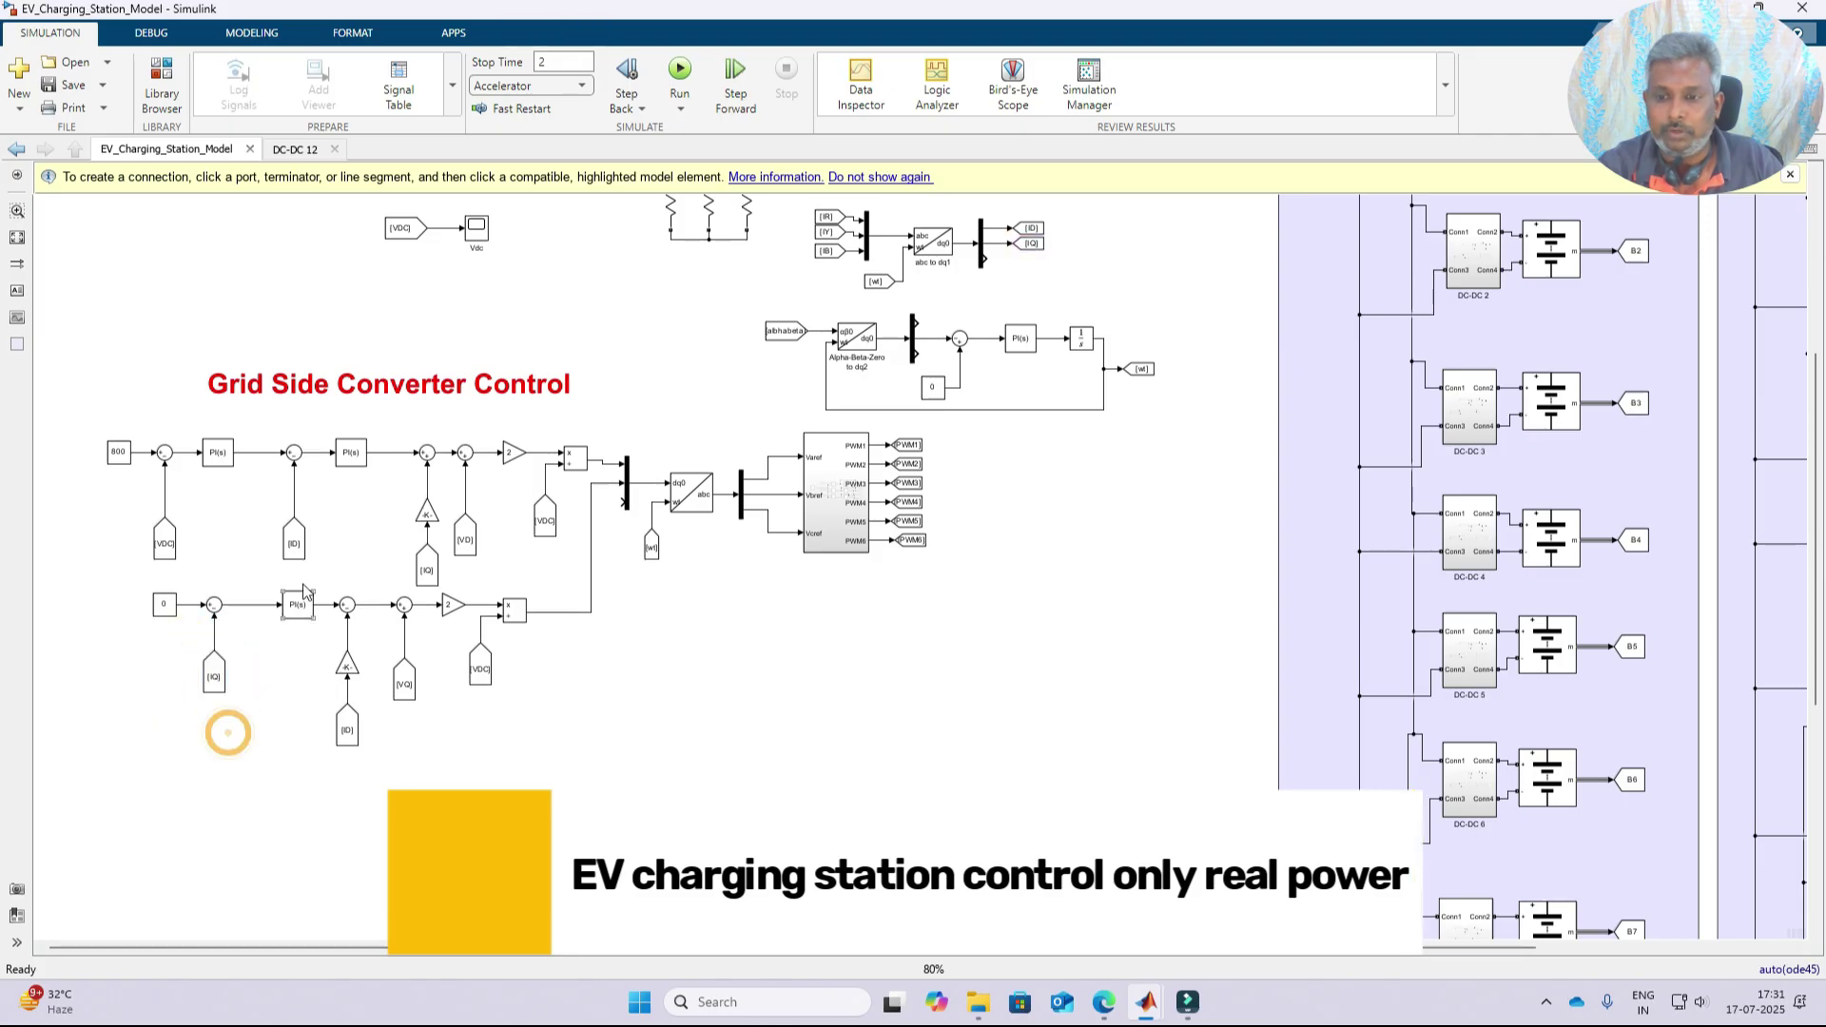
left_click(296, 610)
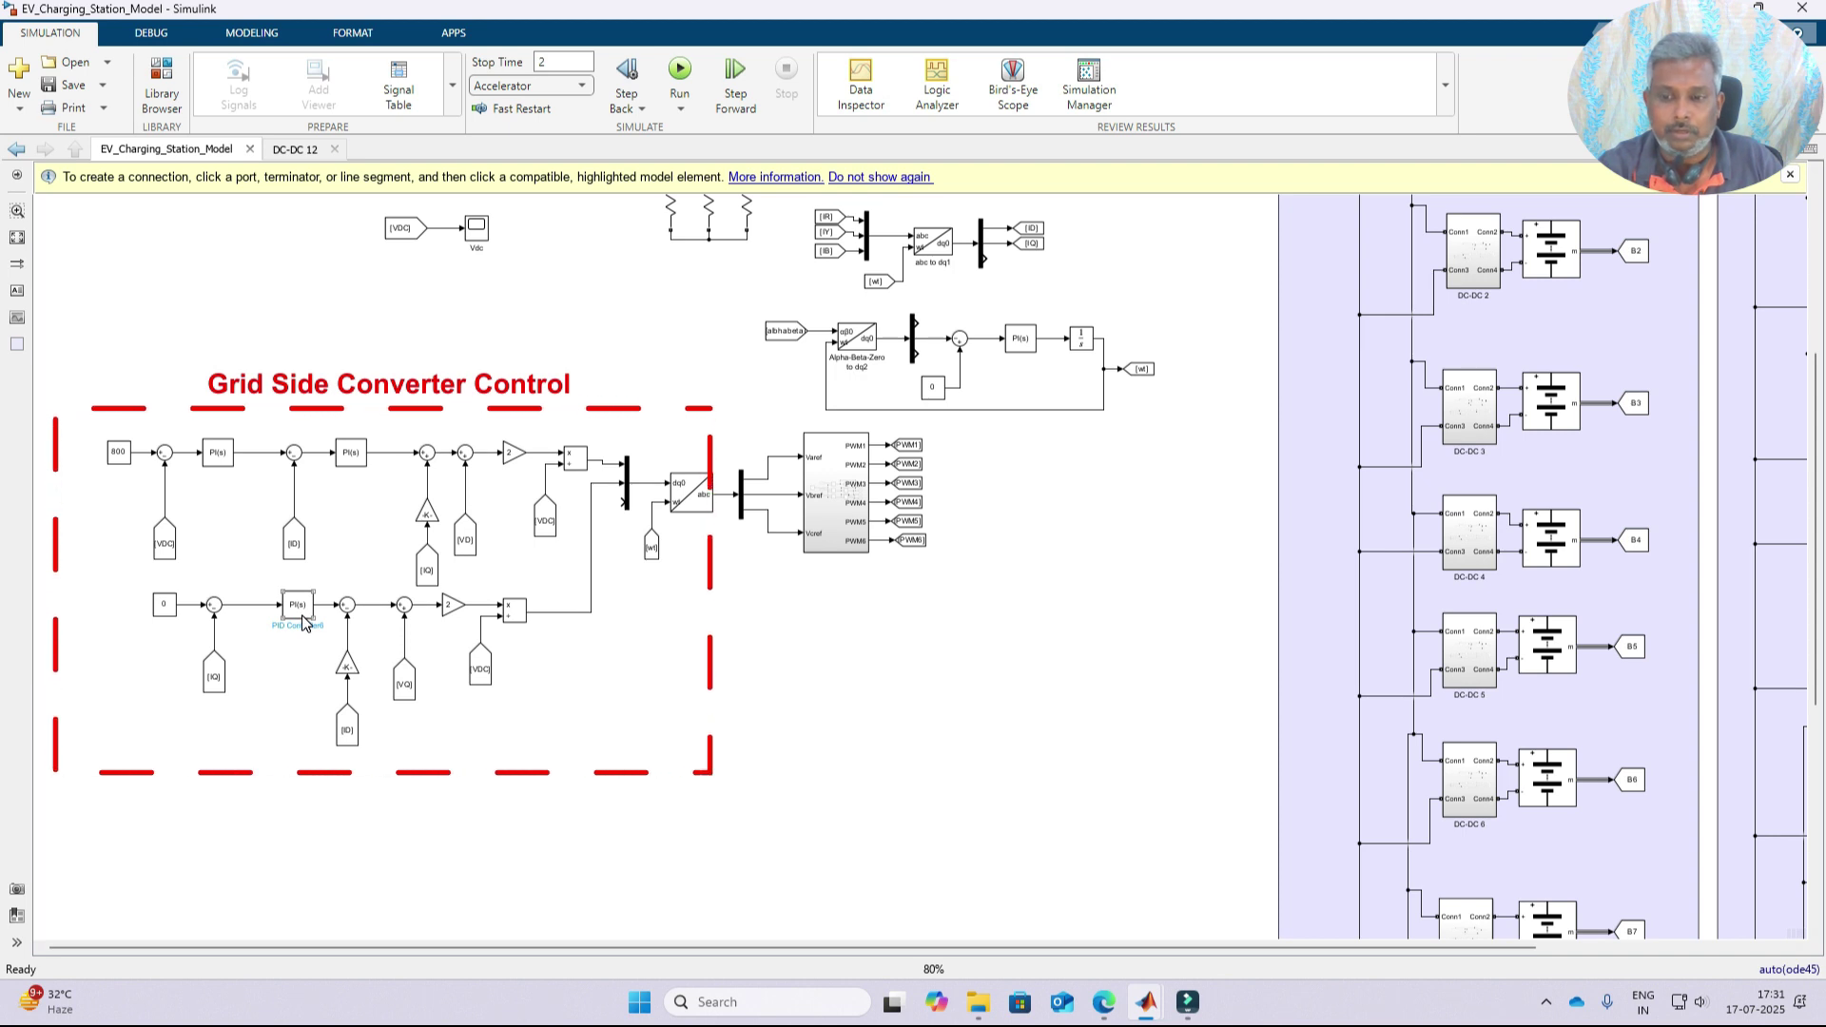
left_click_drag(335, 589, 571, 751)
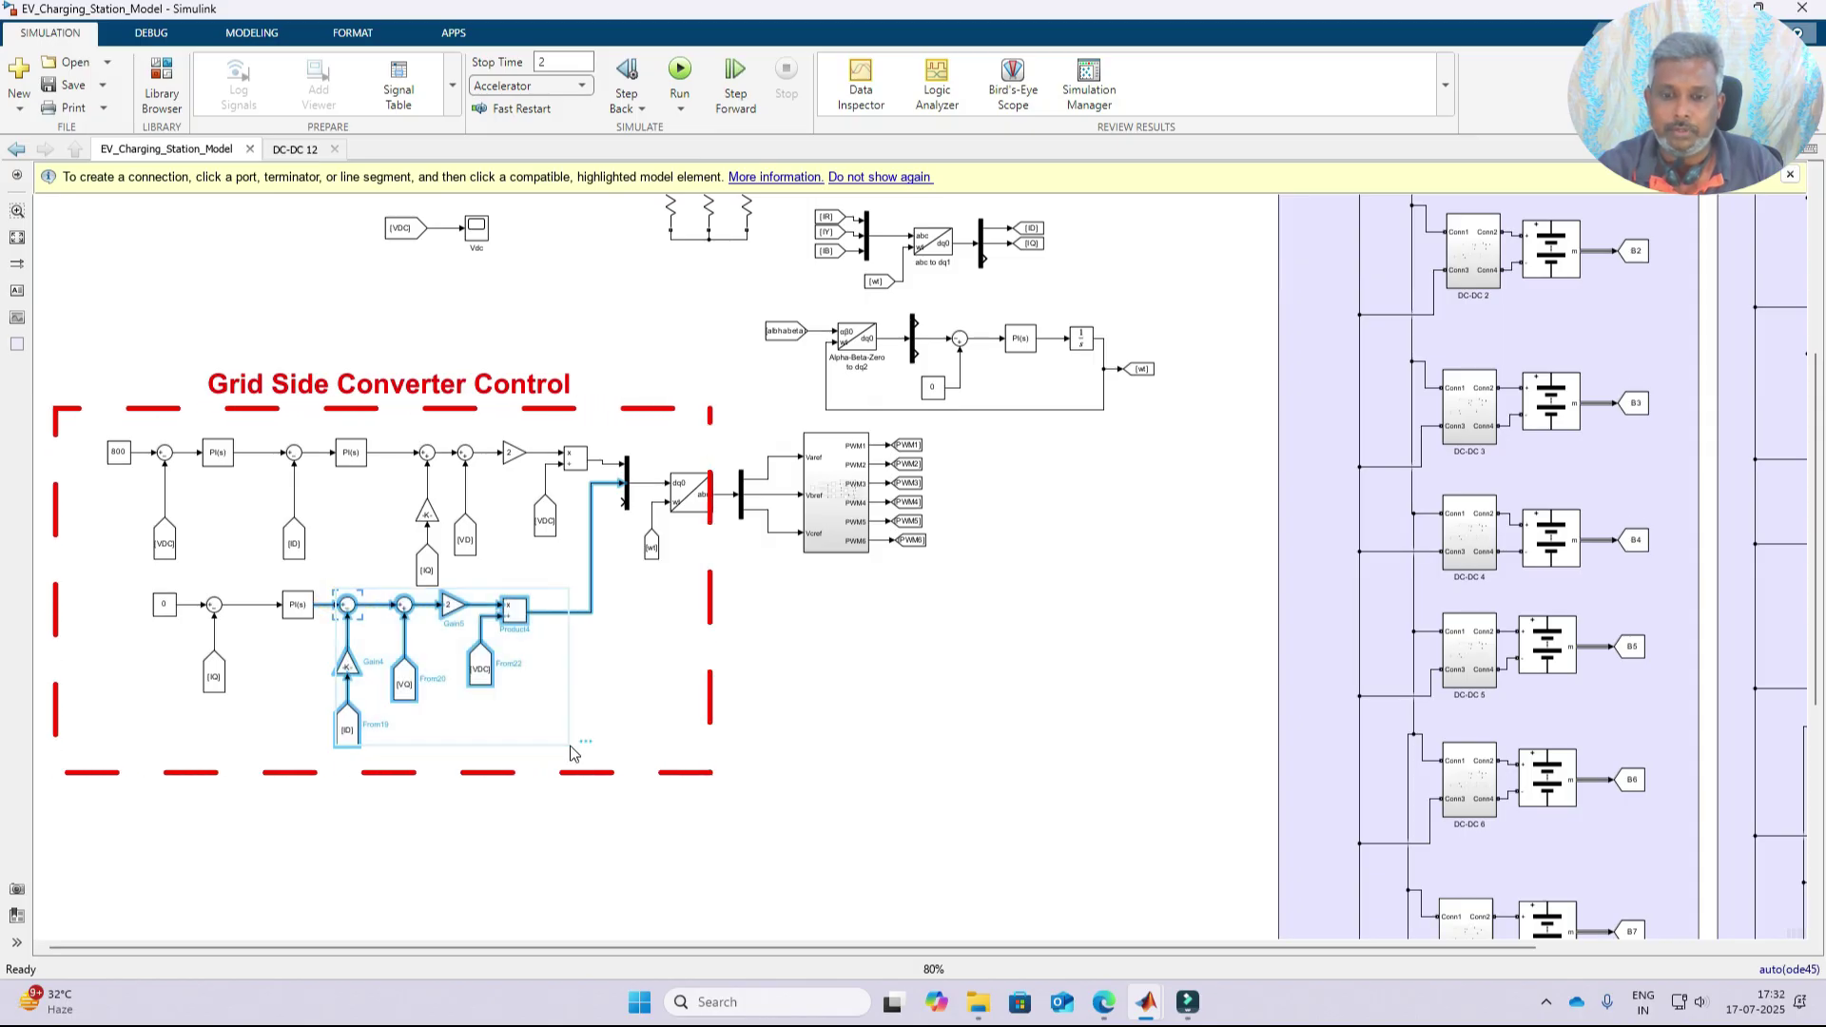
- Inspect the signal entering the inverse dq0-to-abc stage and the repeating-sequence carrier inside the PWM generation subsystem, and return to the main model
left_click(602, 464)
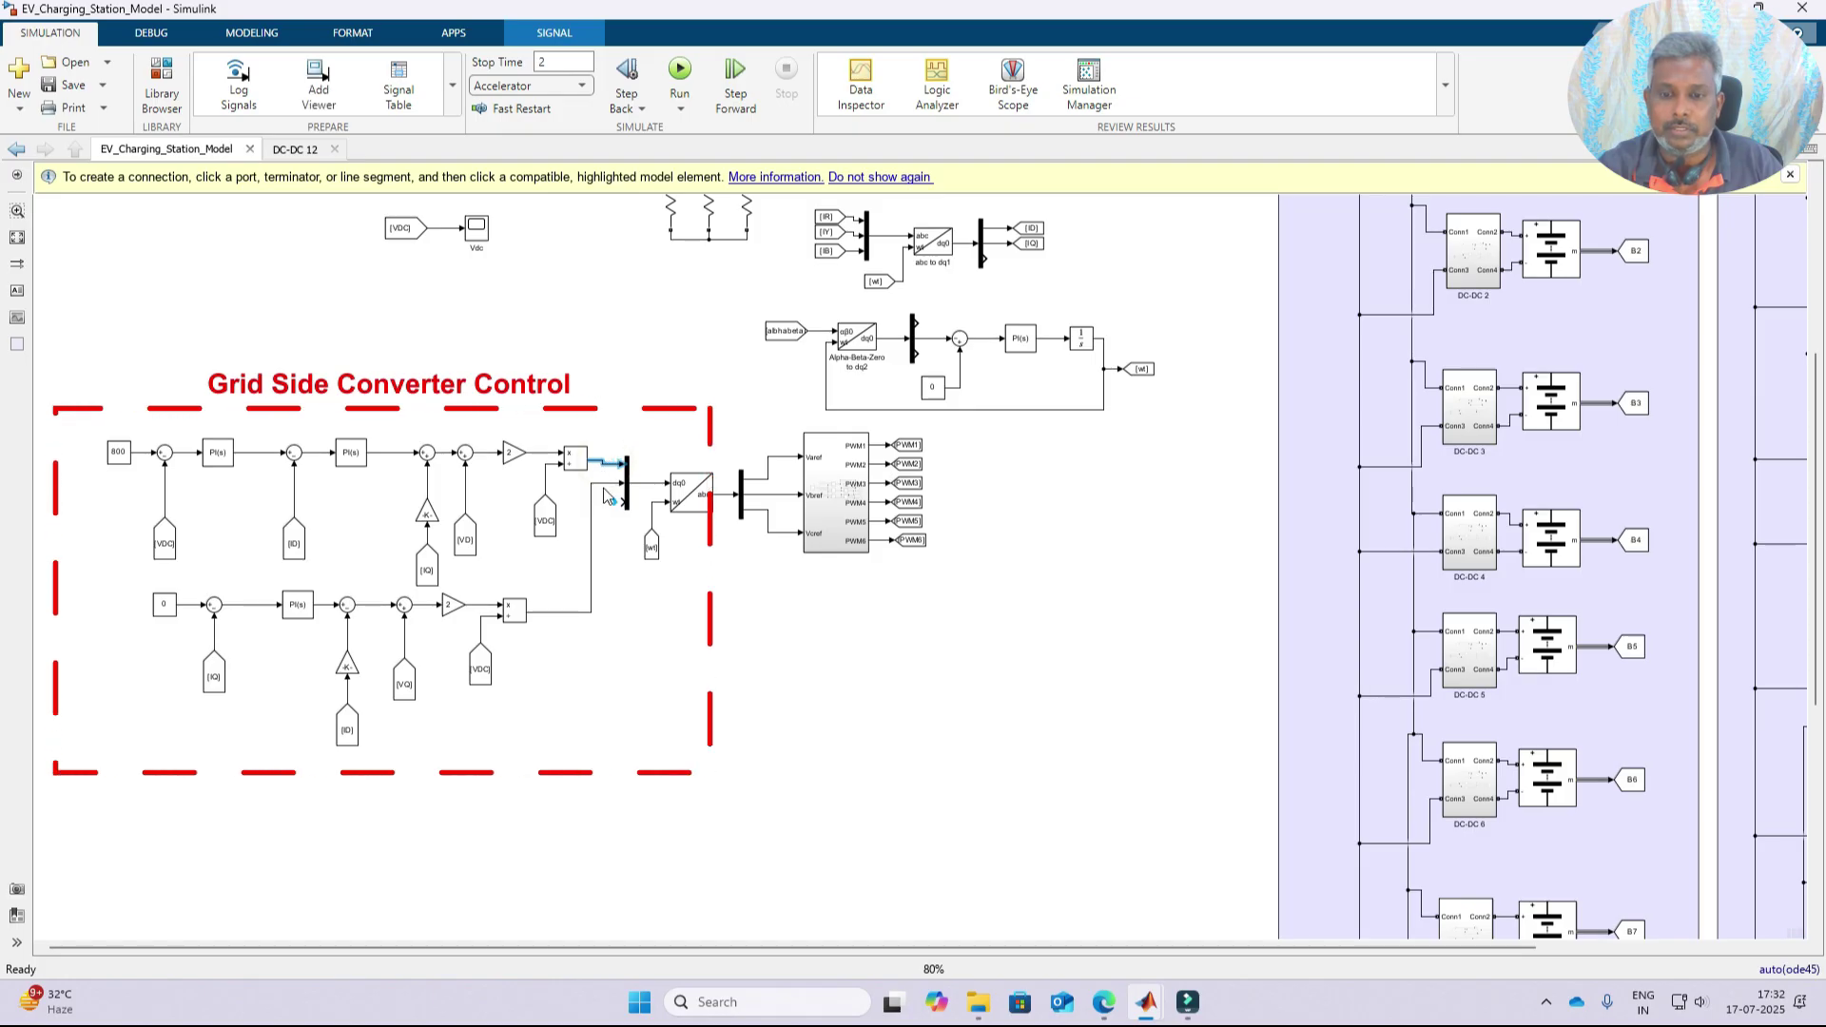
left_click(652, 635)
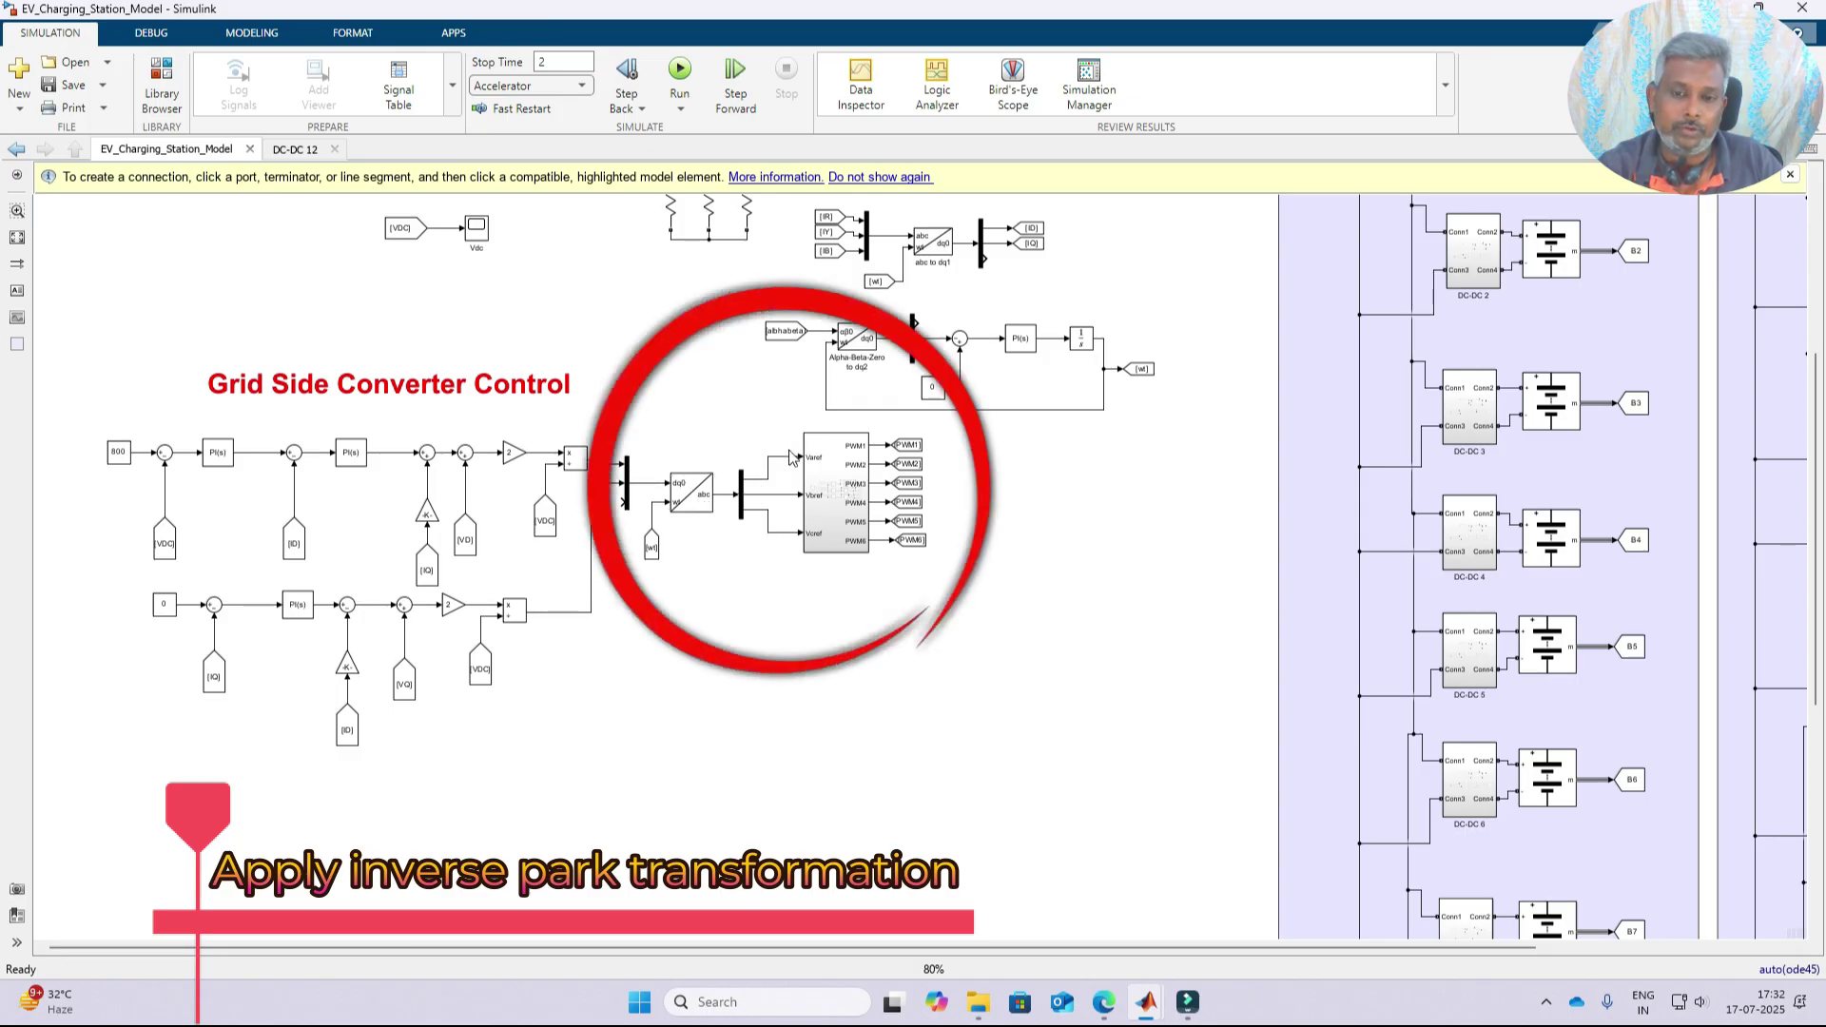
double_click(849, 501)
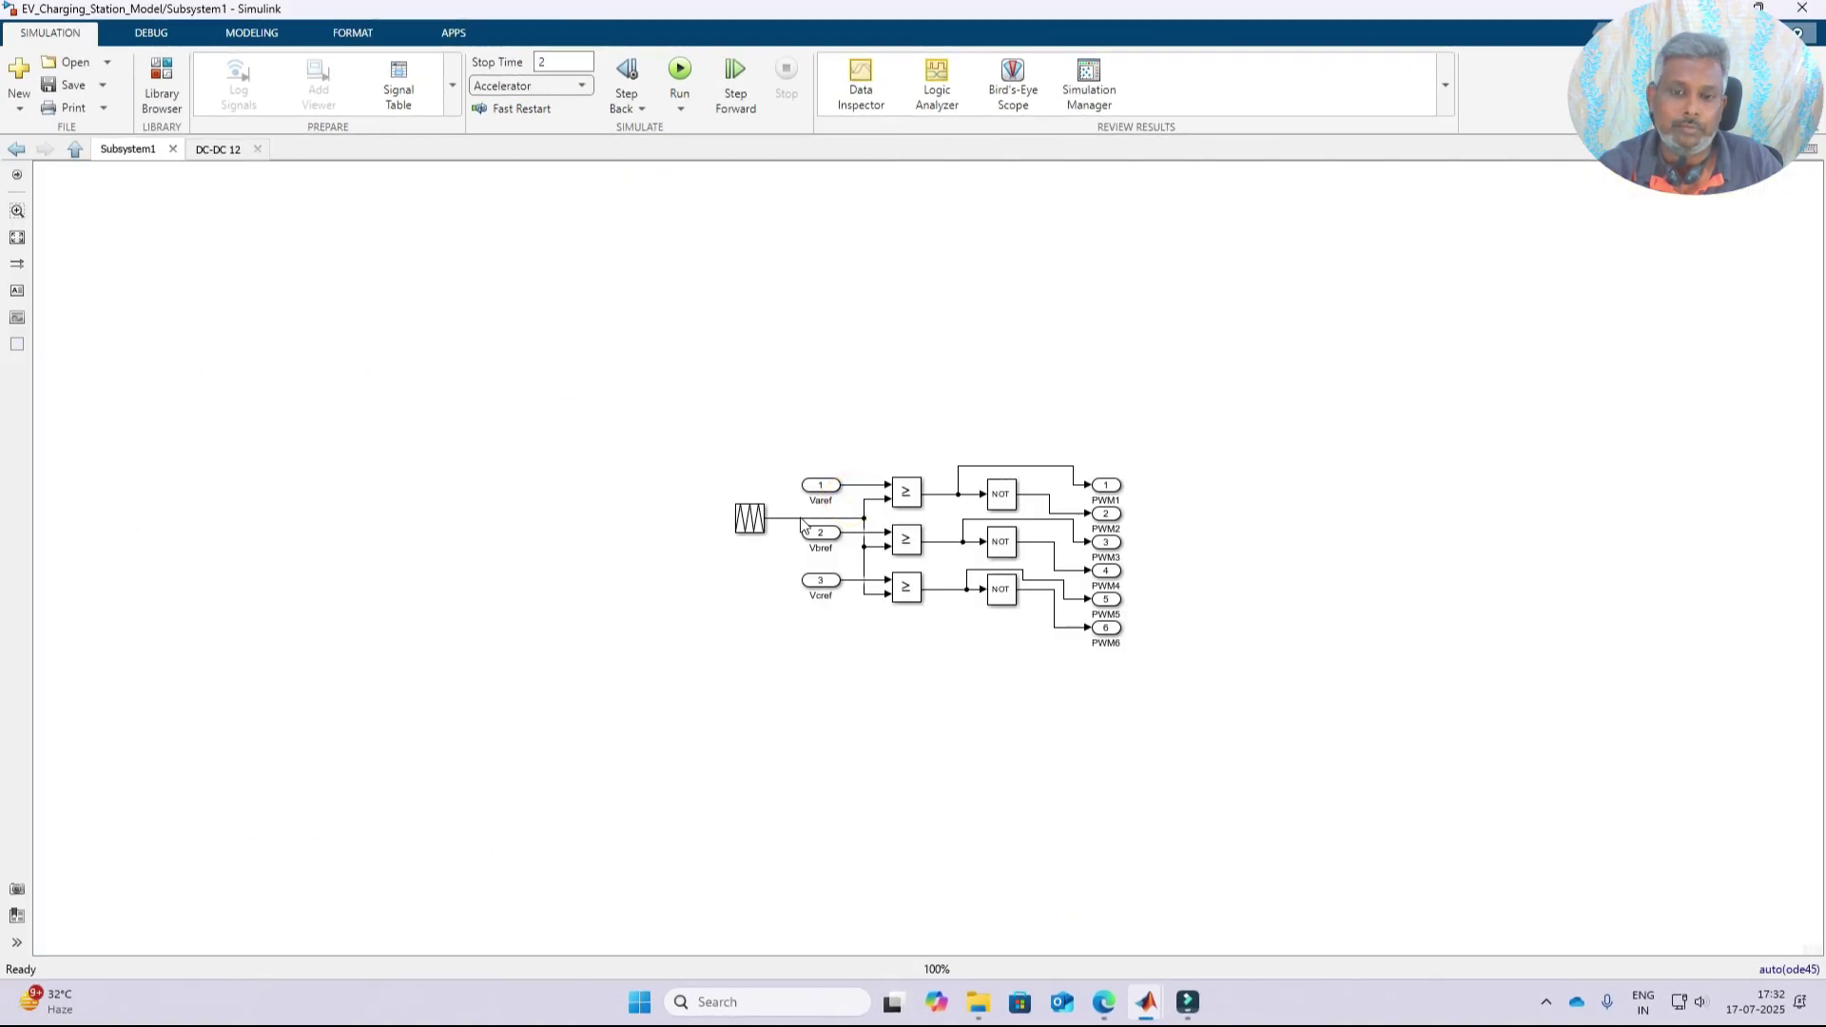
left_click_drag(730, 481, 770, 550)
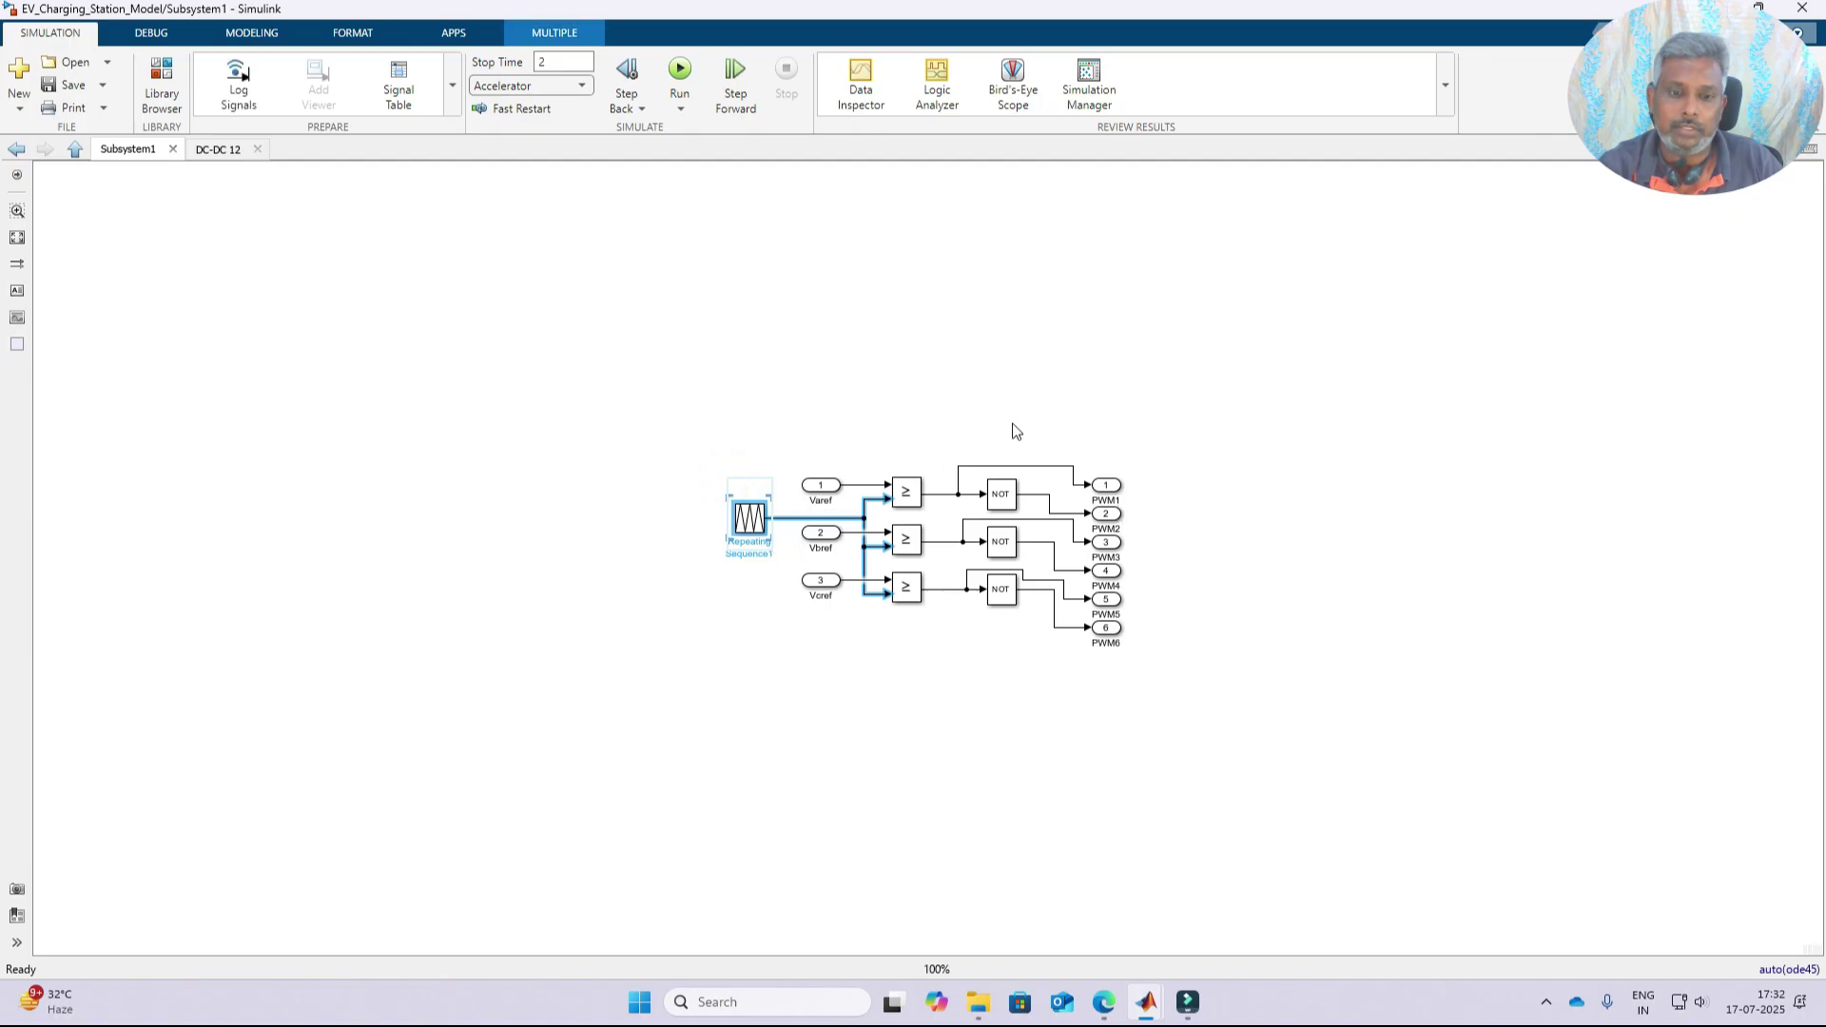
left_click(82, 150)
- Trace the PWM1 to PWM6 signals from the PWM subsystem to their matching inputs and highlight the AC-DC converter
left_click_drag(1821, 413, 1821, 247)
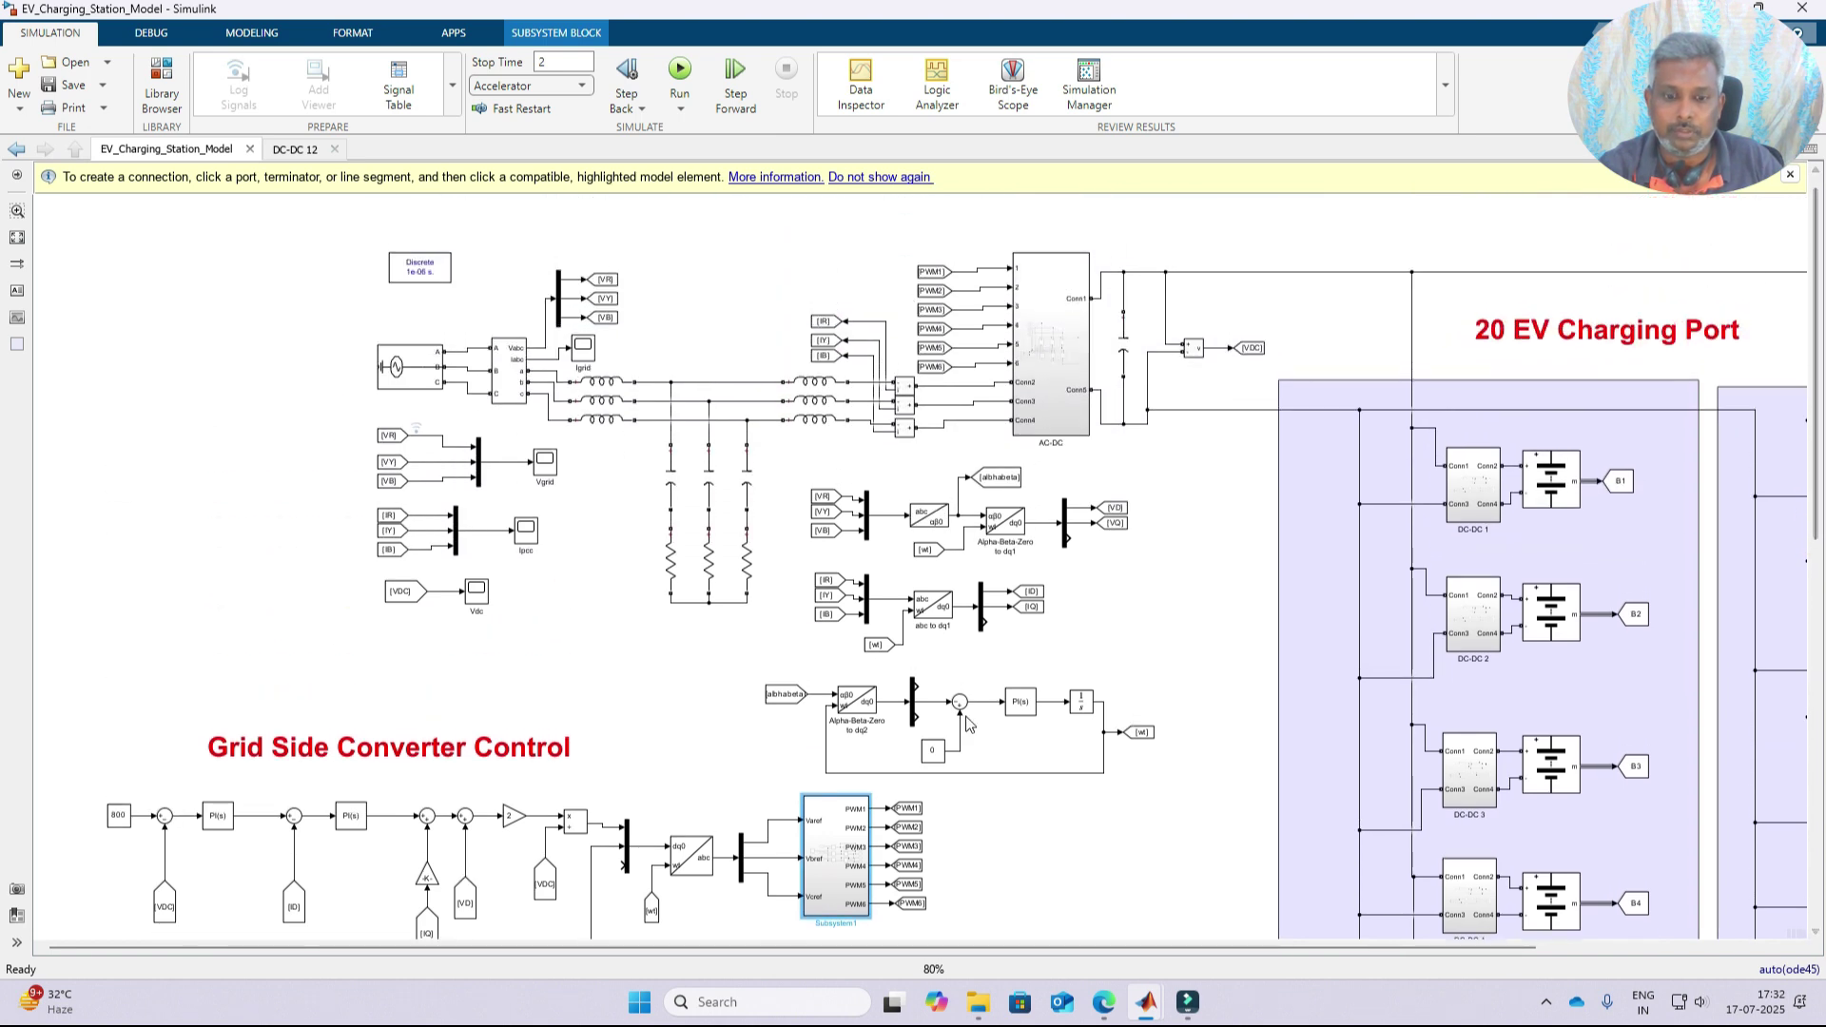
left_click(910, 808)
left_click(908, 827)
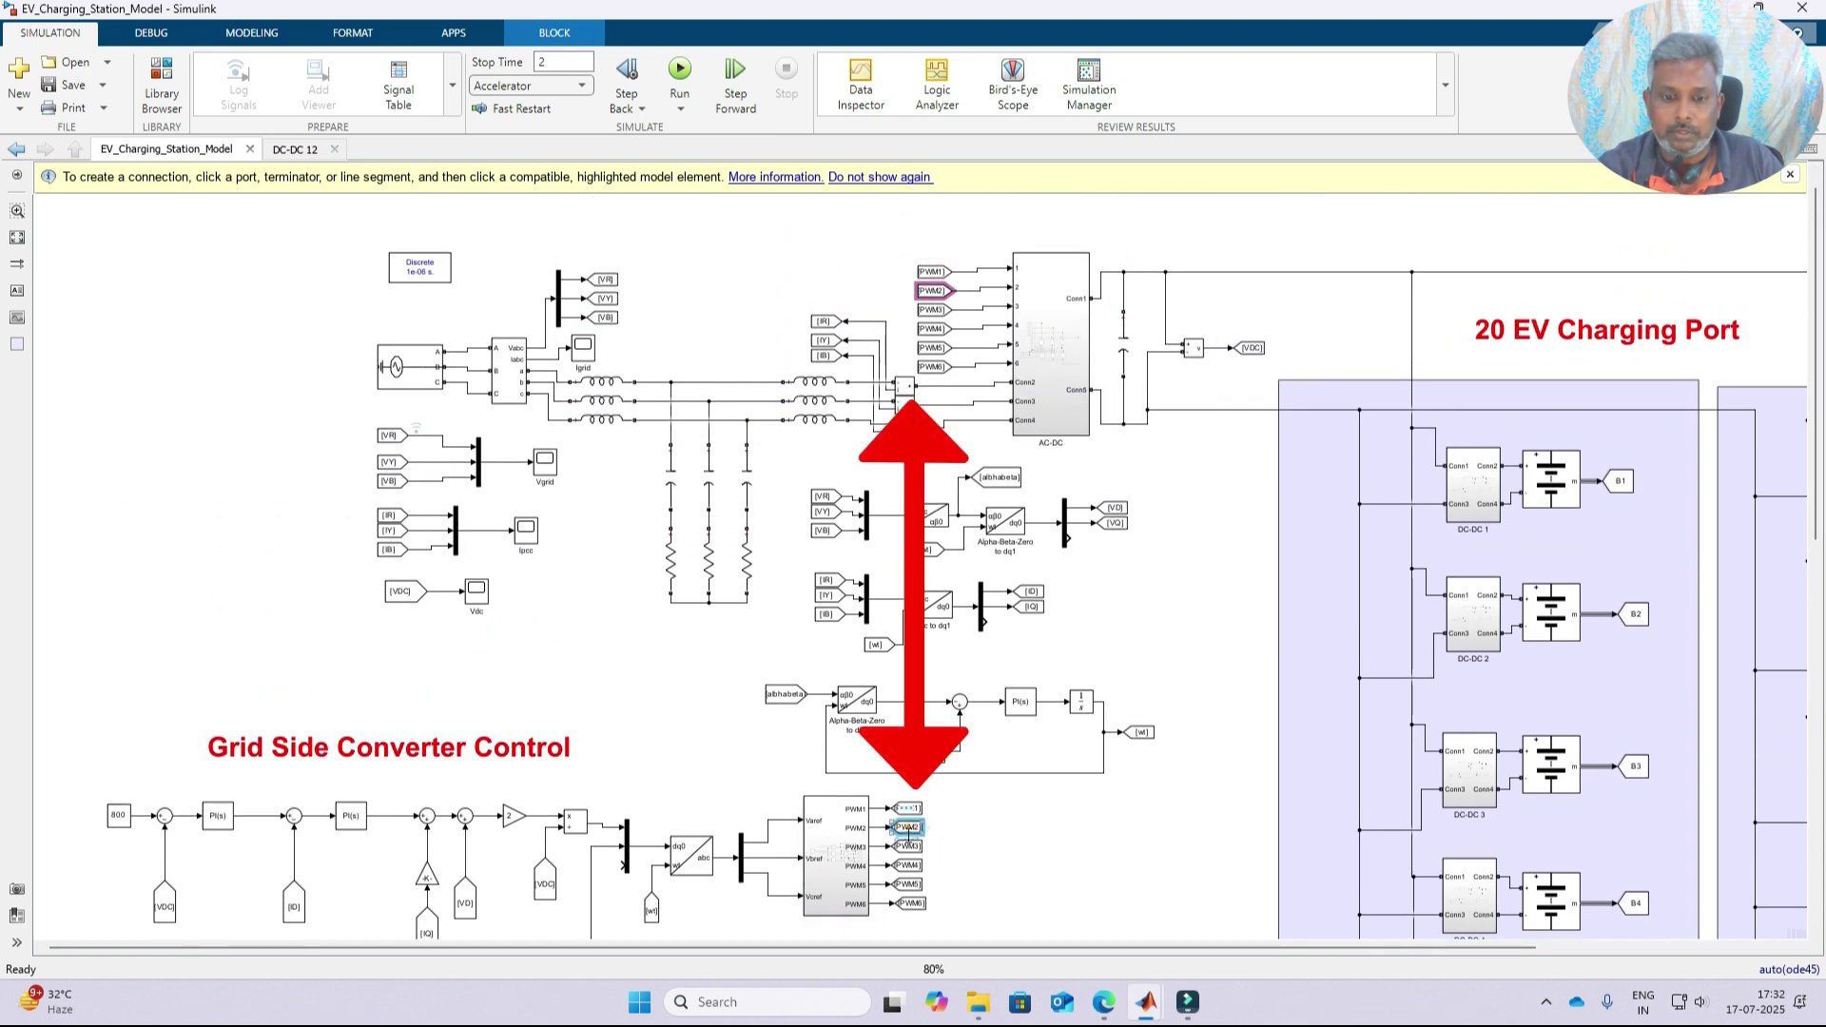
left_click(908, 846)
left_click(908, 865)
left_click(908, 885)
left_click(910, 903)
left_click_drag(940, 236, 1096, 456)
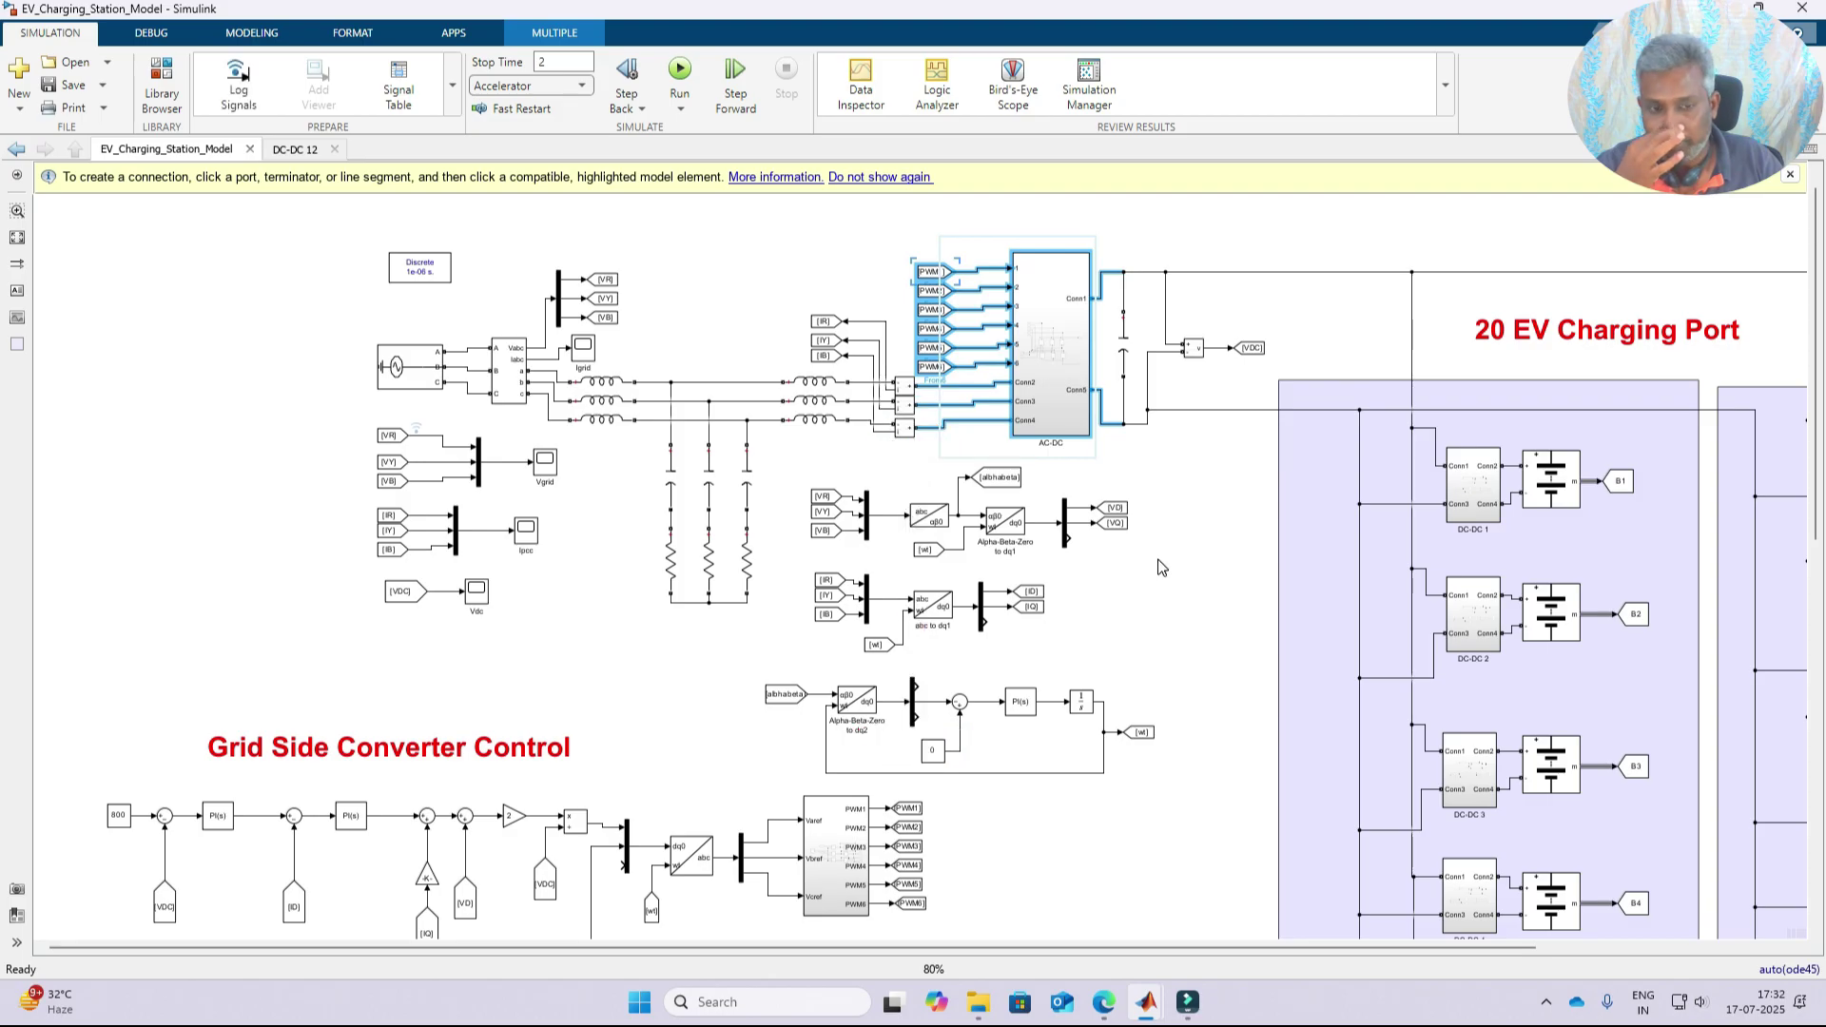
- Examine the 20 EV Charging Port section, highlighting its two port groups alternately and looking through the converter rows down to the last one
left_click_drag(1276, 949, 1595, 958)
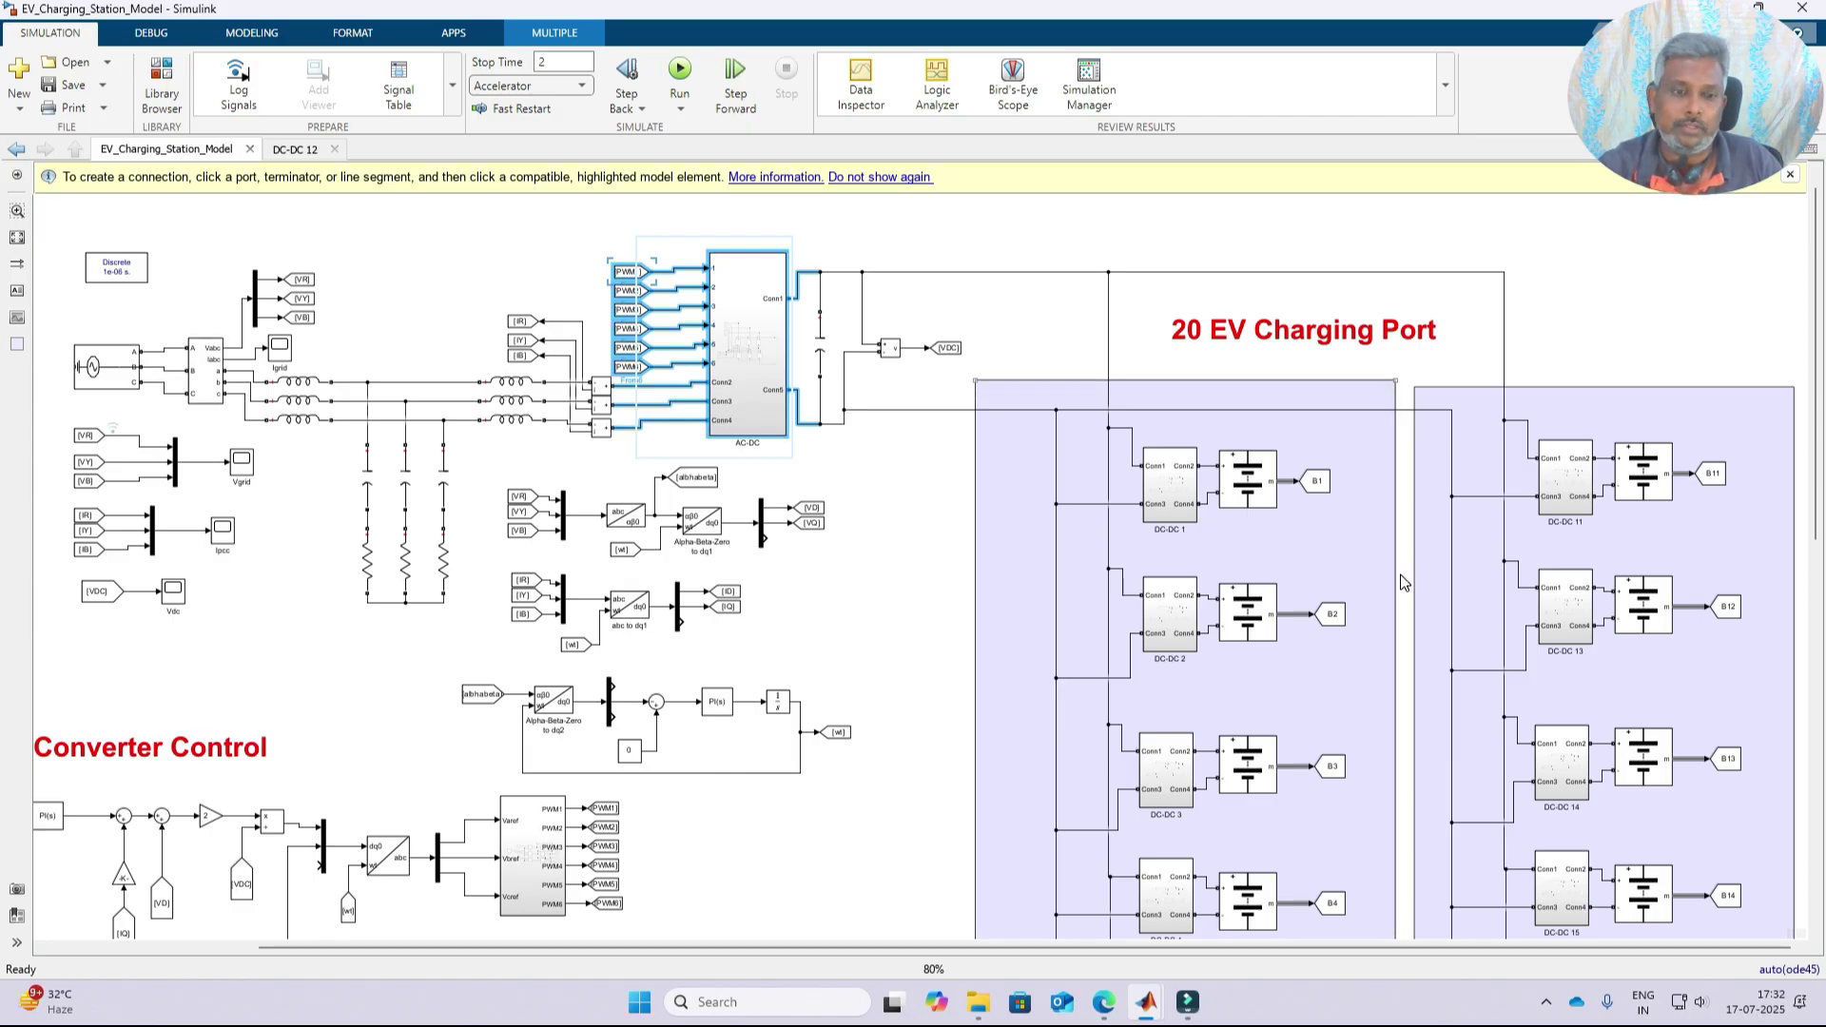
left_click(1717, 277)
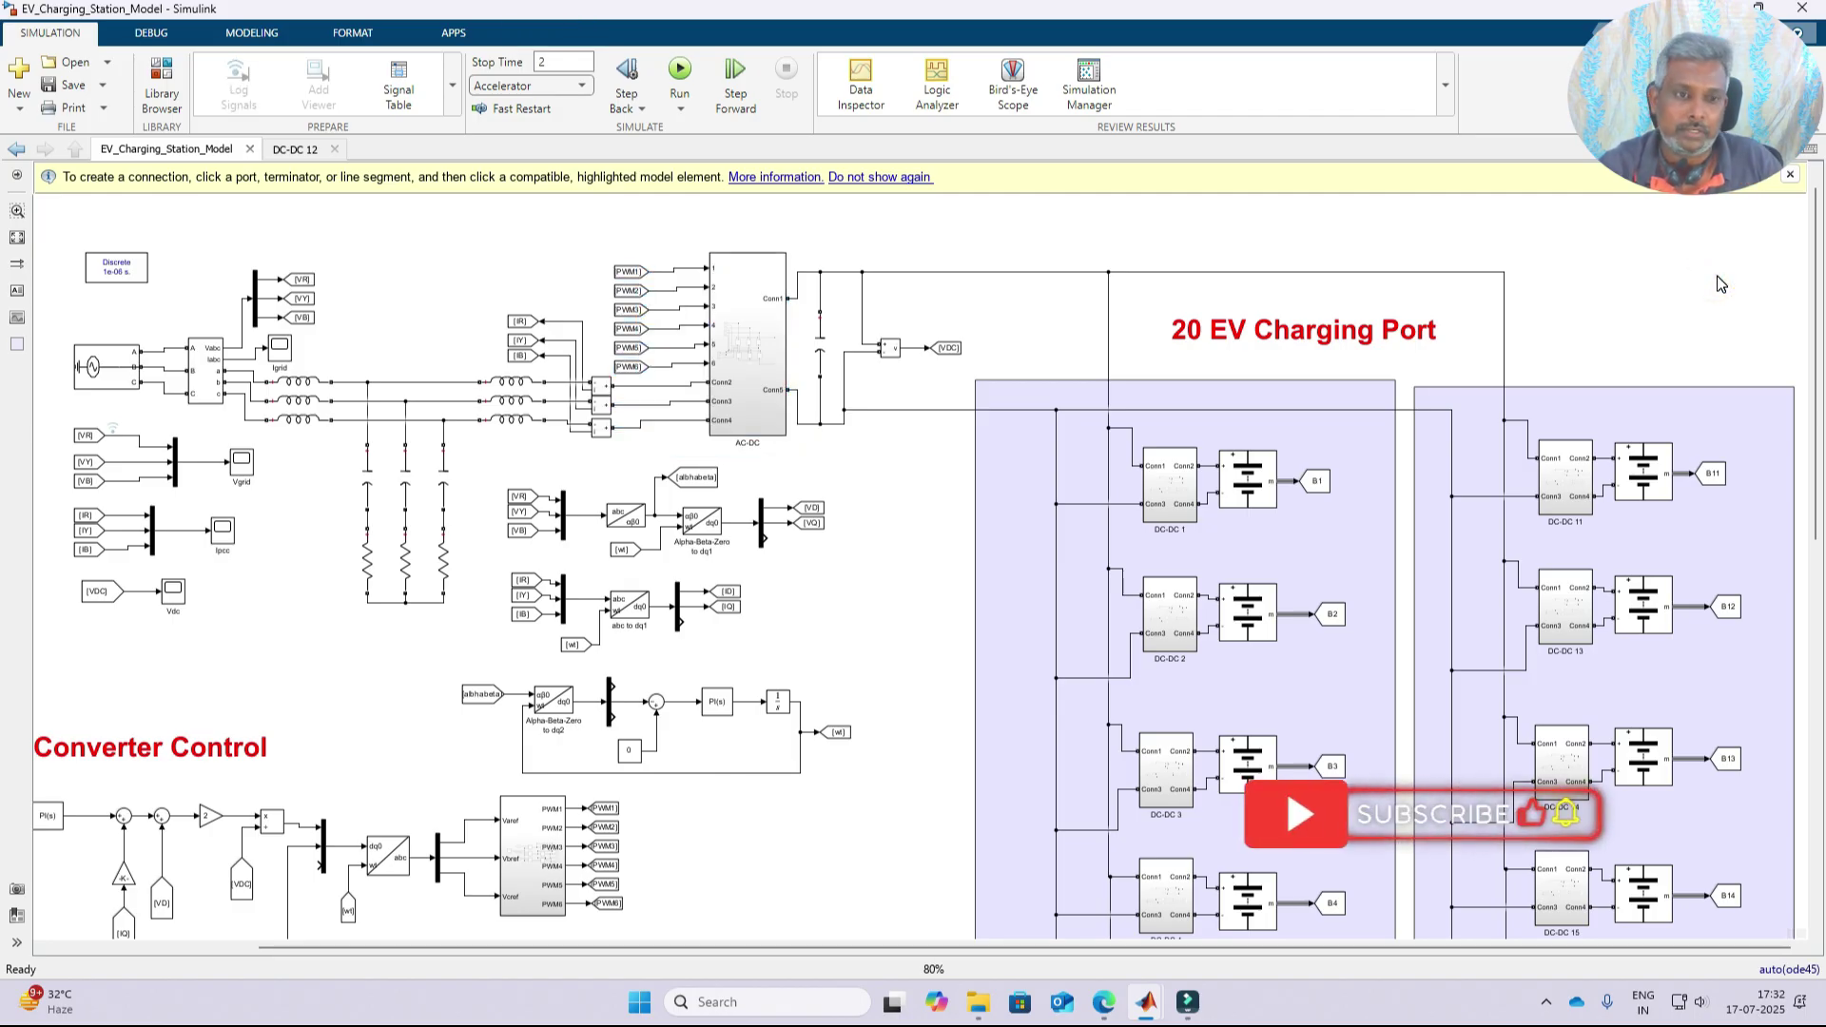
left_click_drag(1816, 263, 1819, 727)
left_click_drag(1816, 643, 1818, 271)
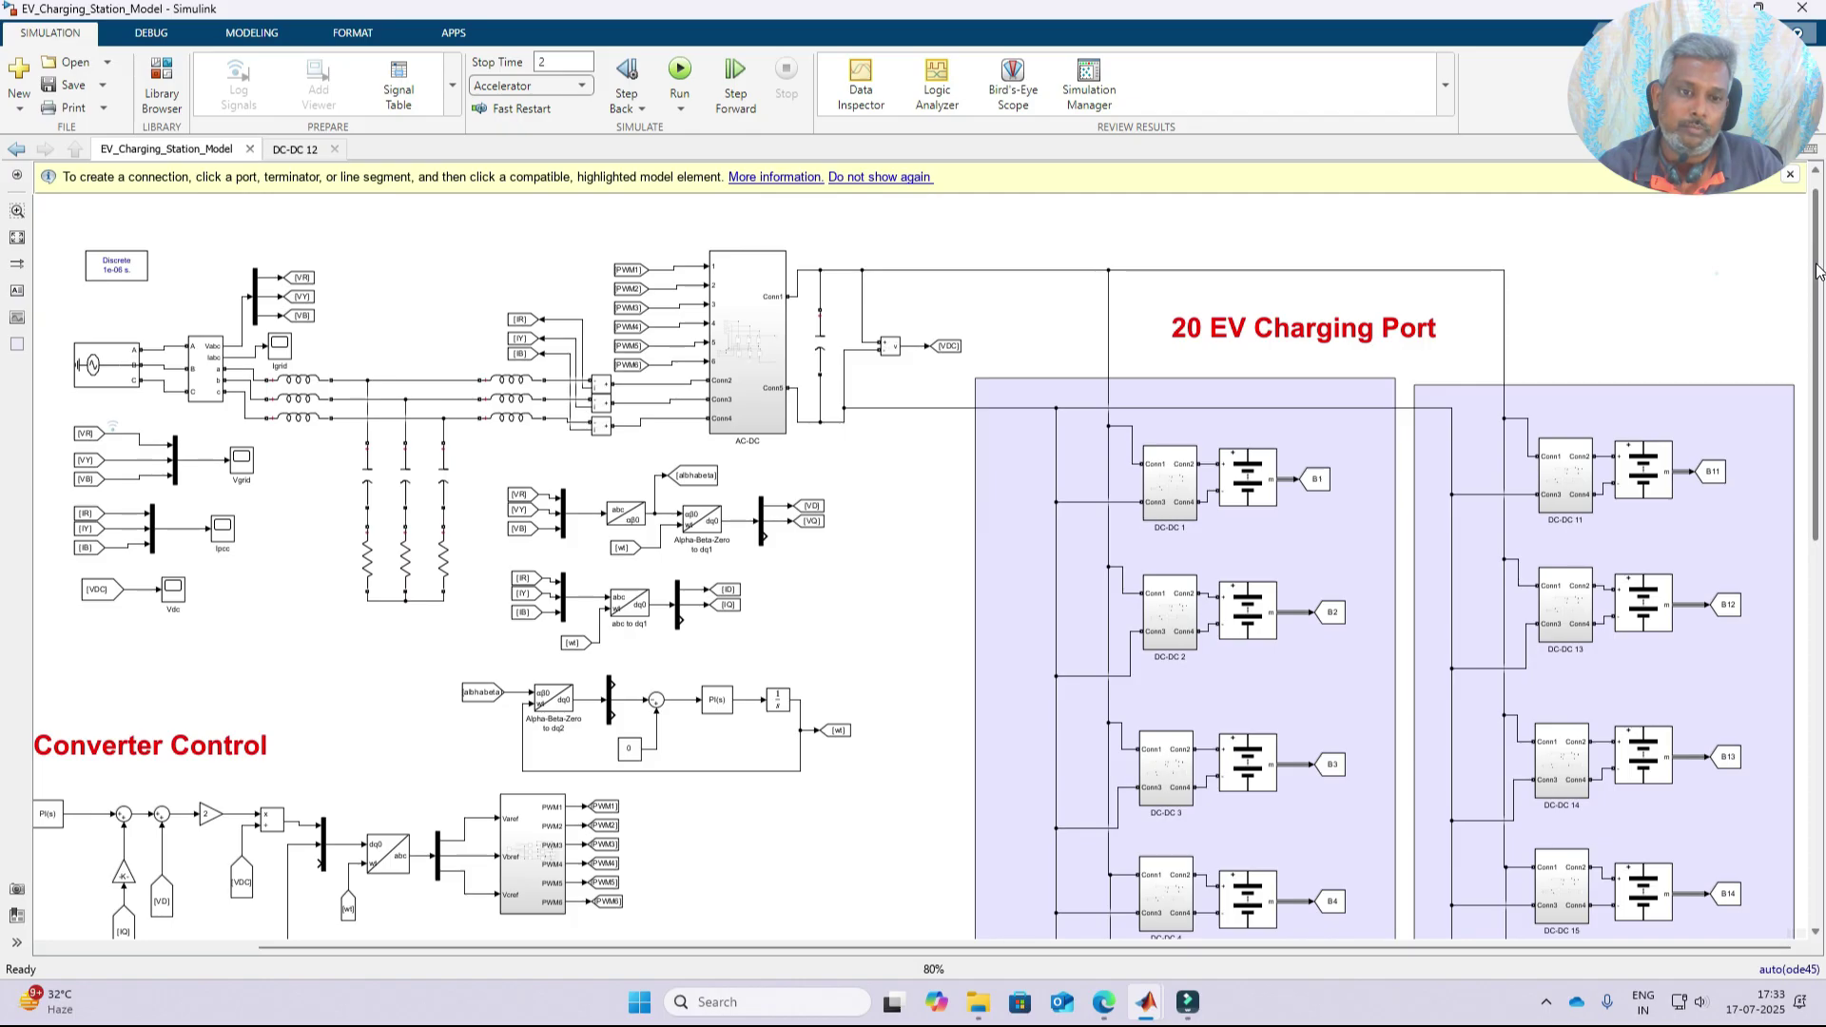
left_click(1206, 388)
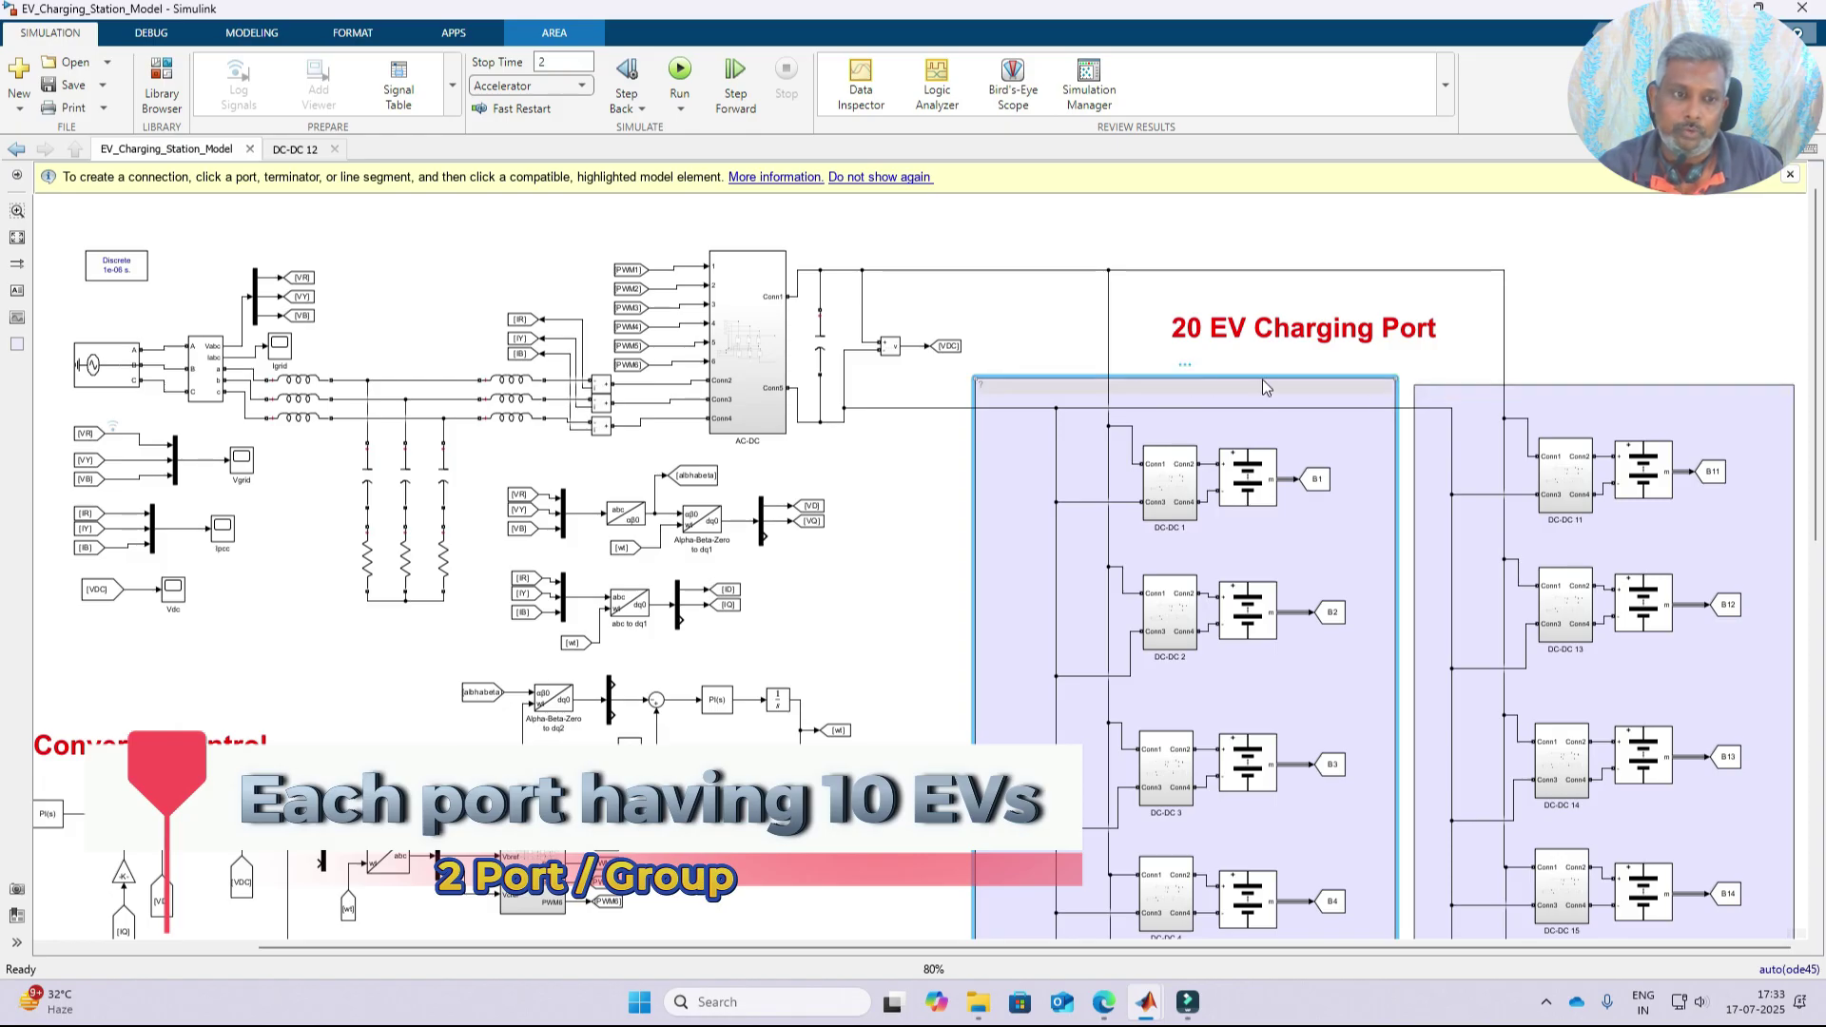
left_click(1474, 390)
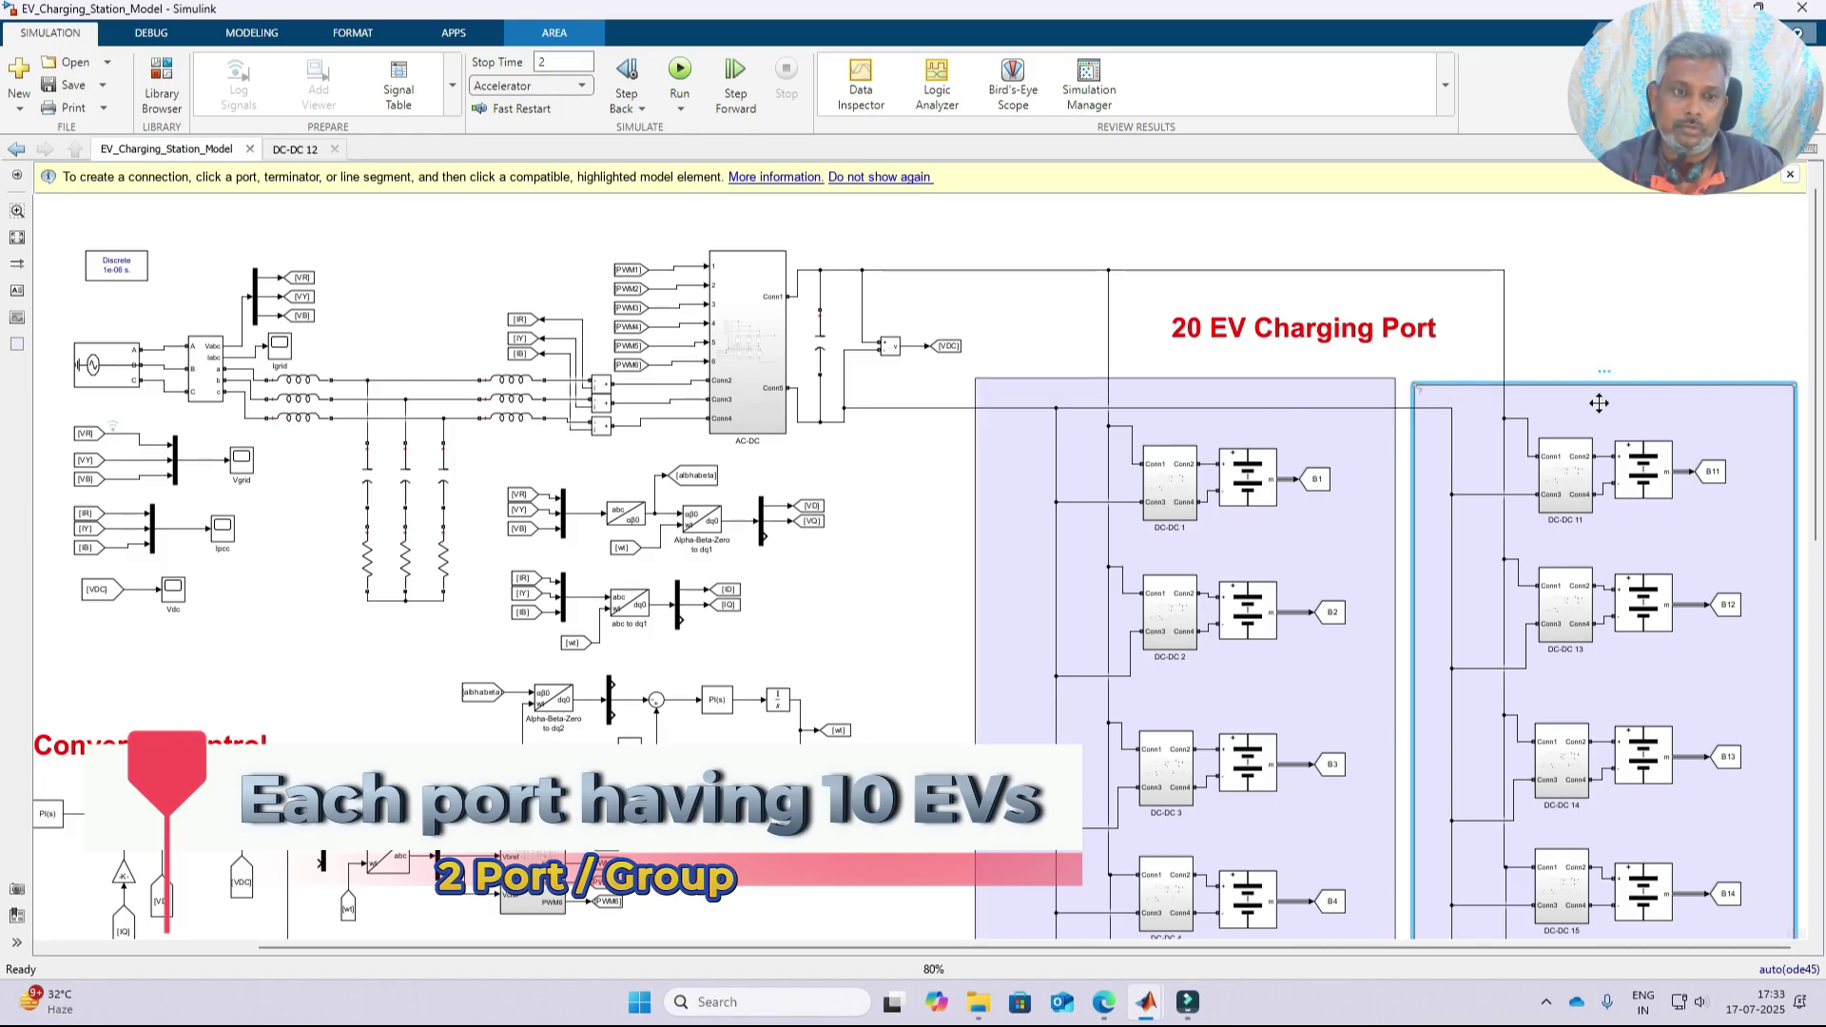
left_click(1302, 381)
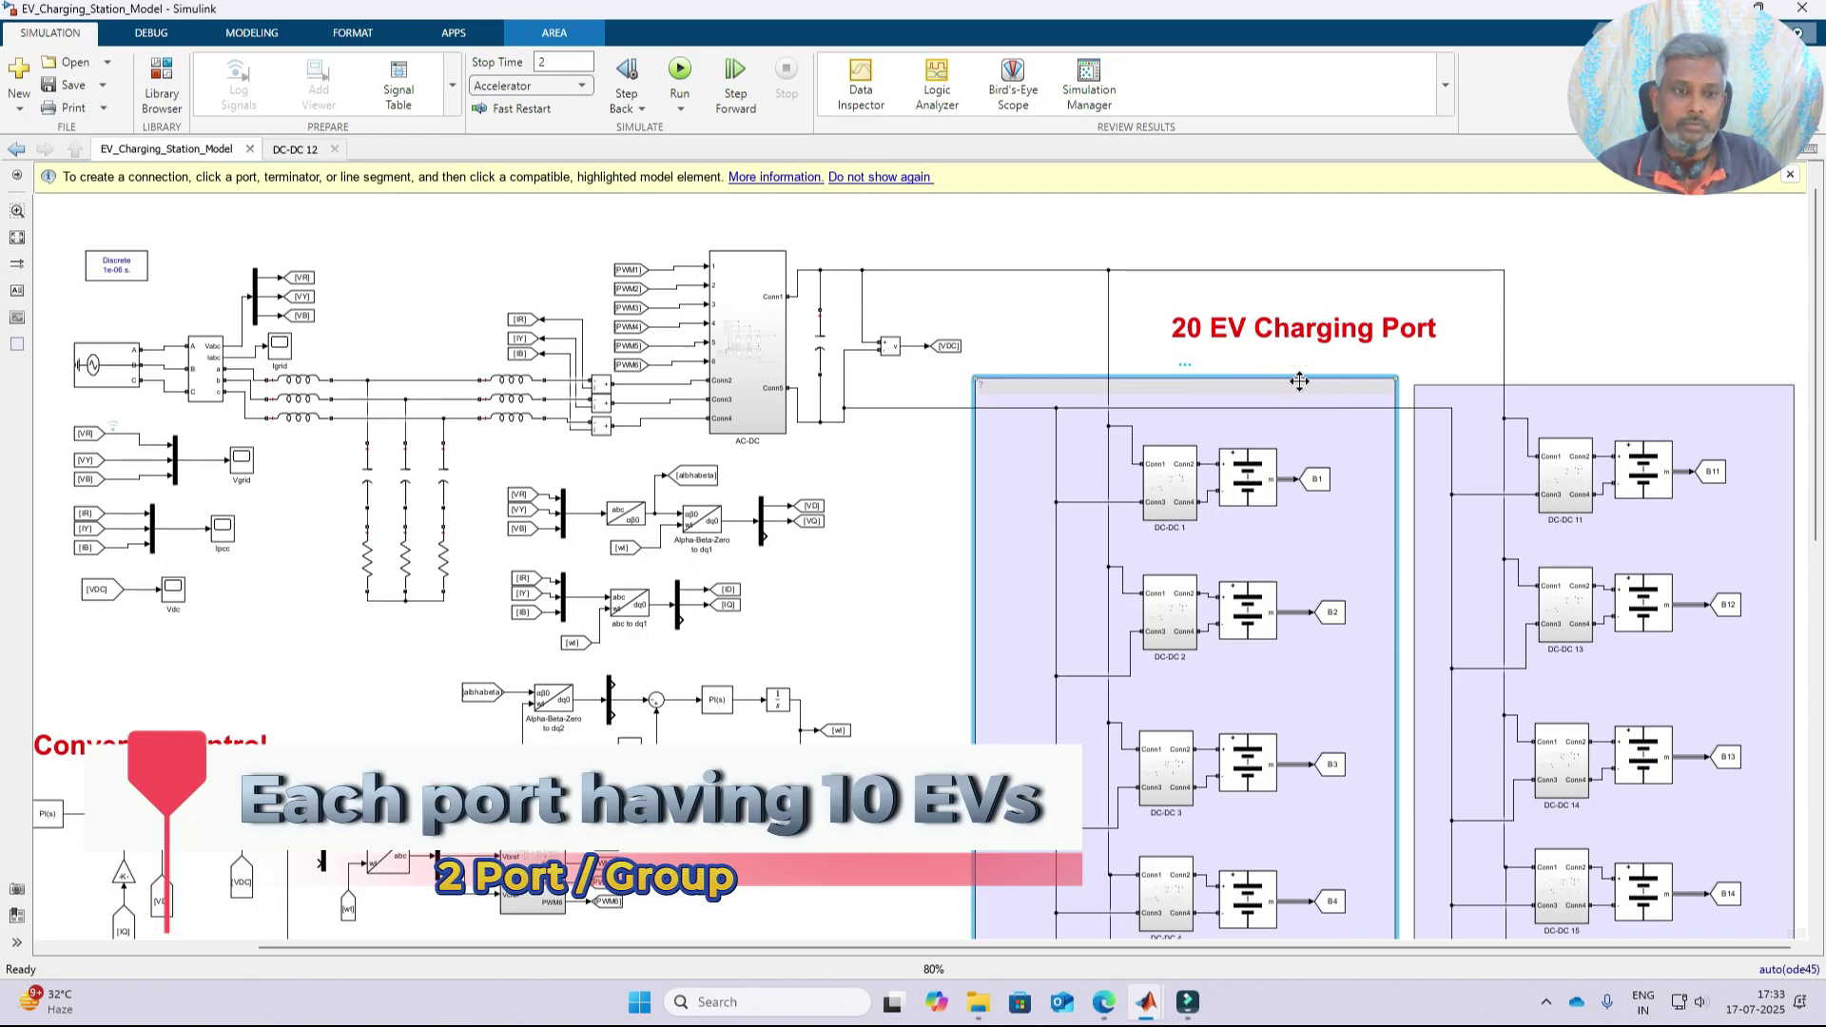
left_click(1594, 385)
left_click(1248, 383)
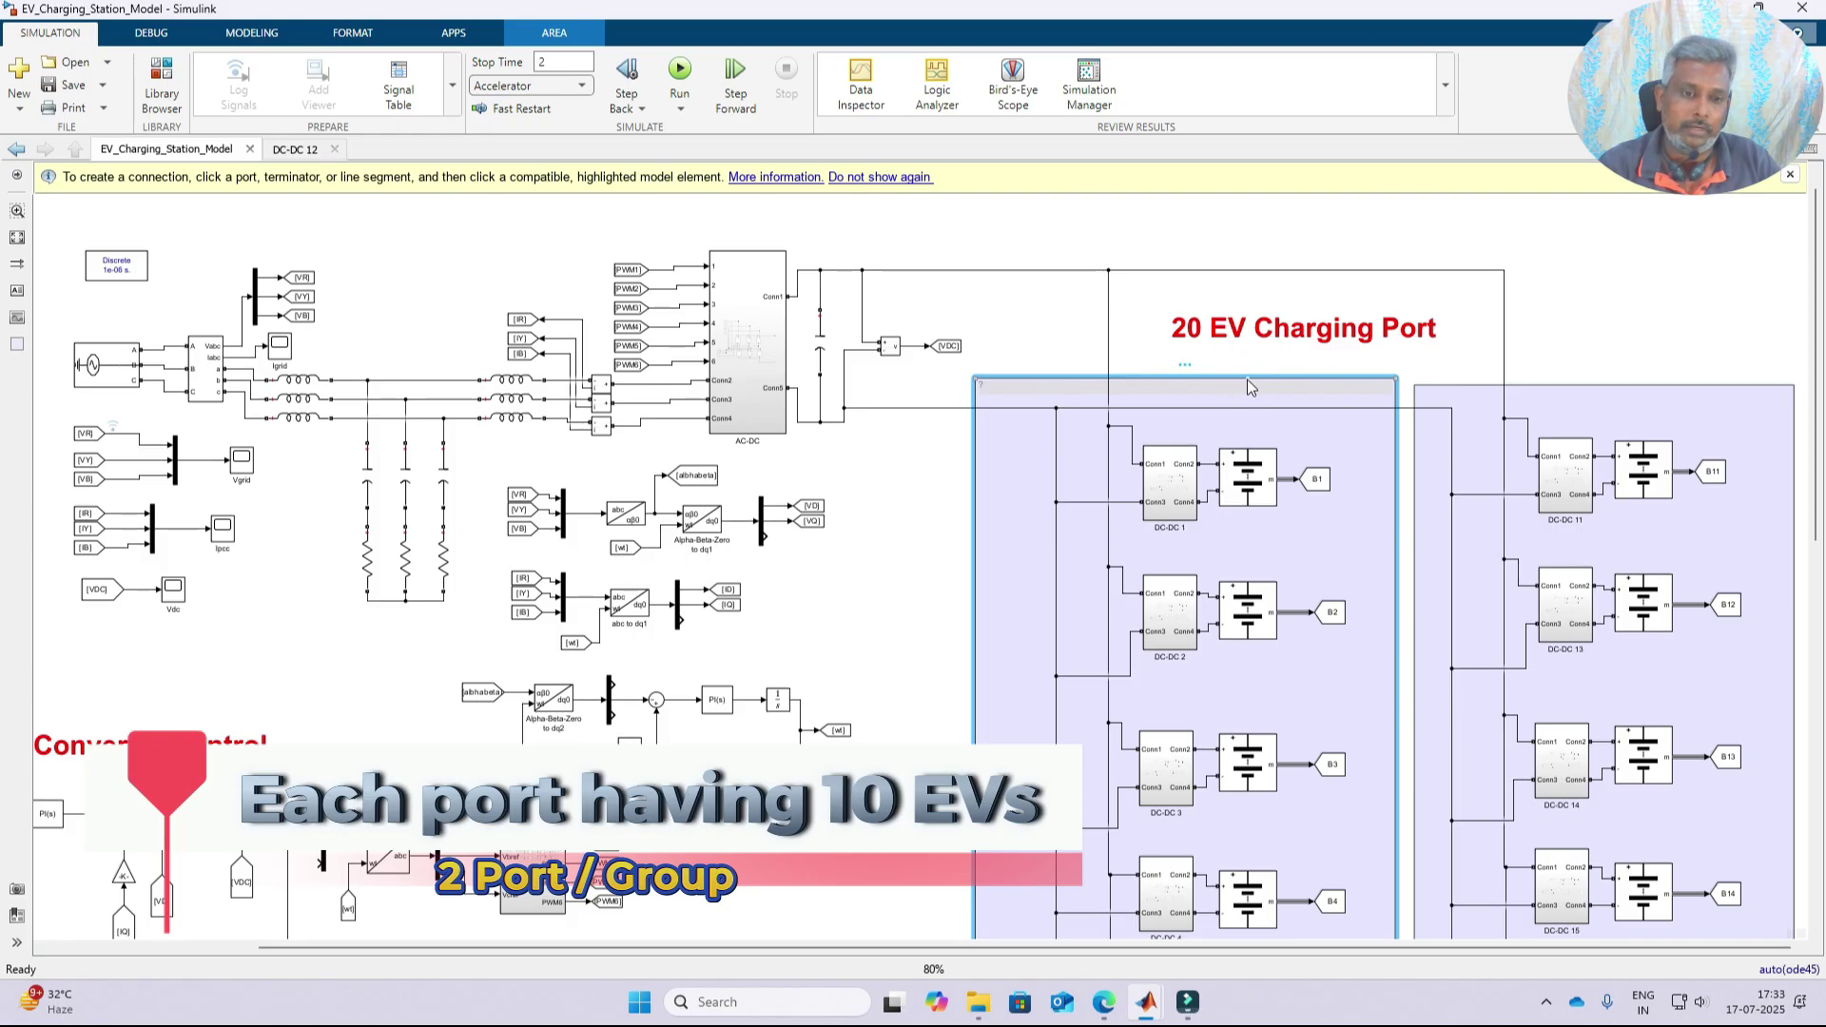
left_click_drag(1819, 287, 1819, 677)
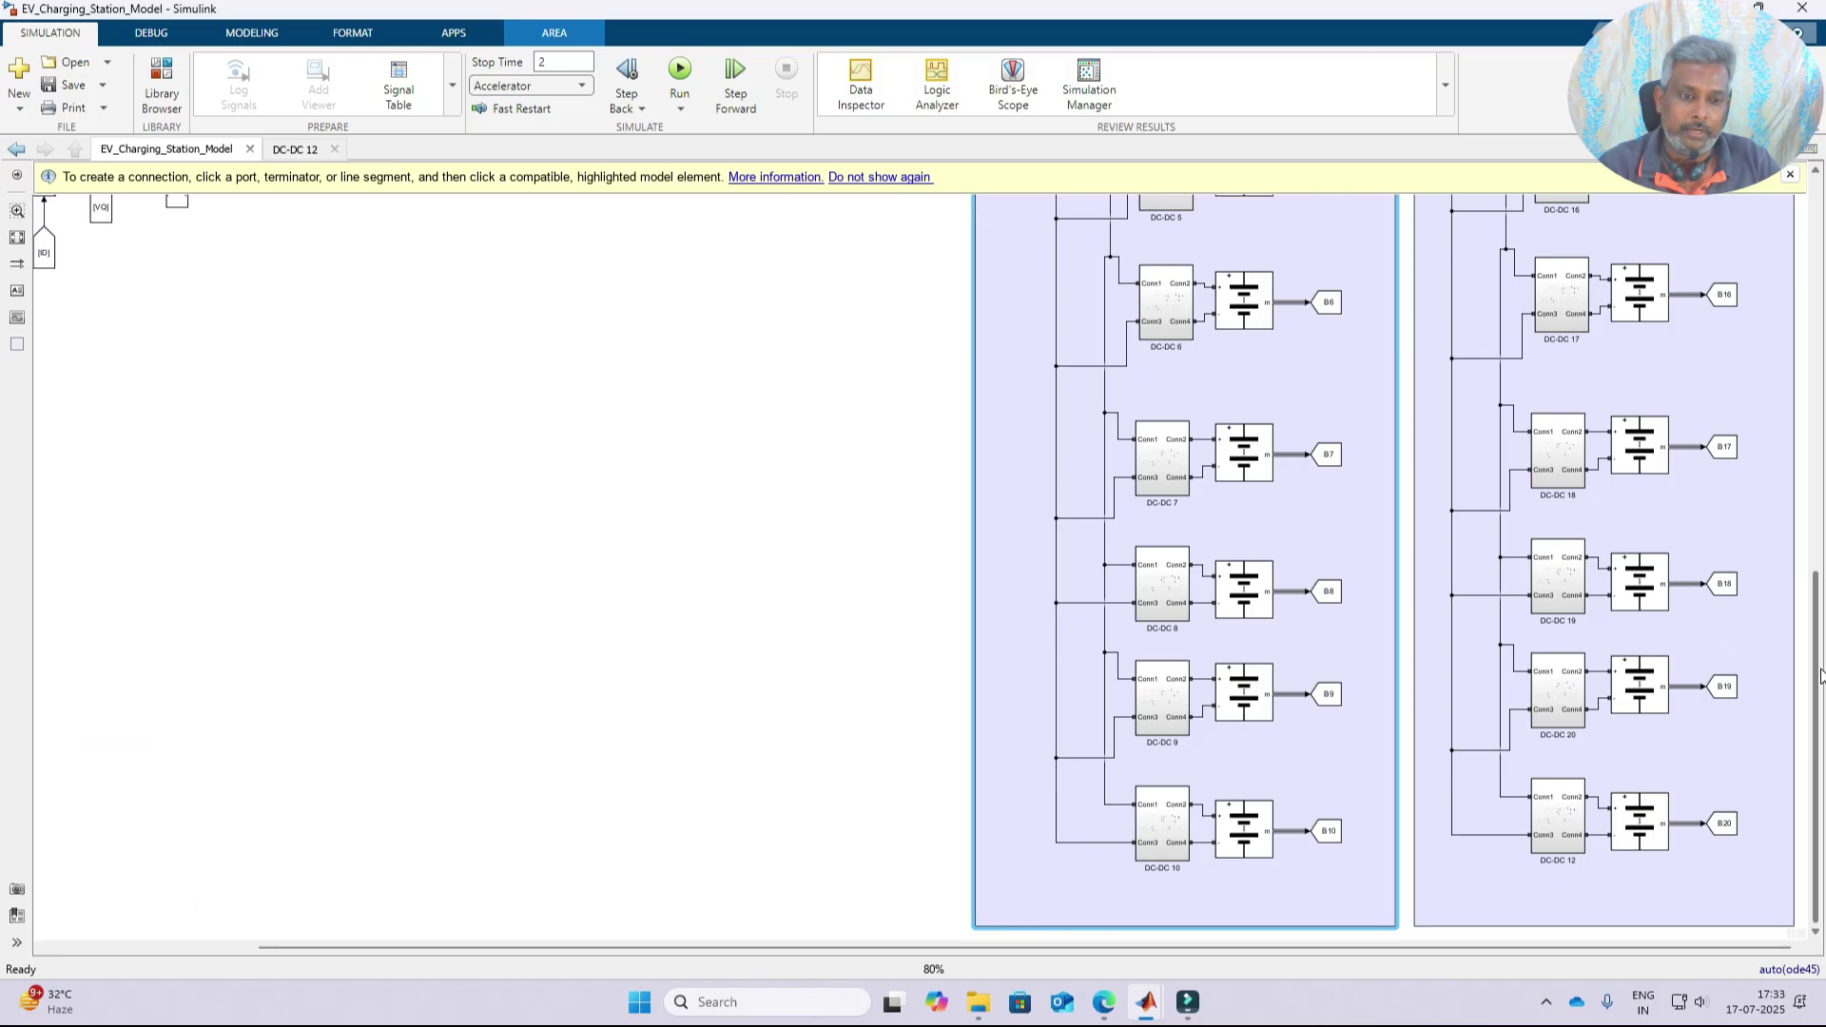
scroll(1282, 388, "up", 10)
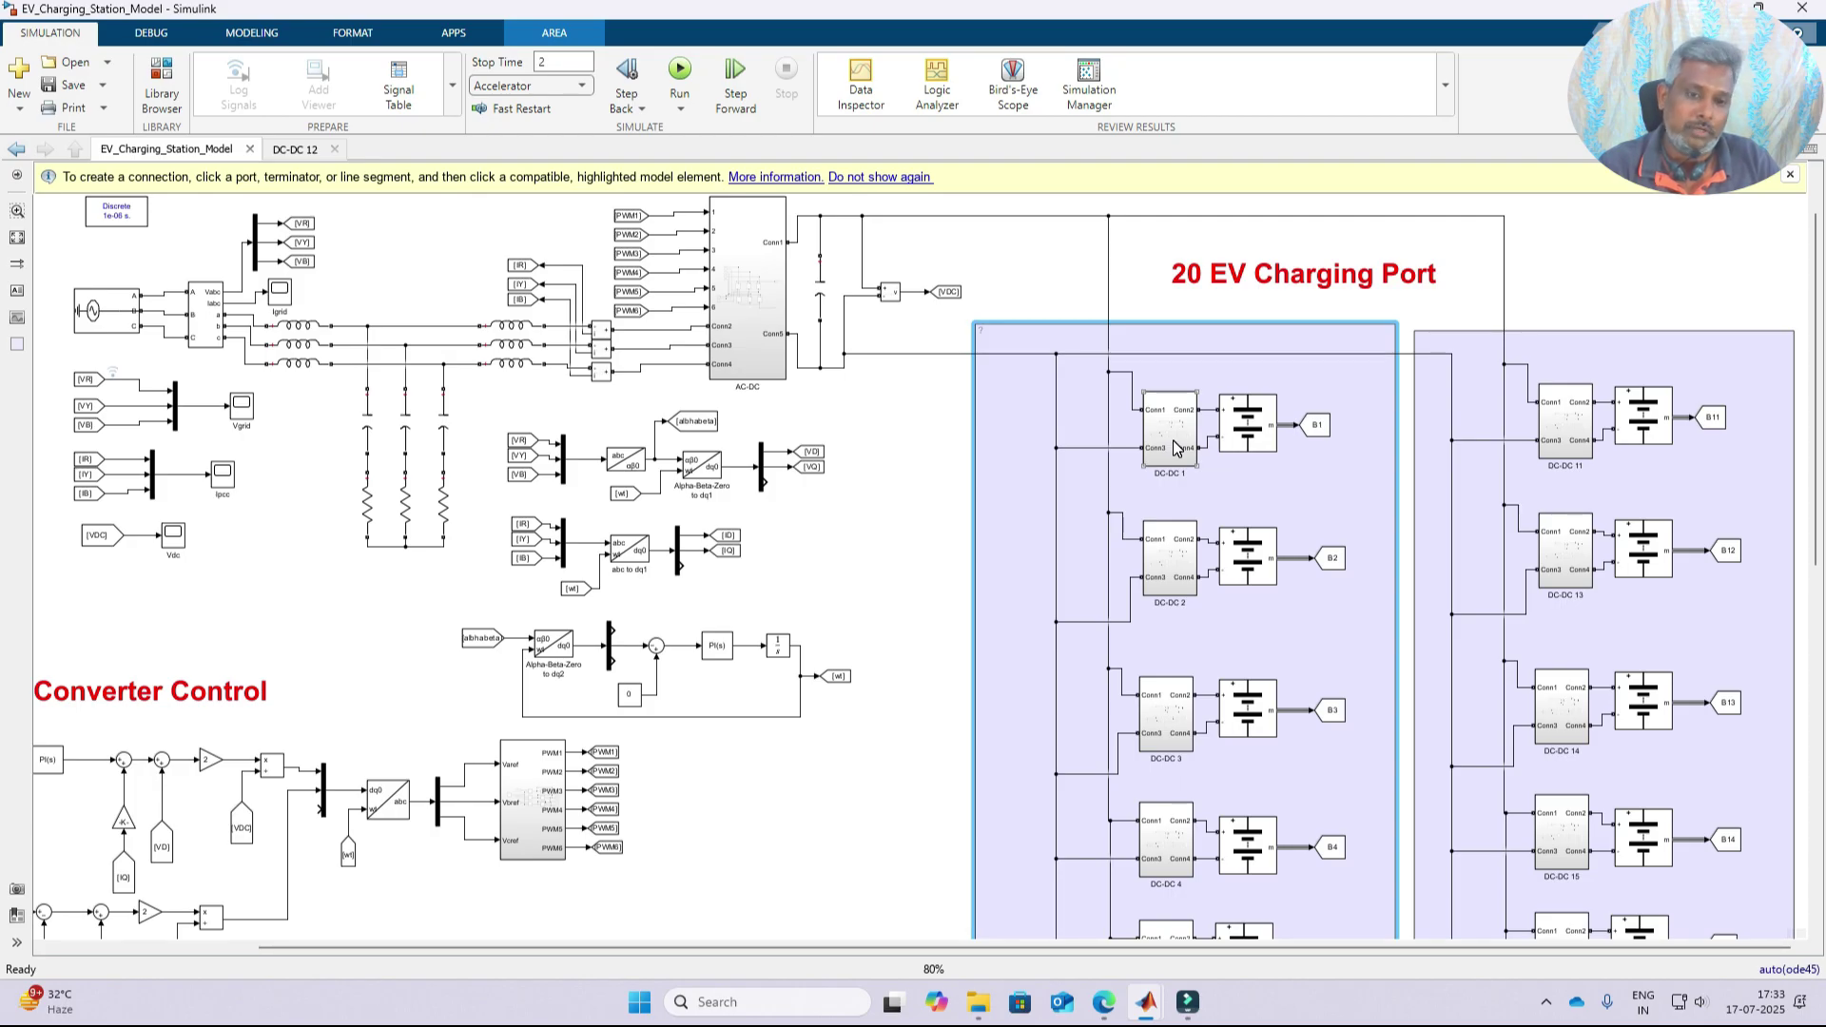
- Open the DC-DC 1 subsystem and examine its voltage loop, highlighting the 400 reference, VB1 feedback, voltage PI controller, -1 gain and IB_ref1 output
double_click(1176, 448)
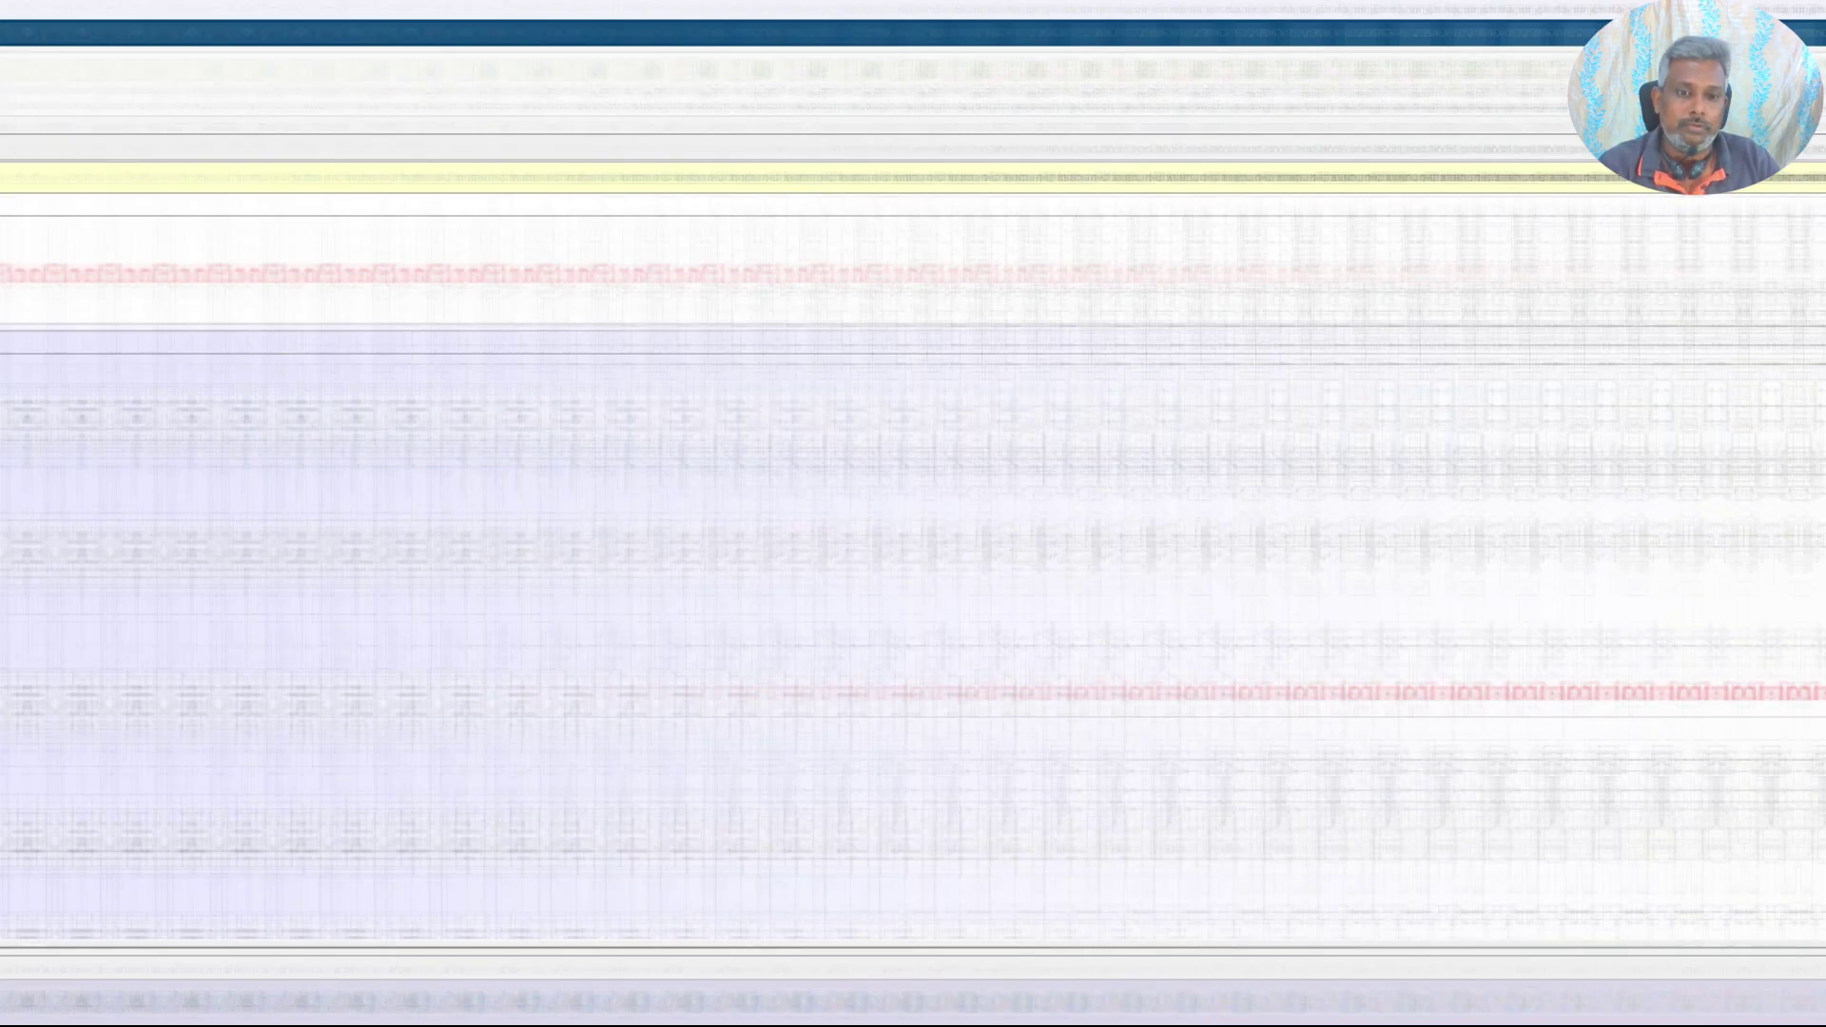
left_click(537, 318)
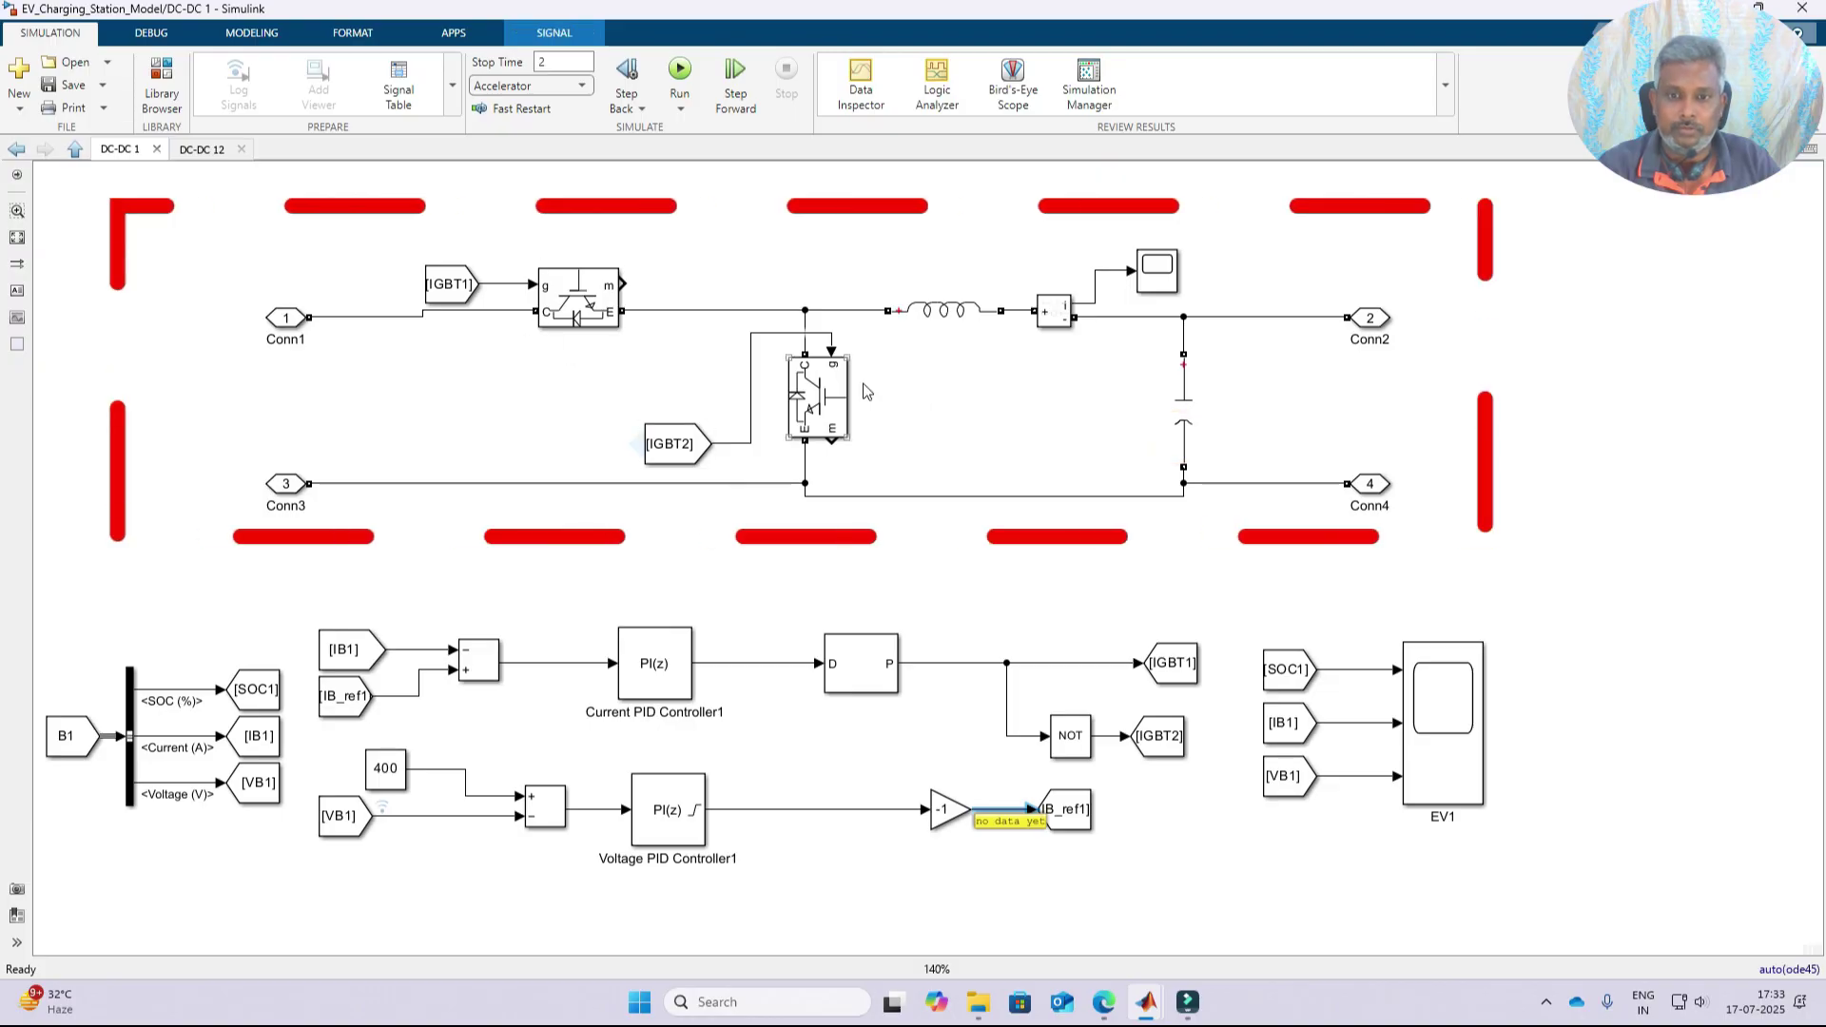
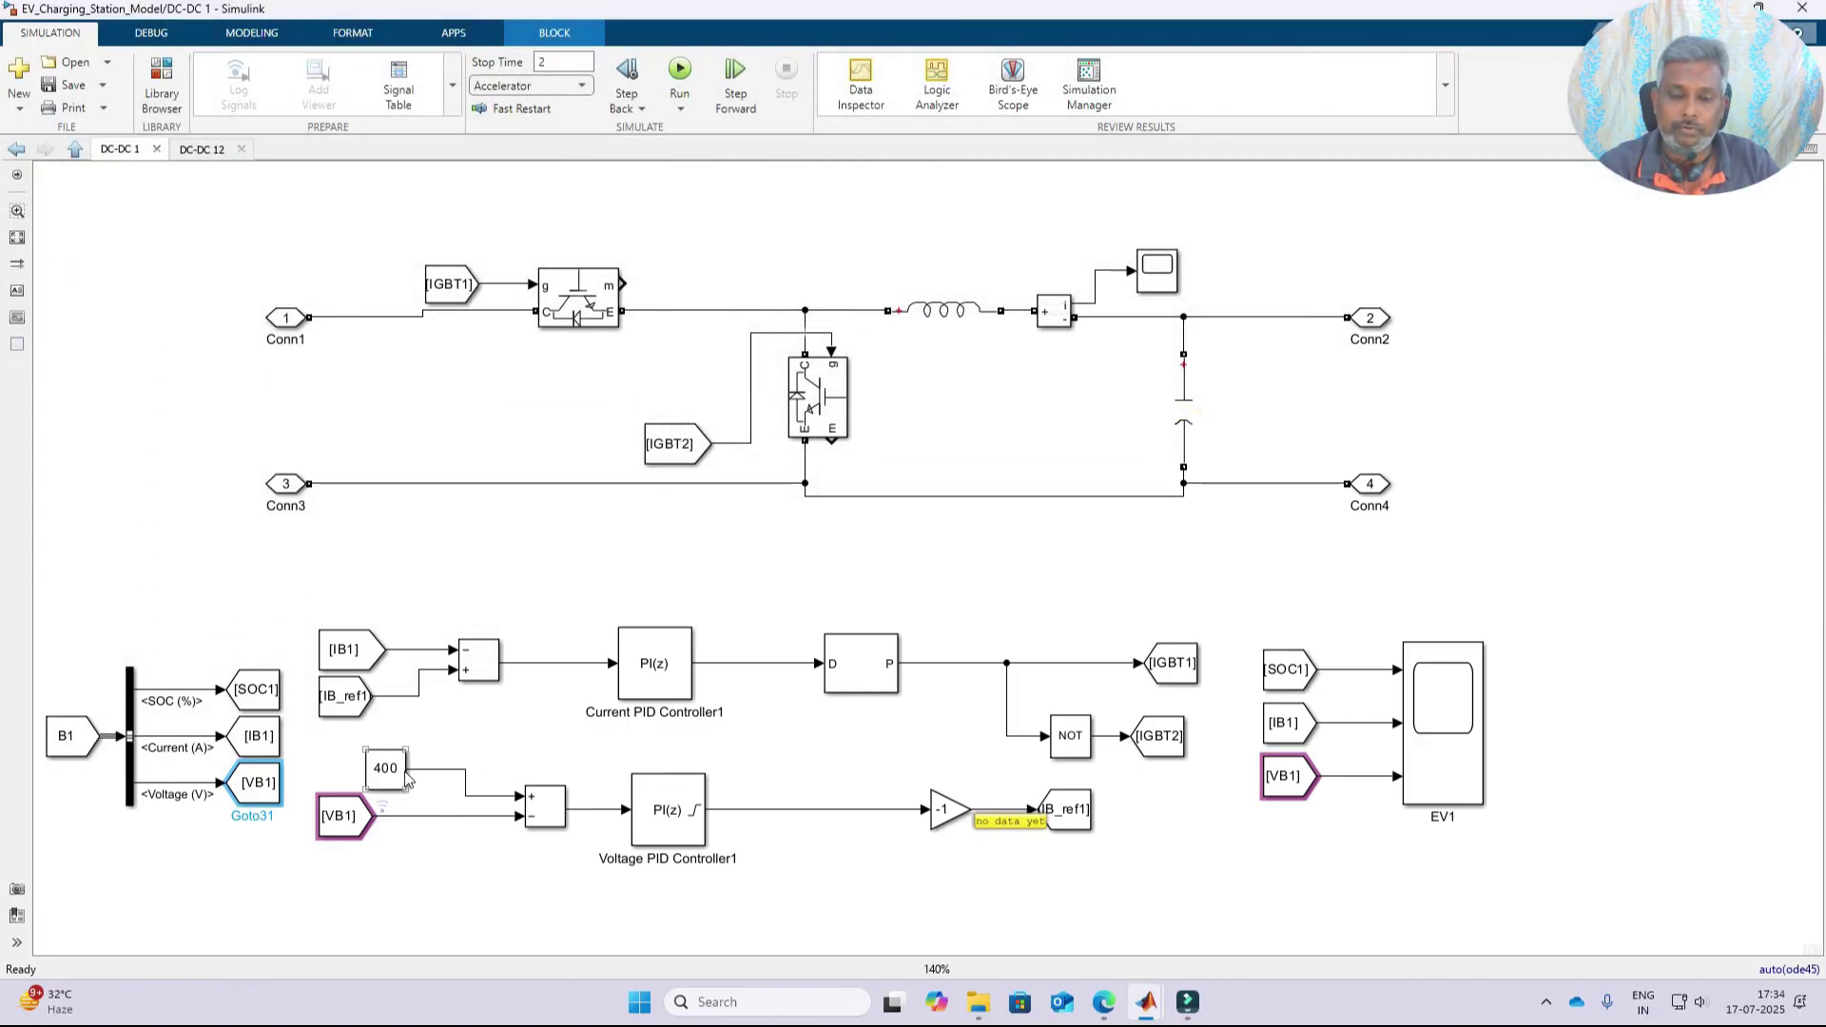
left_click_drag(505, 751, 958, 875)
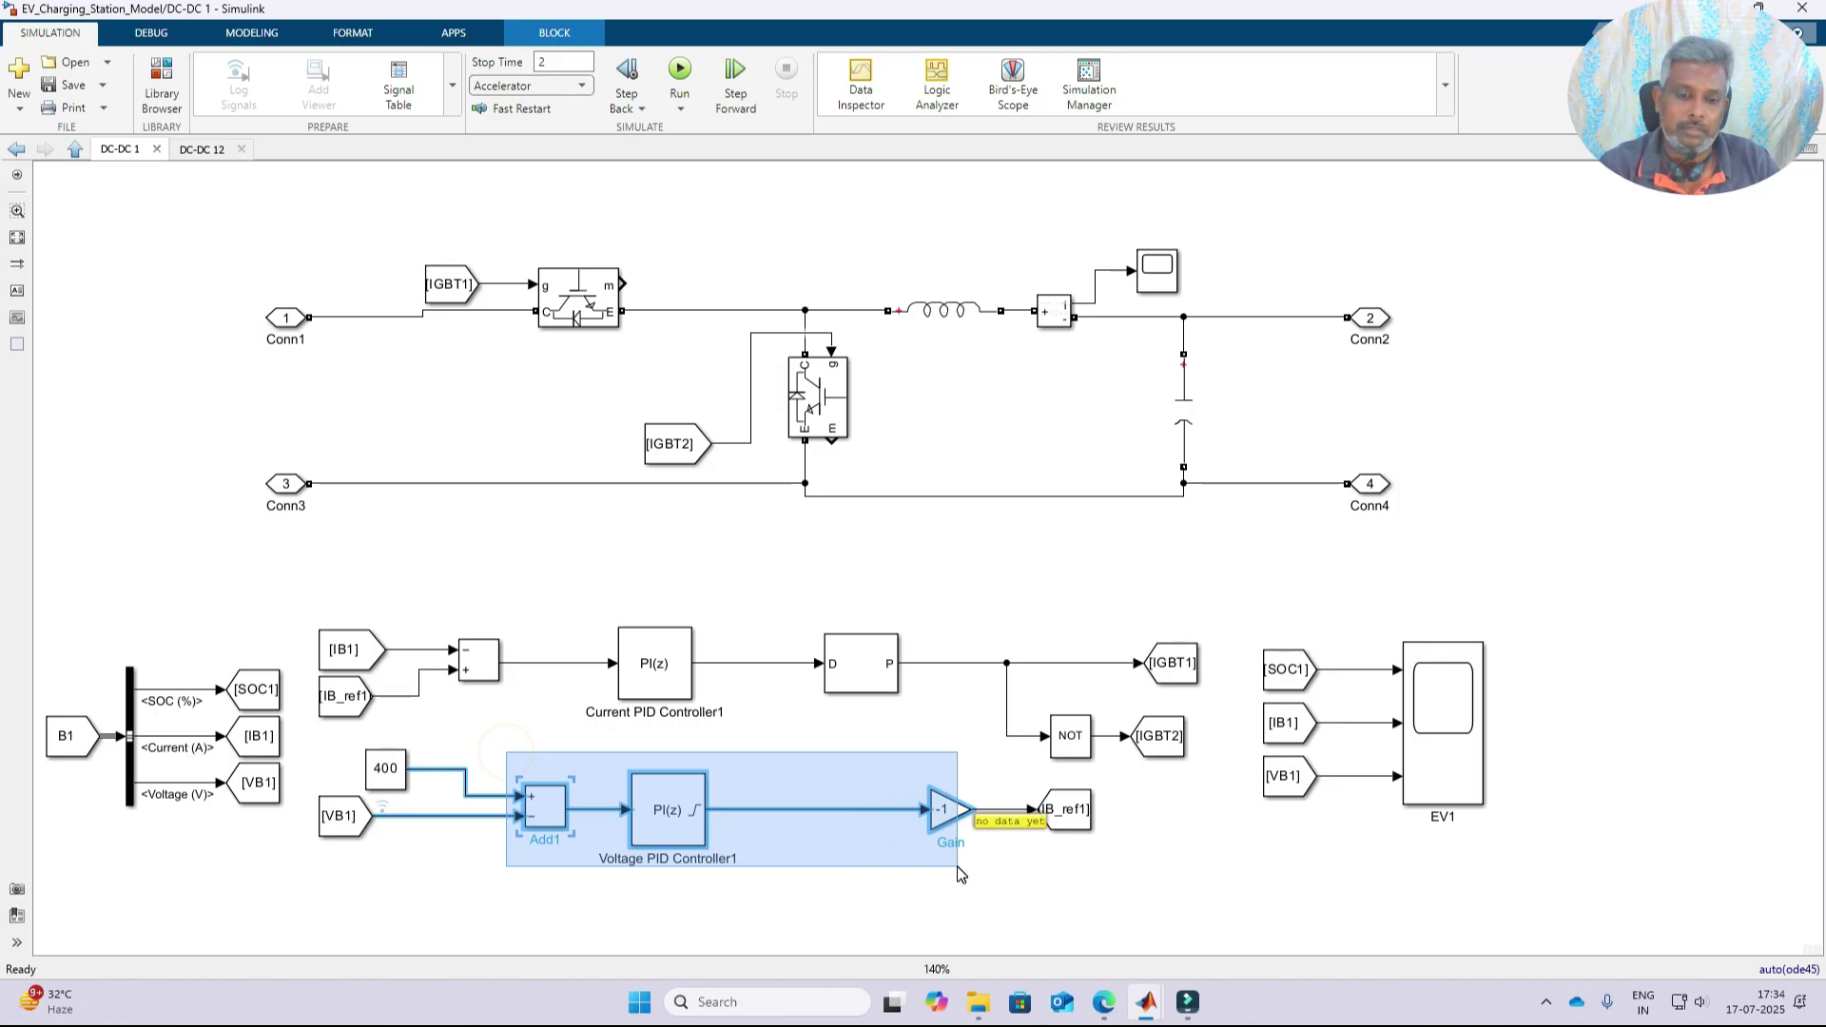
left_click_drag(959, 875, 958, 876)
left_click(670, 903)
left_click(688, 813)
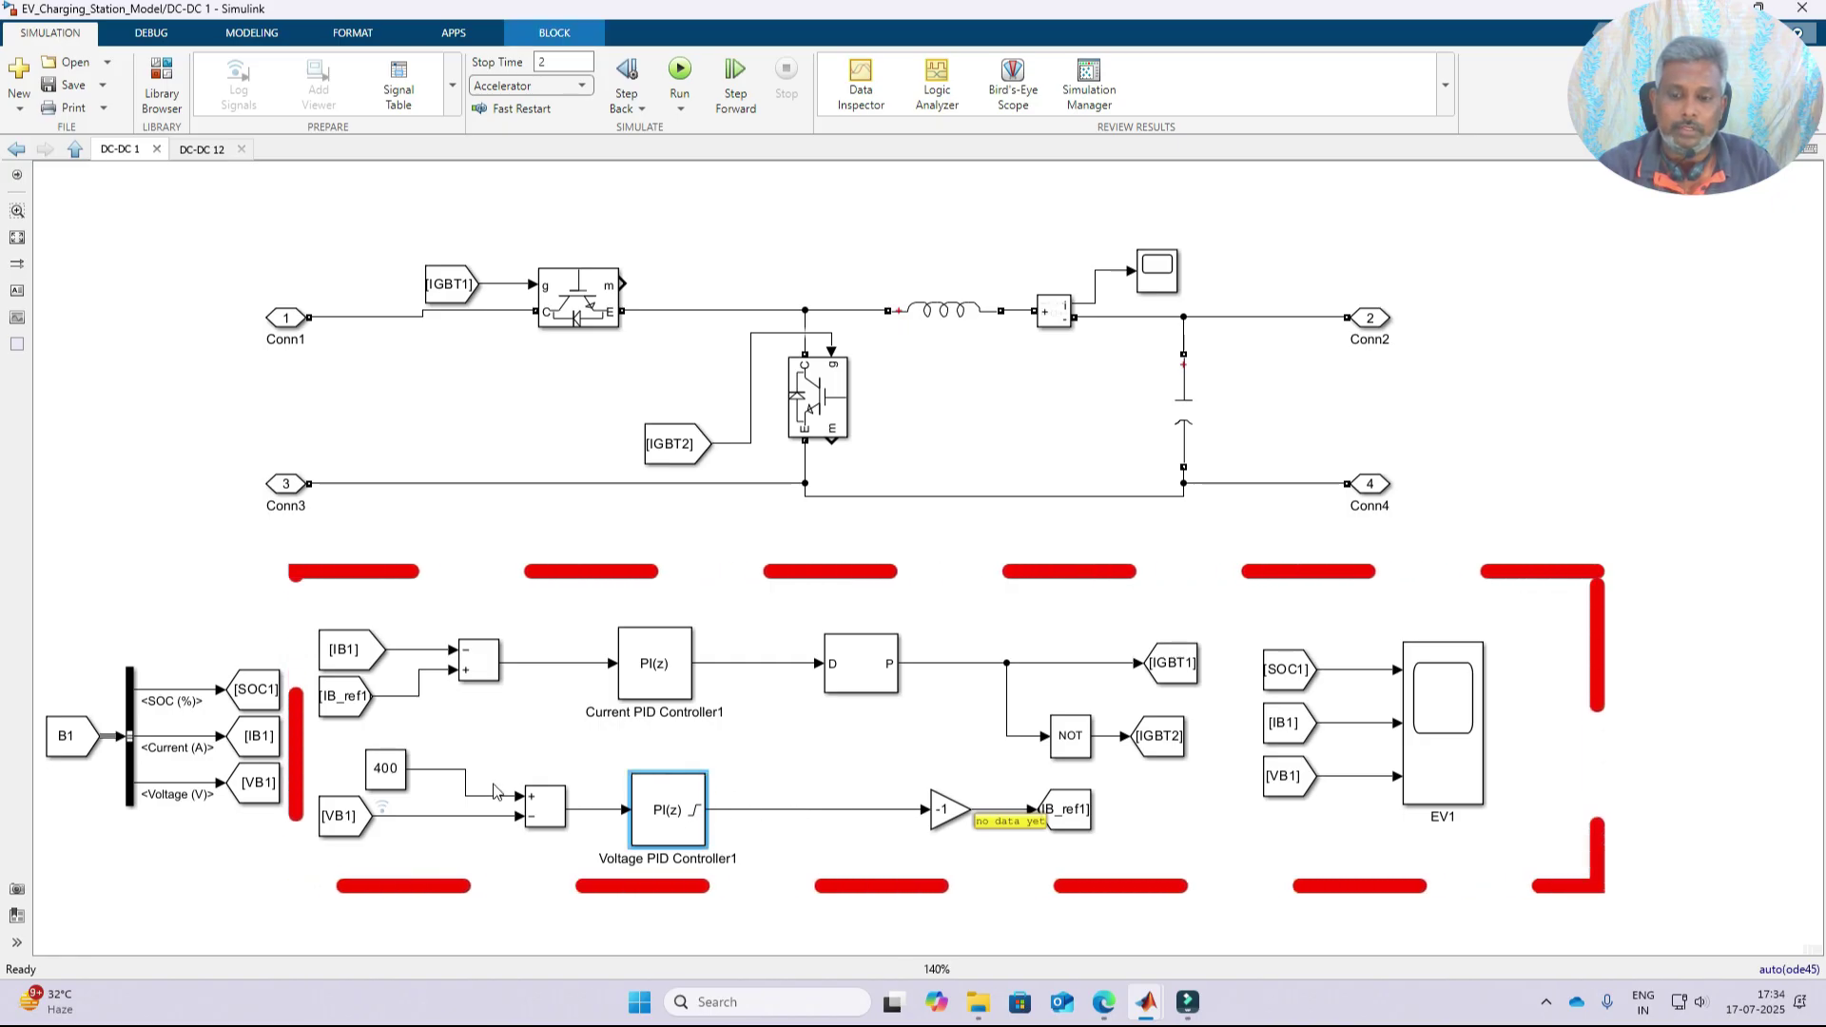
left_click(344, 815)
left_click(386, 768)
left_click(670, 799)
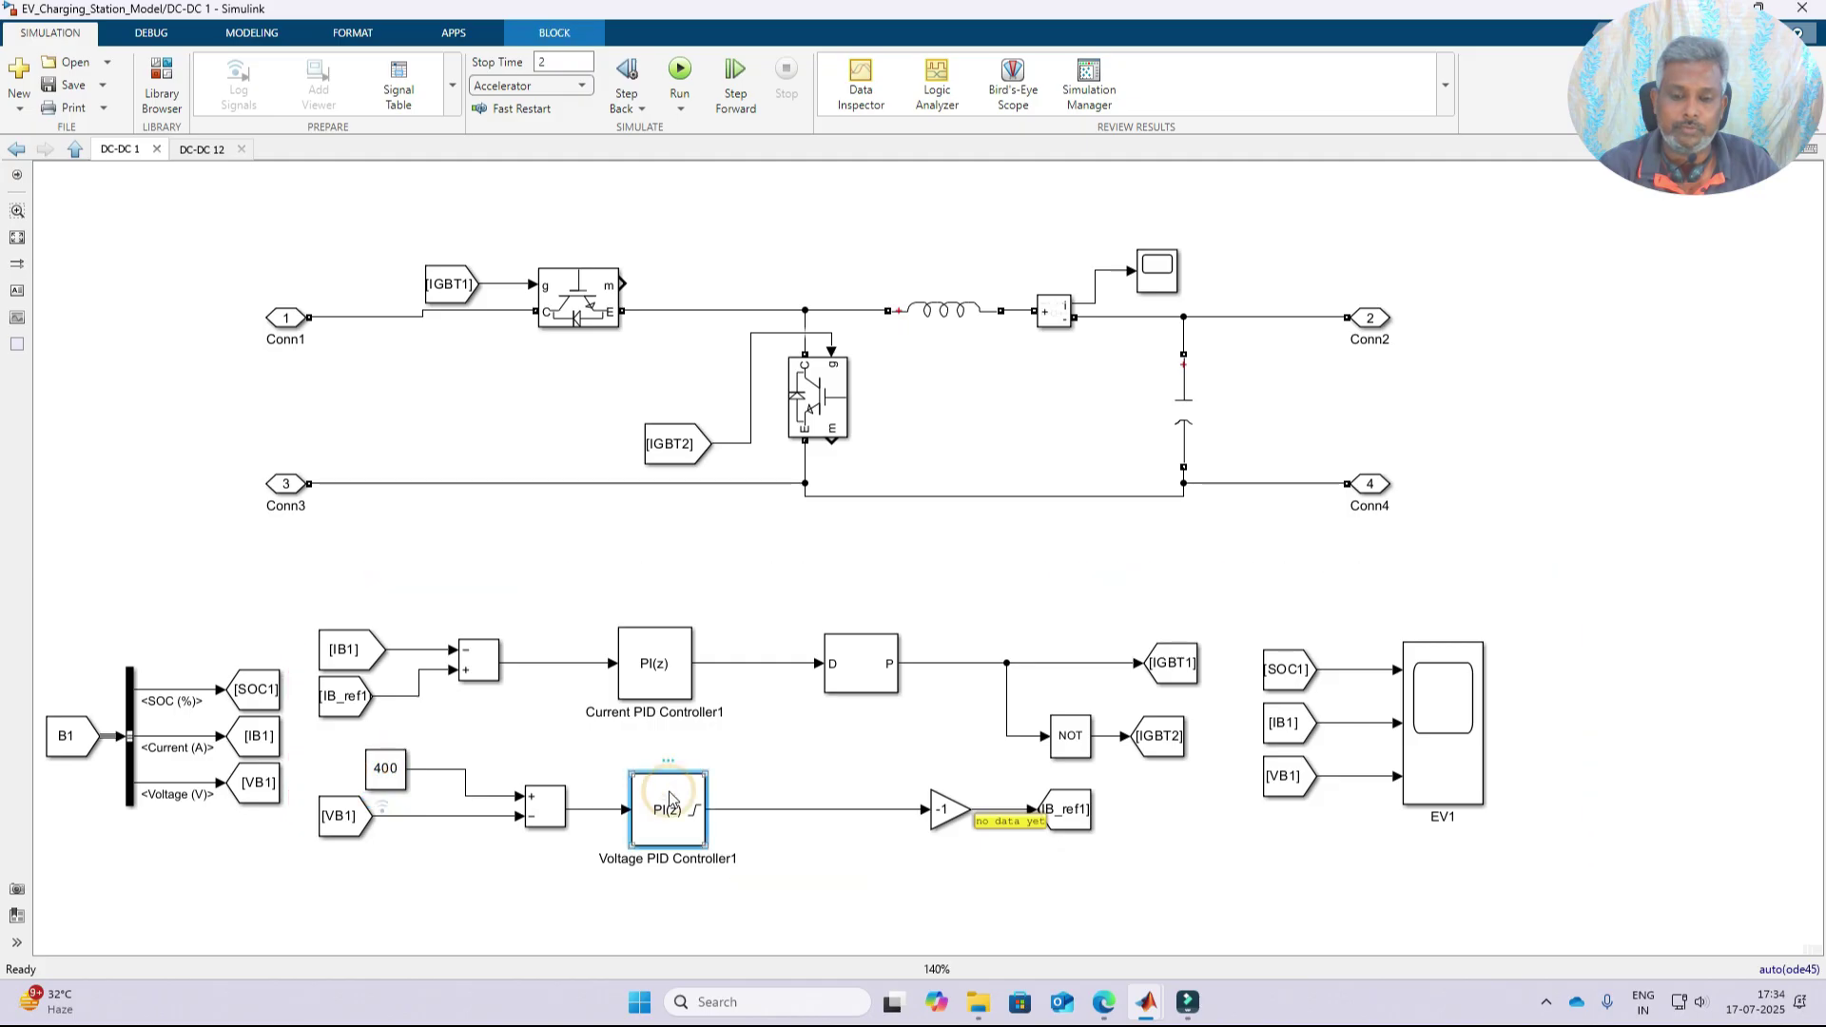
left_click_drag(853, 769, 1118, 873)
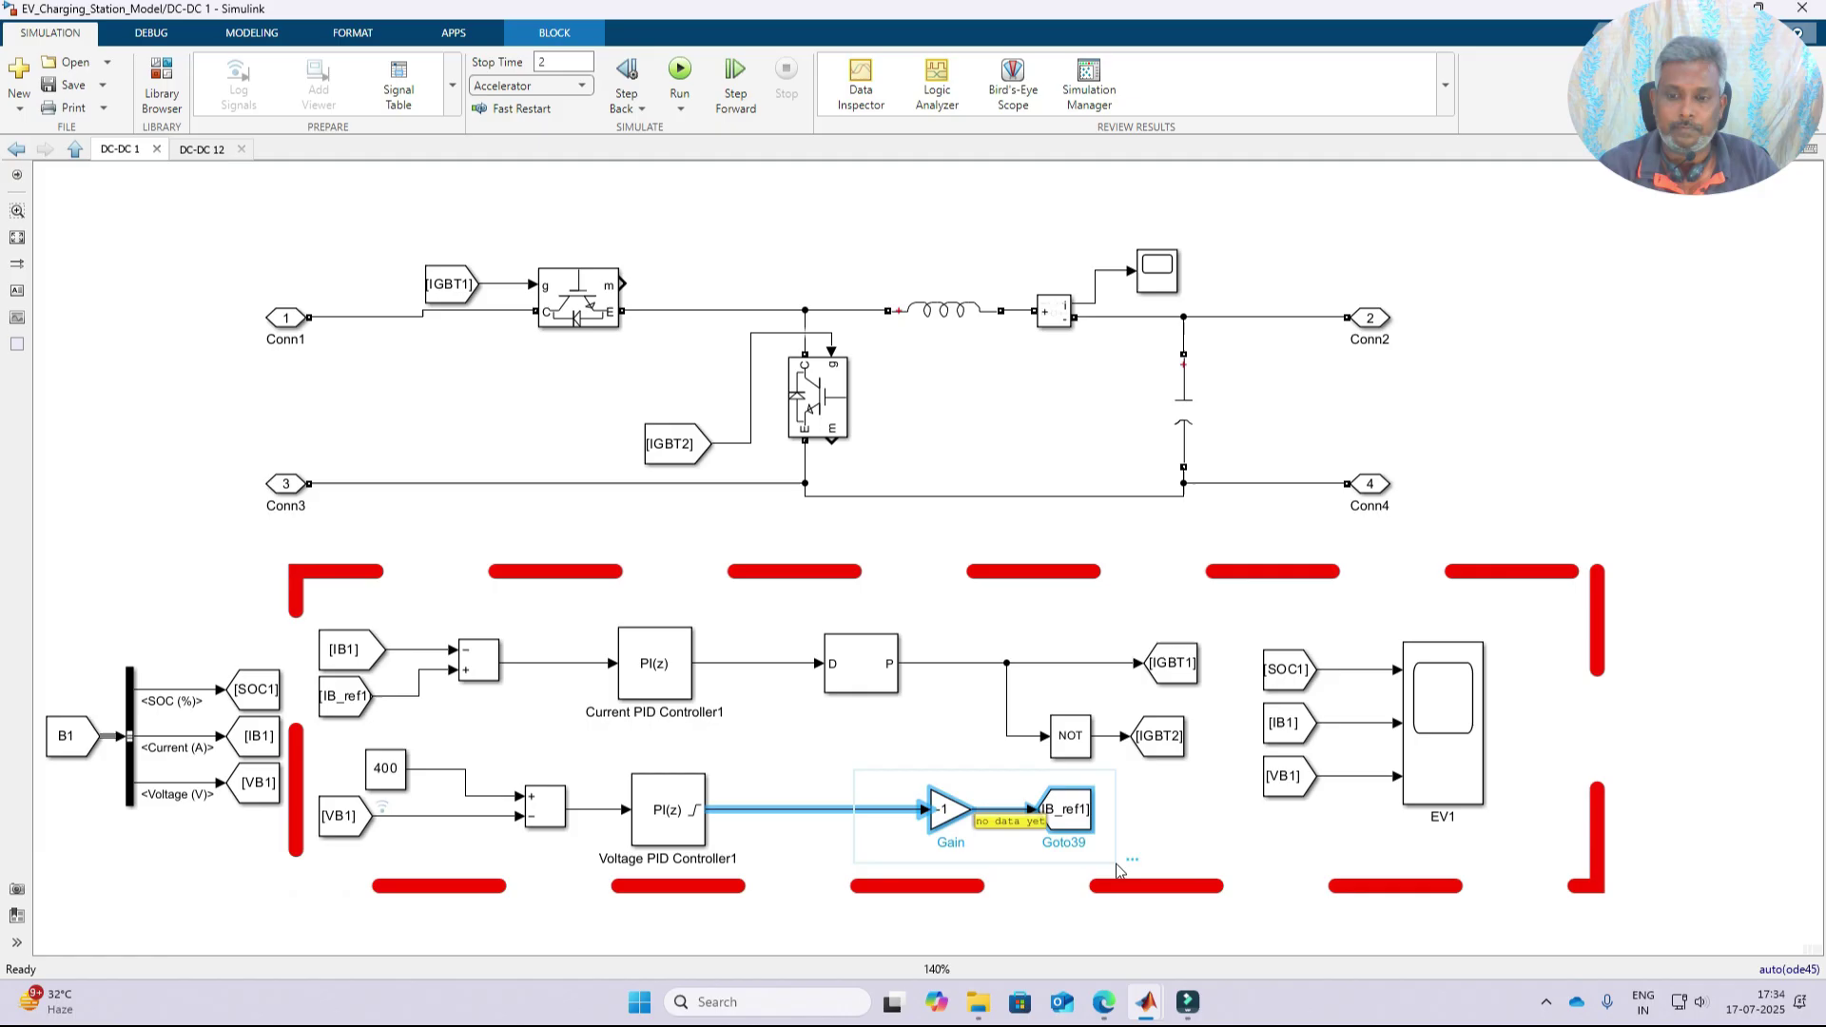
- Examine the current loop in DC-DC 1, highlighting the IB_ref1 input, current PI controller, PWM generator and the IGBT1 and IGBT2 outputs
left_click(343, 708)
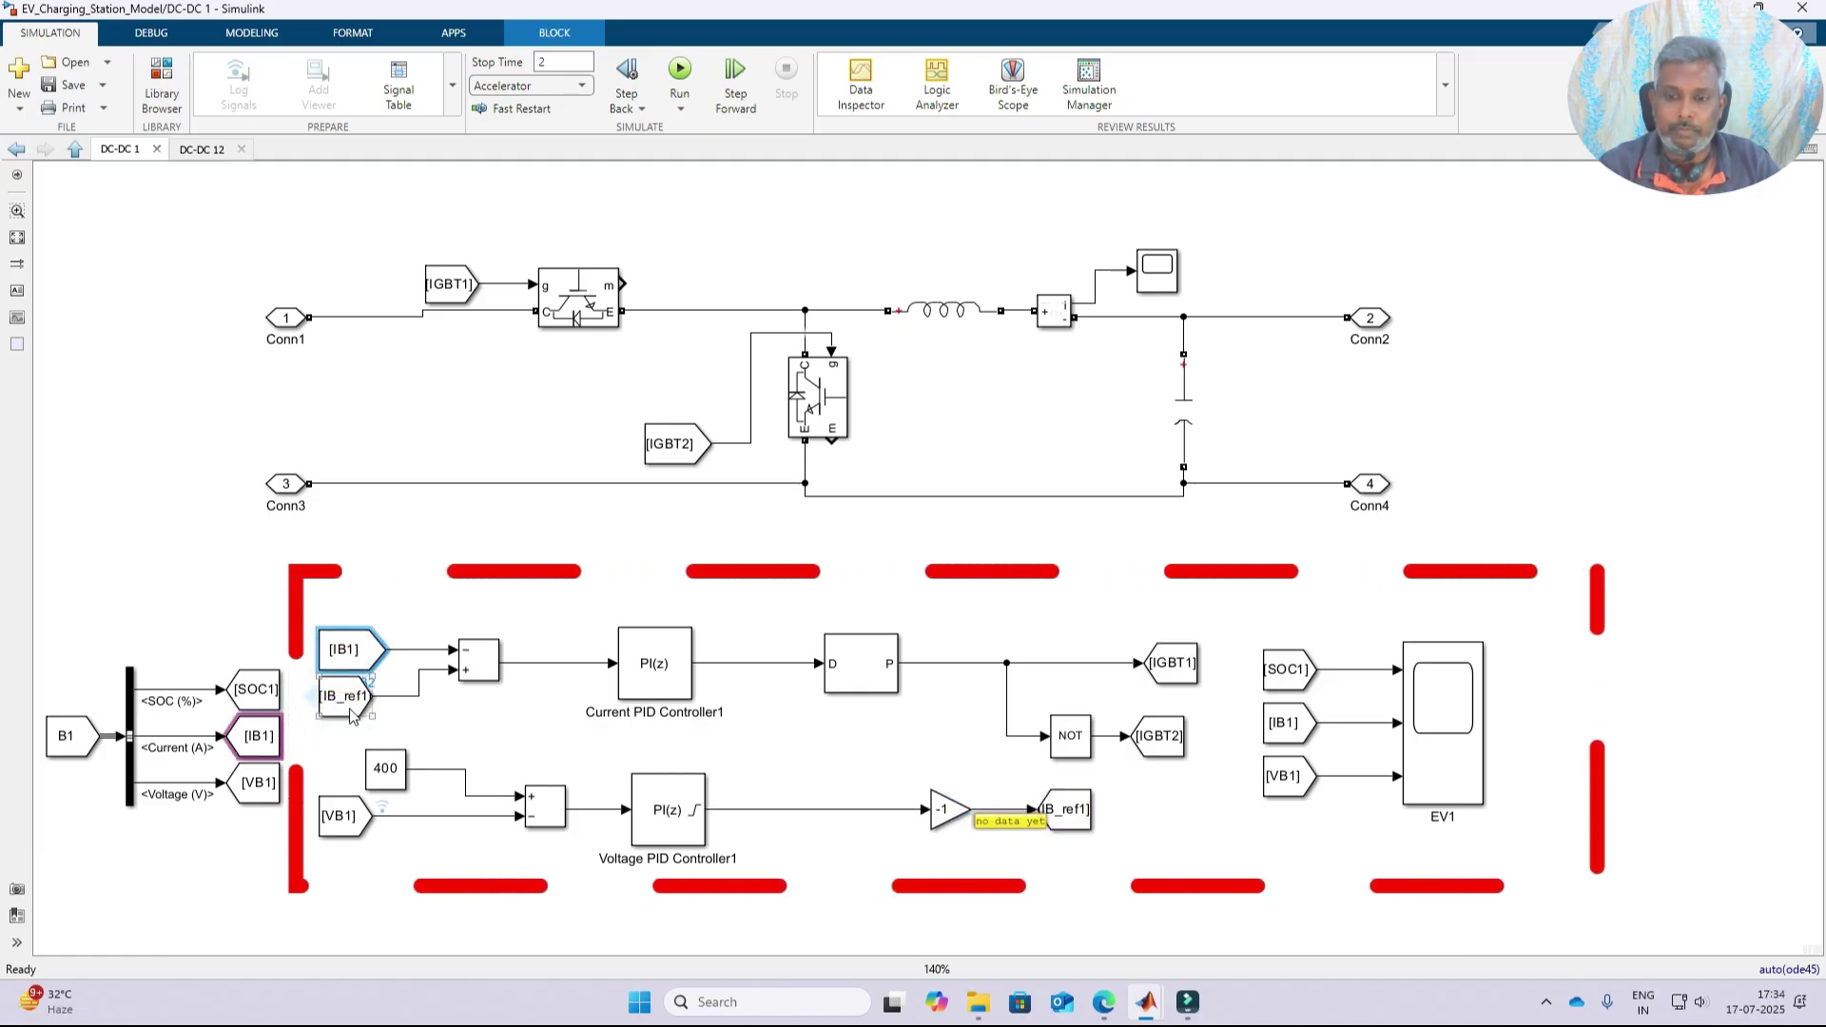
left_click_drag(566, 607, 779, 739)
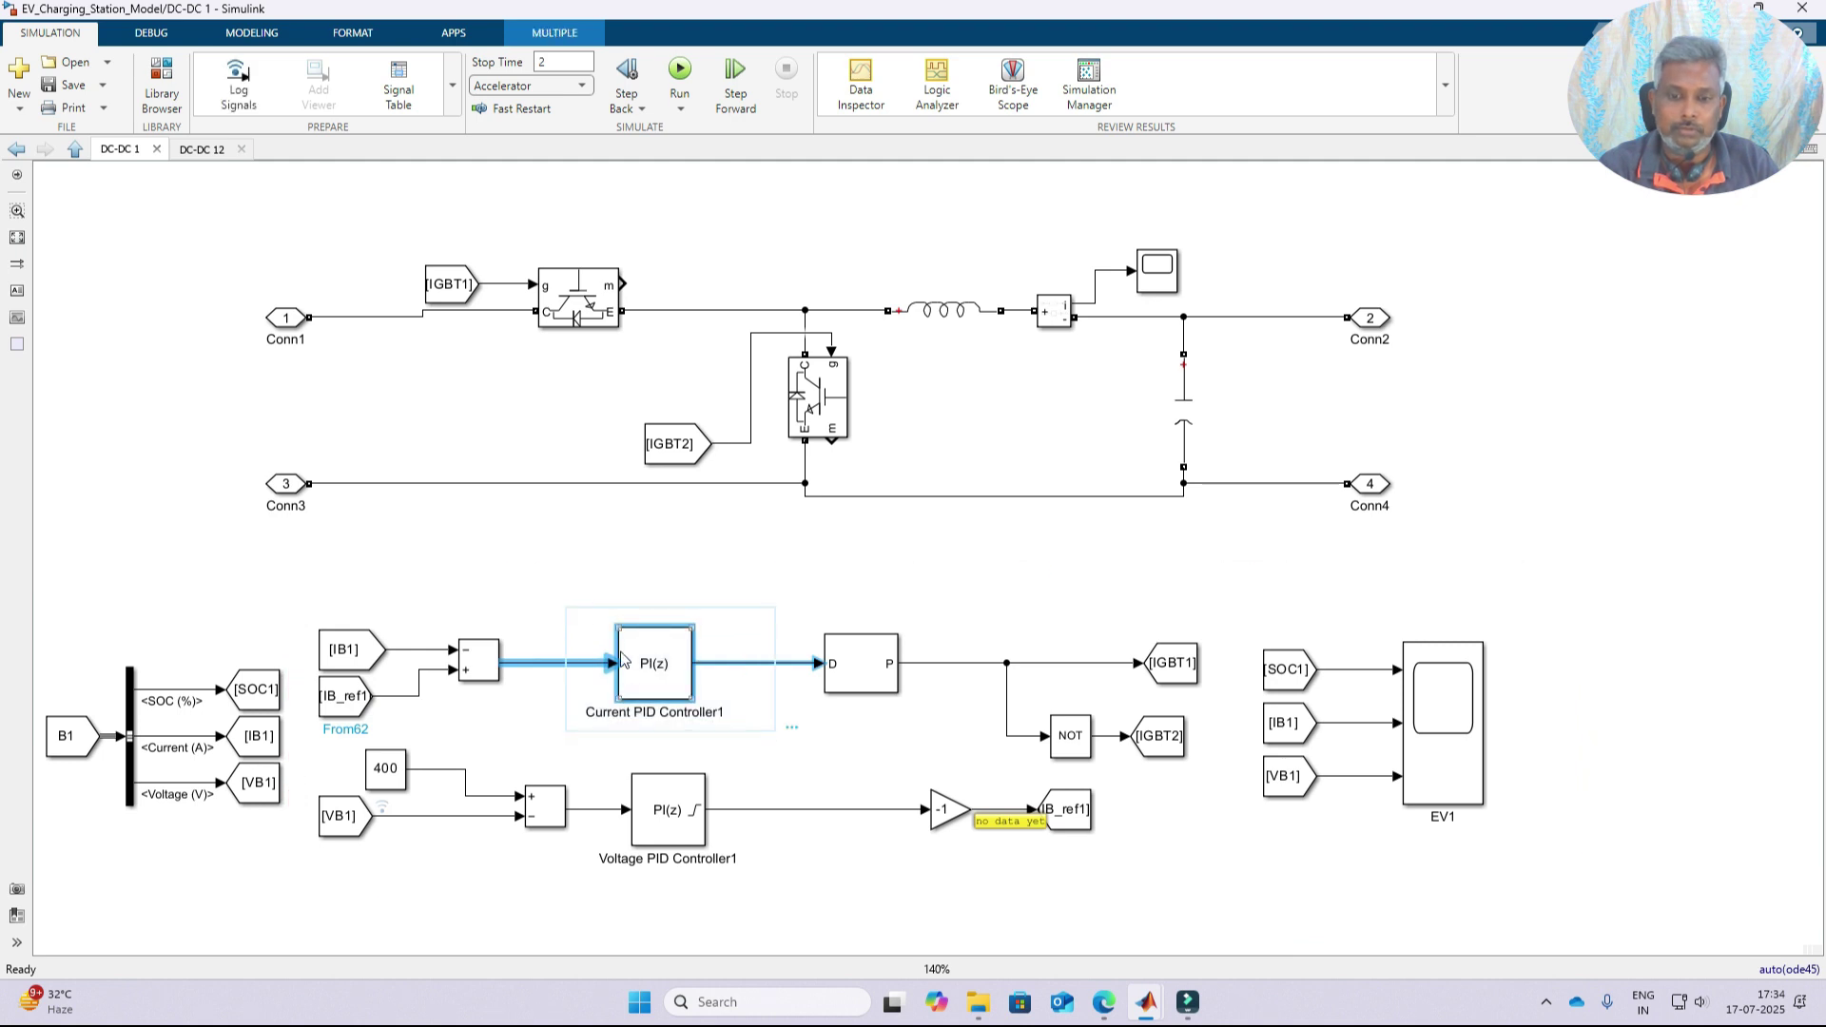
left_click(889, 647)
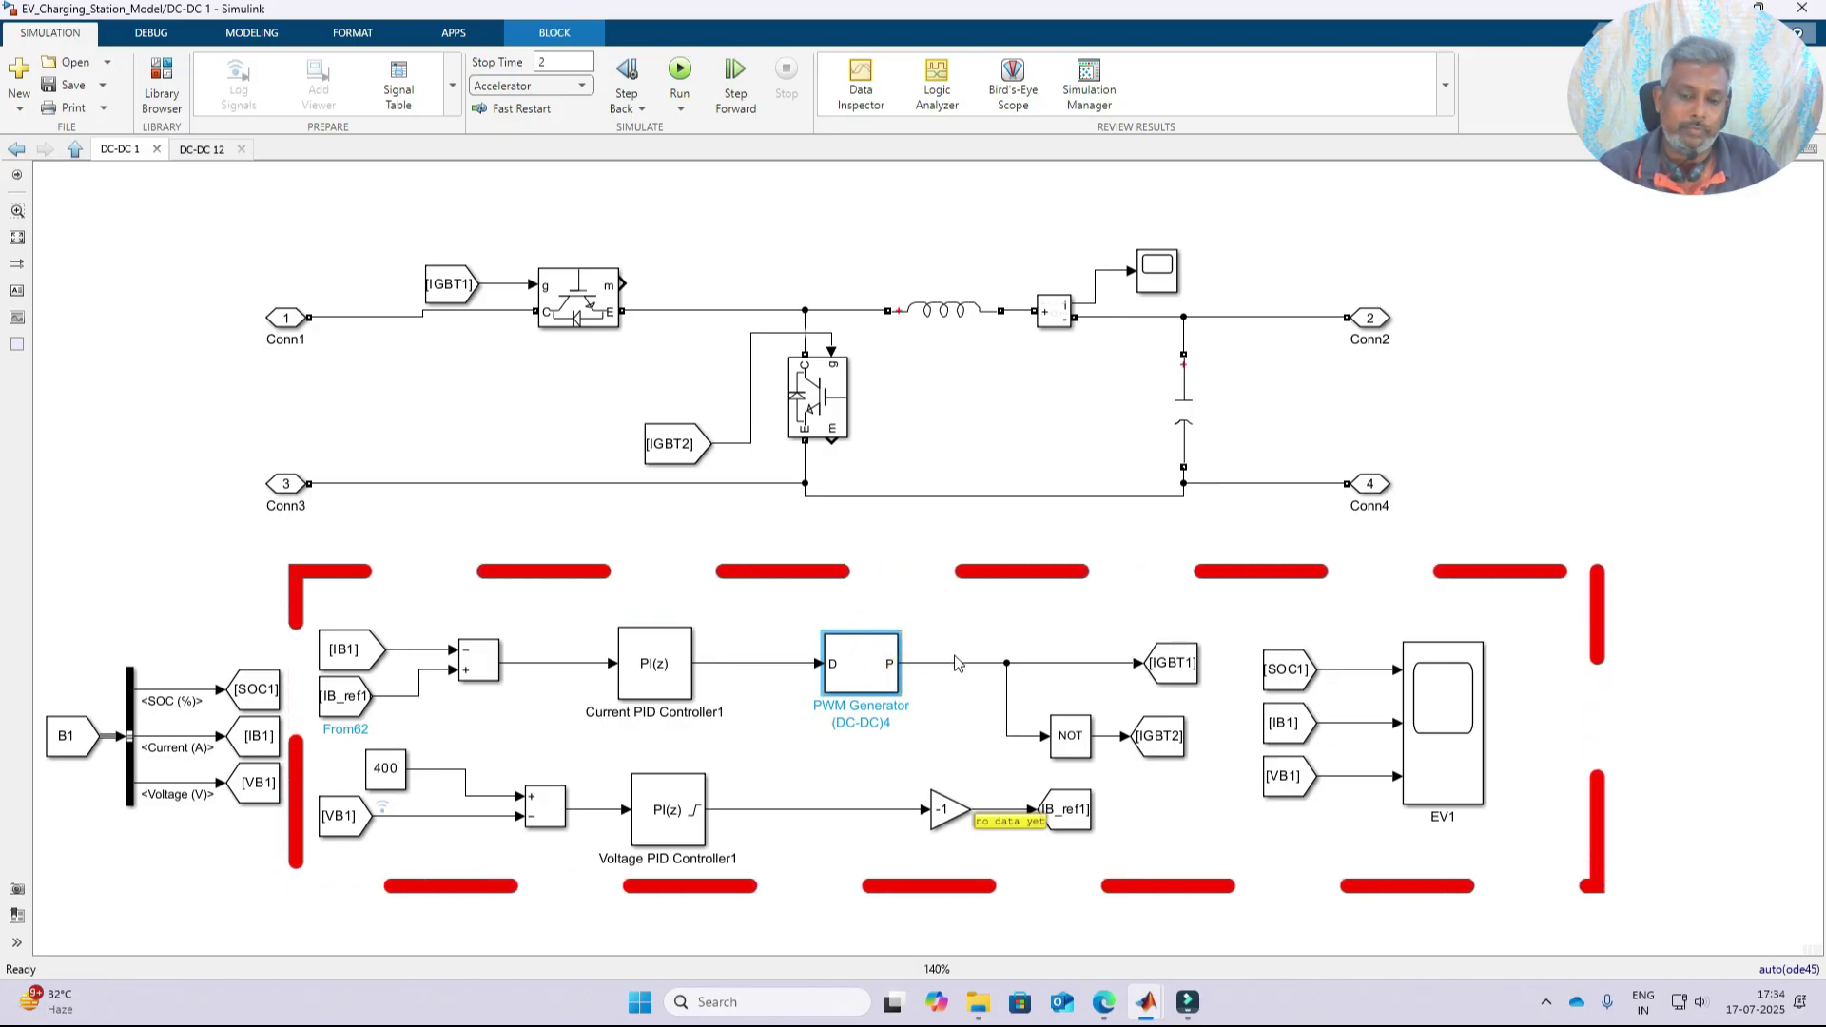
left_click_drag(960, 597, 1196, 775)
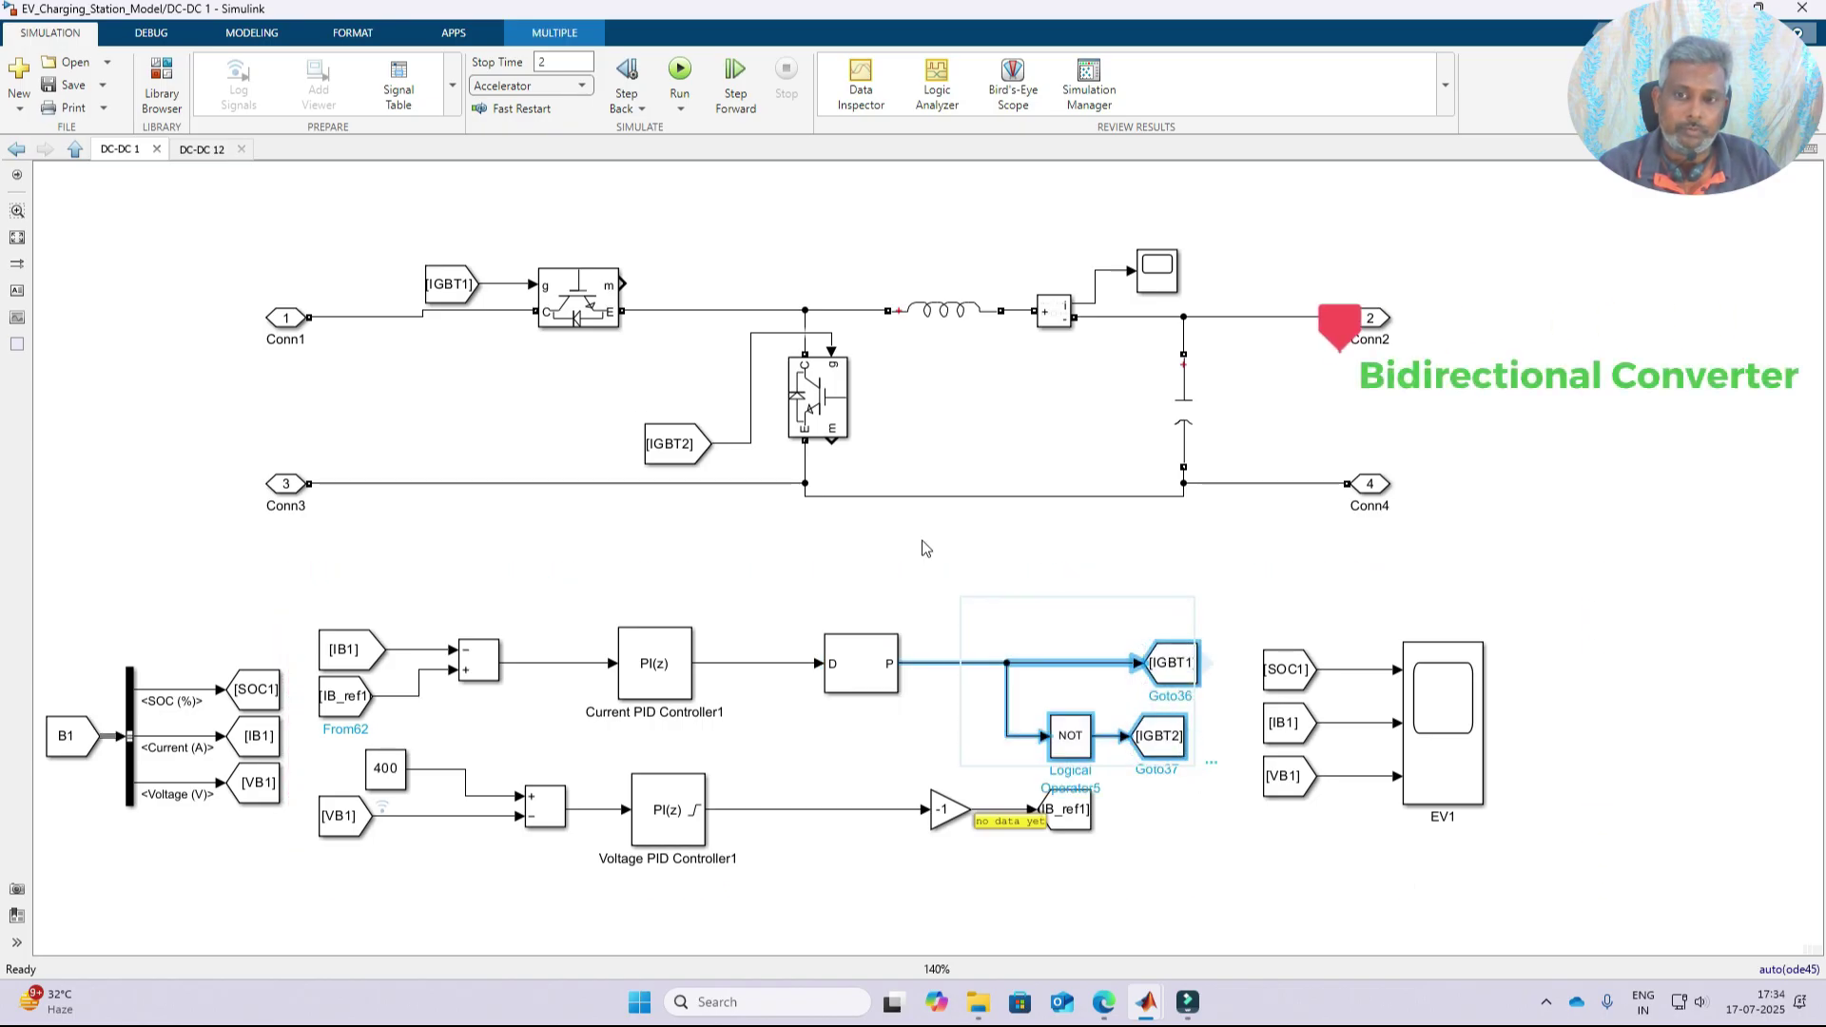
- Trace the IGBT1 and IGBT2 signals to the upper and lower switches, highlight the whole control section and return to the main model
left_click(1042, 519)
left_click(1180, 656)
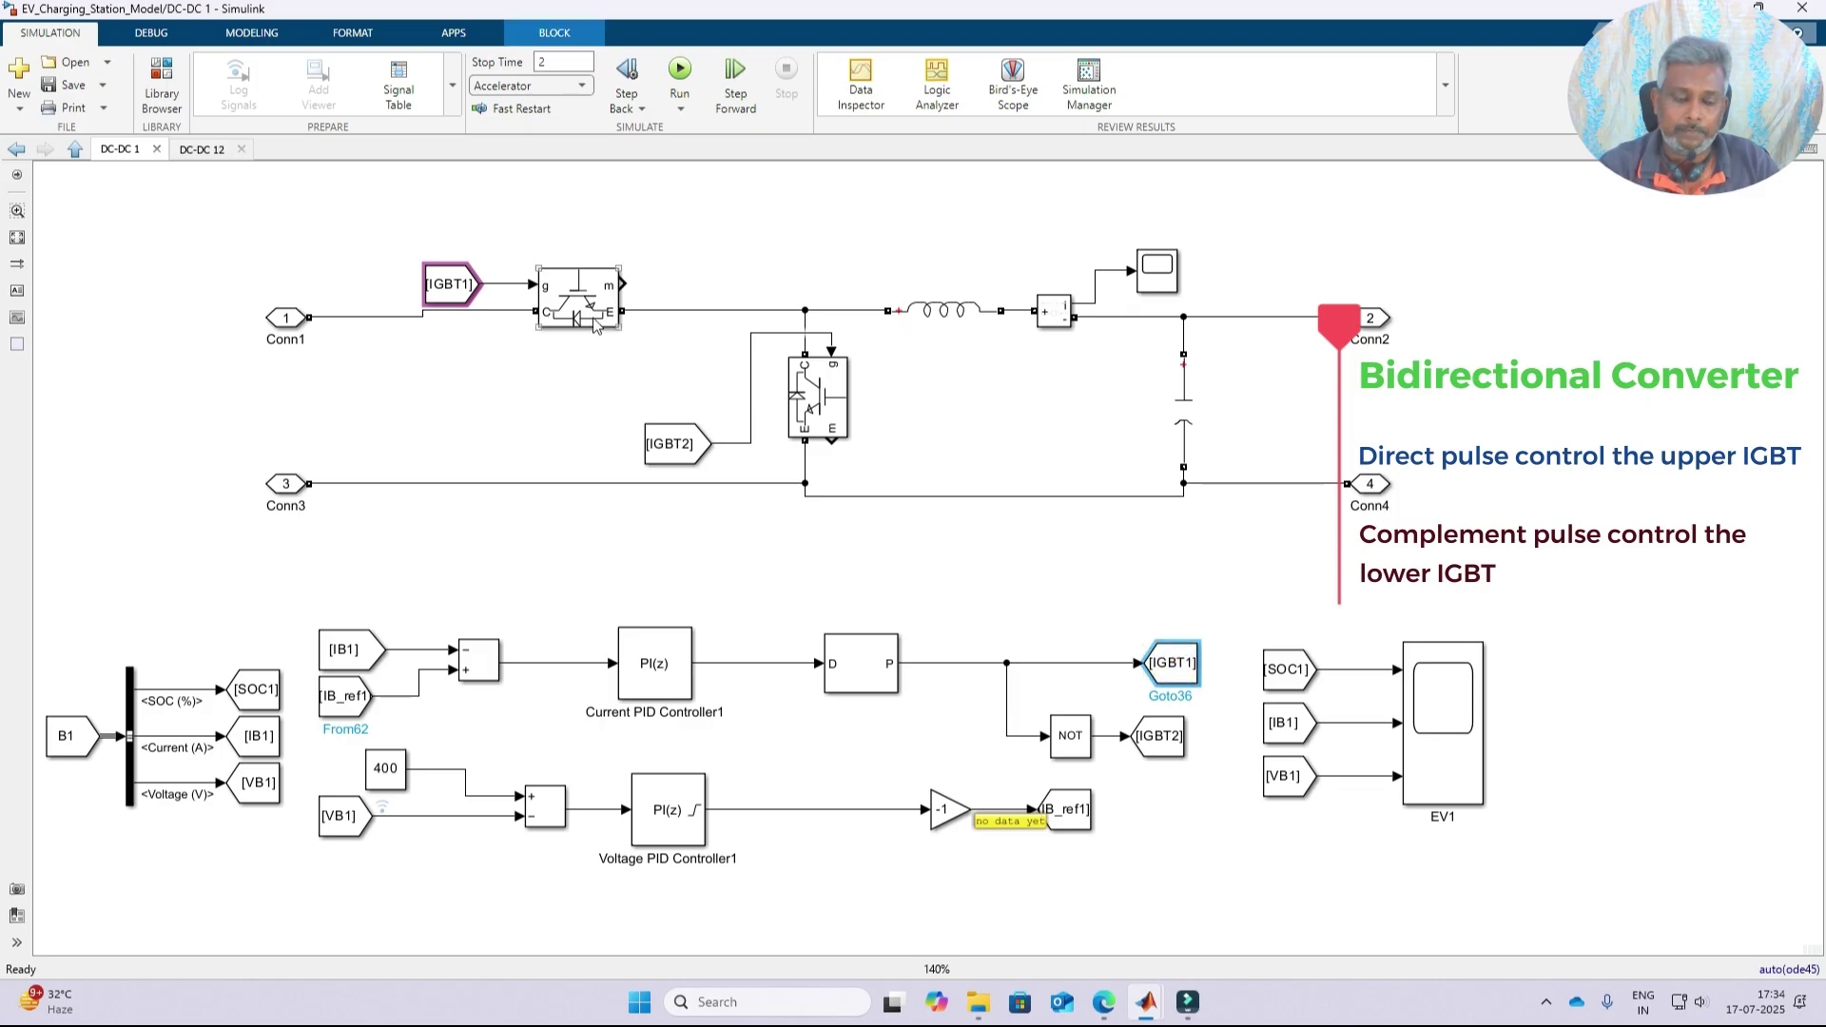
left_click(1159, 737)
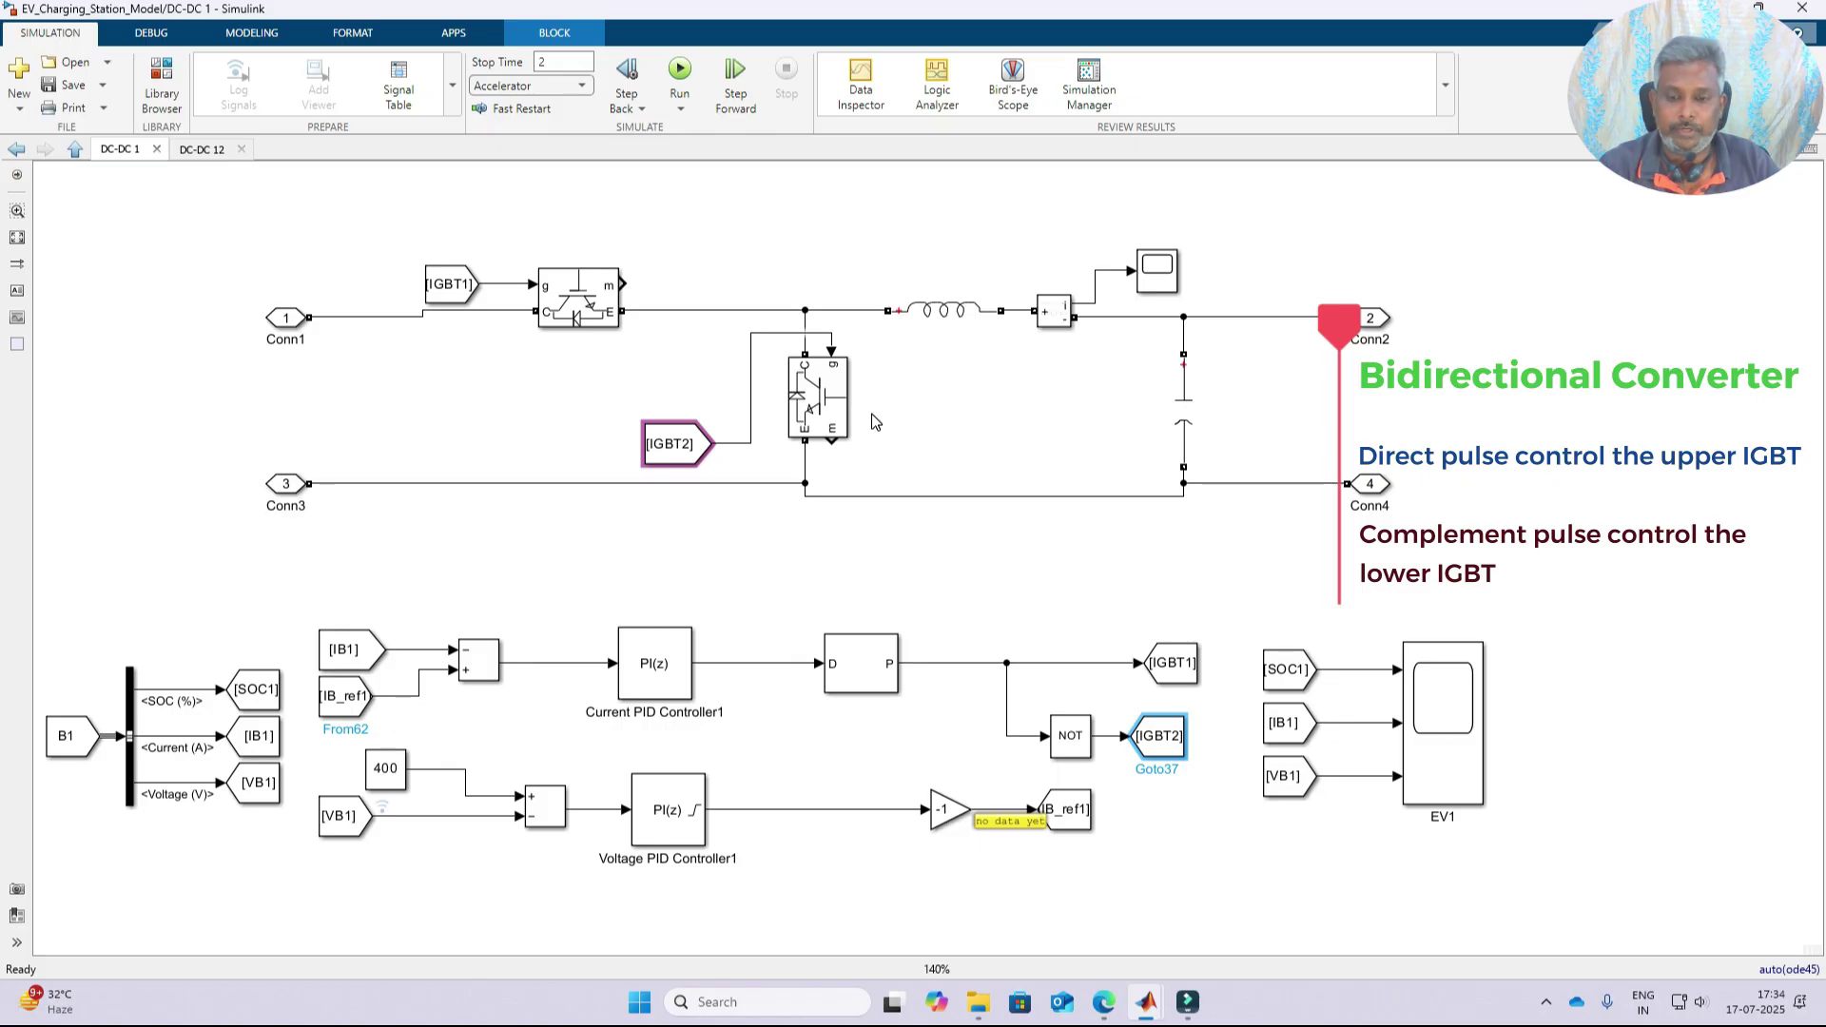
left_click_drag(329, 582, 1160, 868)
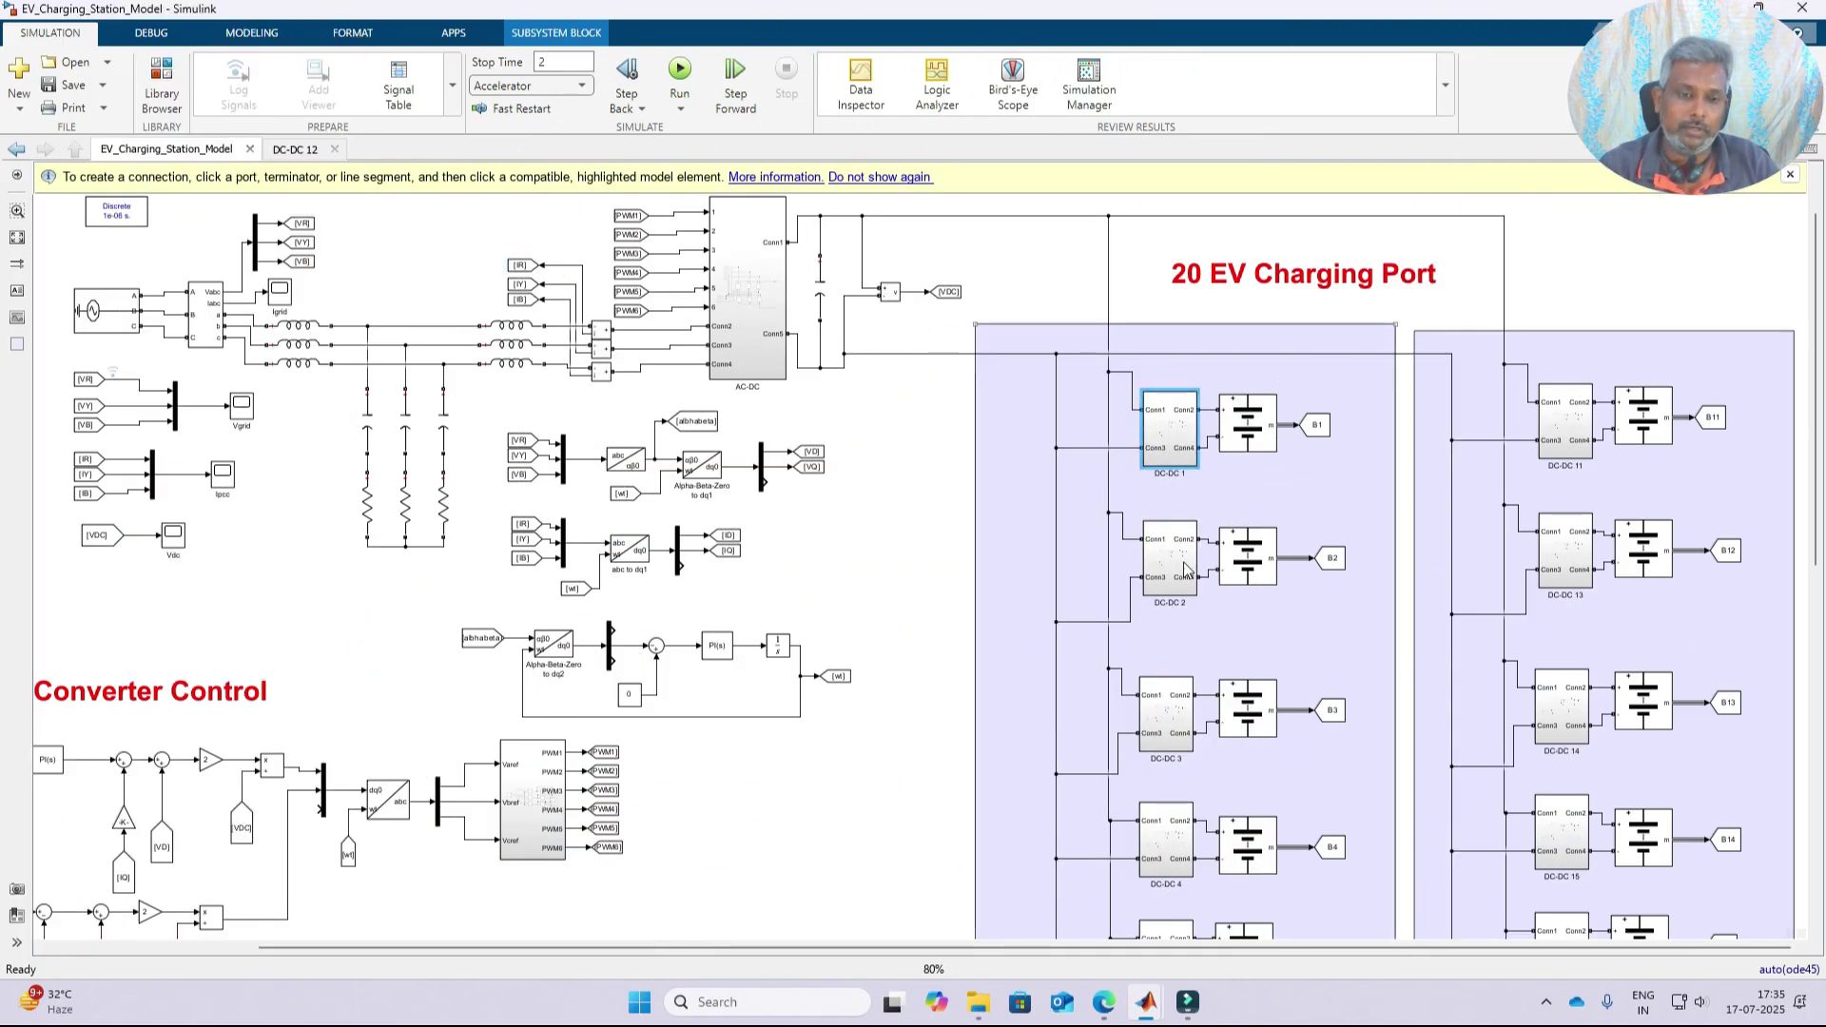
- Inspect the inside of the DC-DC 2, DC-DC 3 and DC-DC 5 subsystems in turn, returning to the main model after each
double_click(1184, 569)
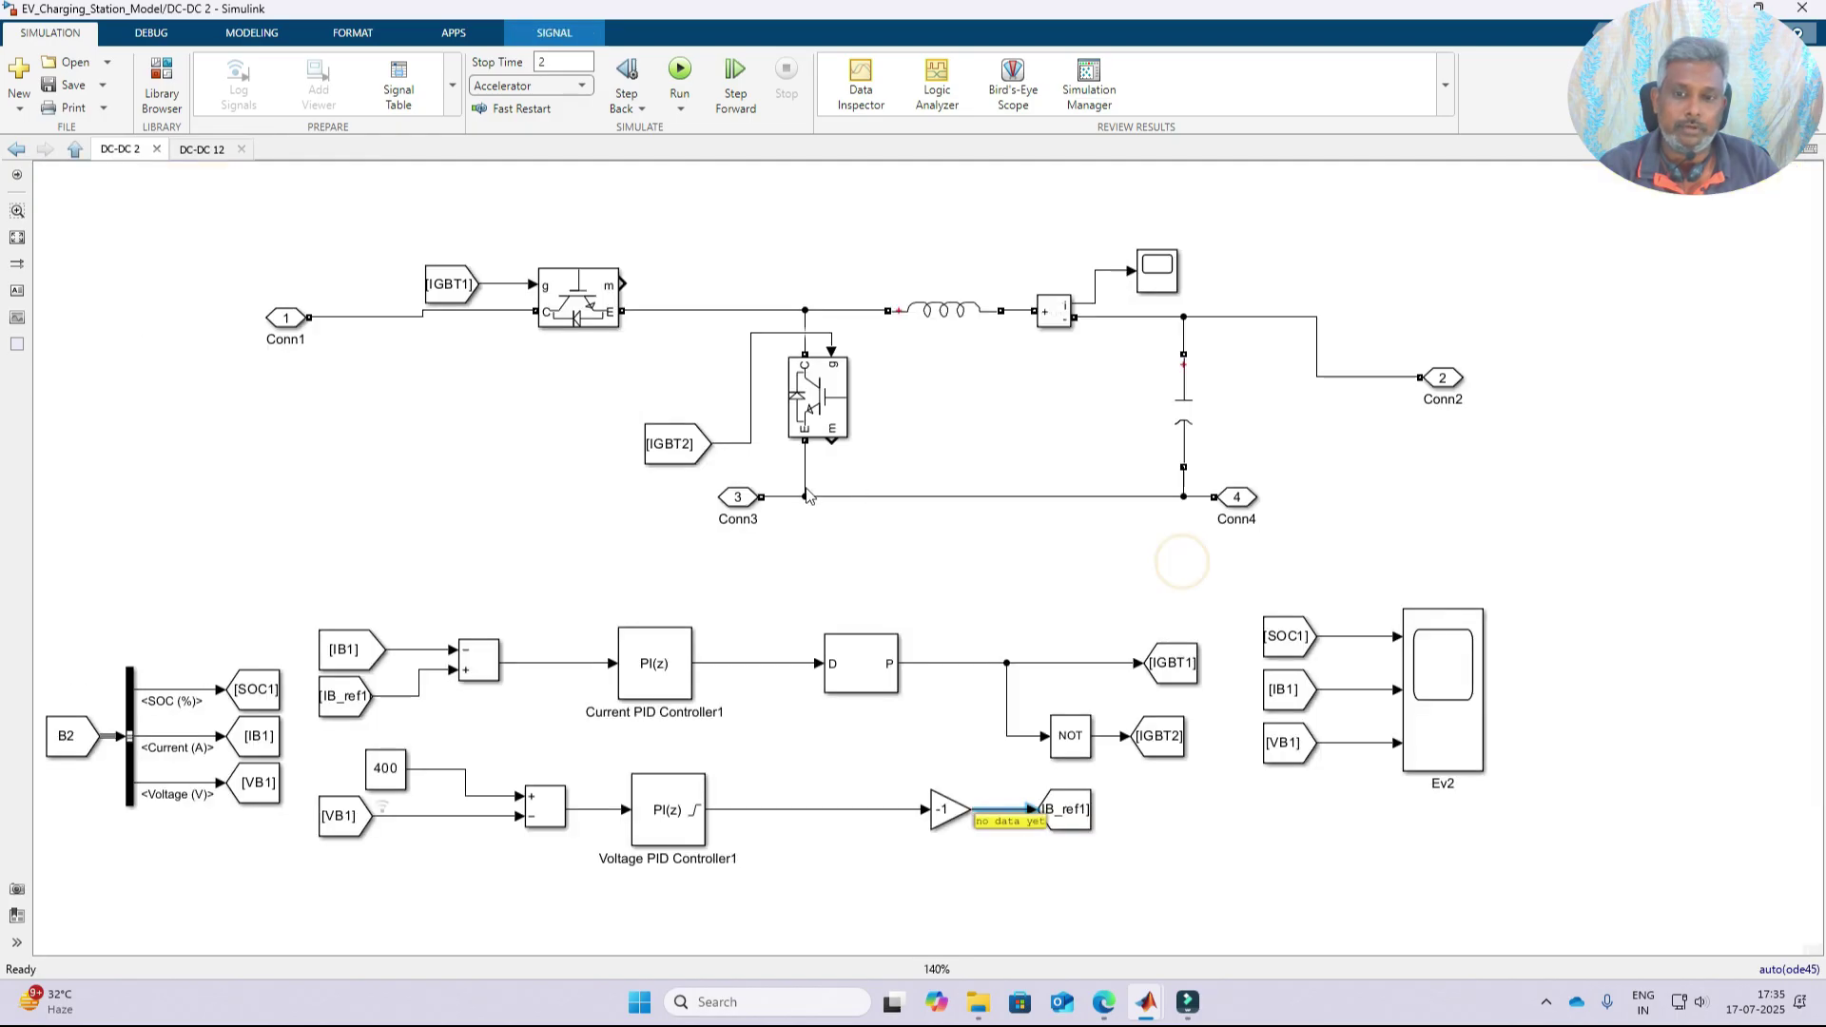
left_click(76, 150)
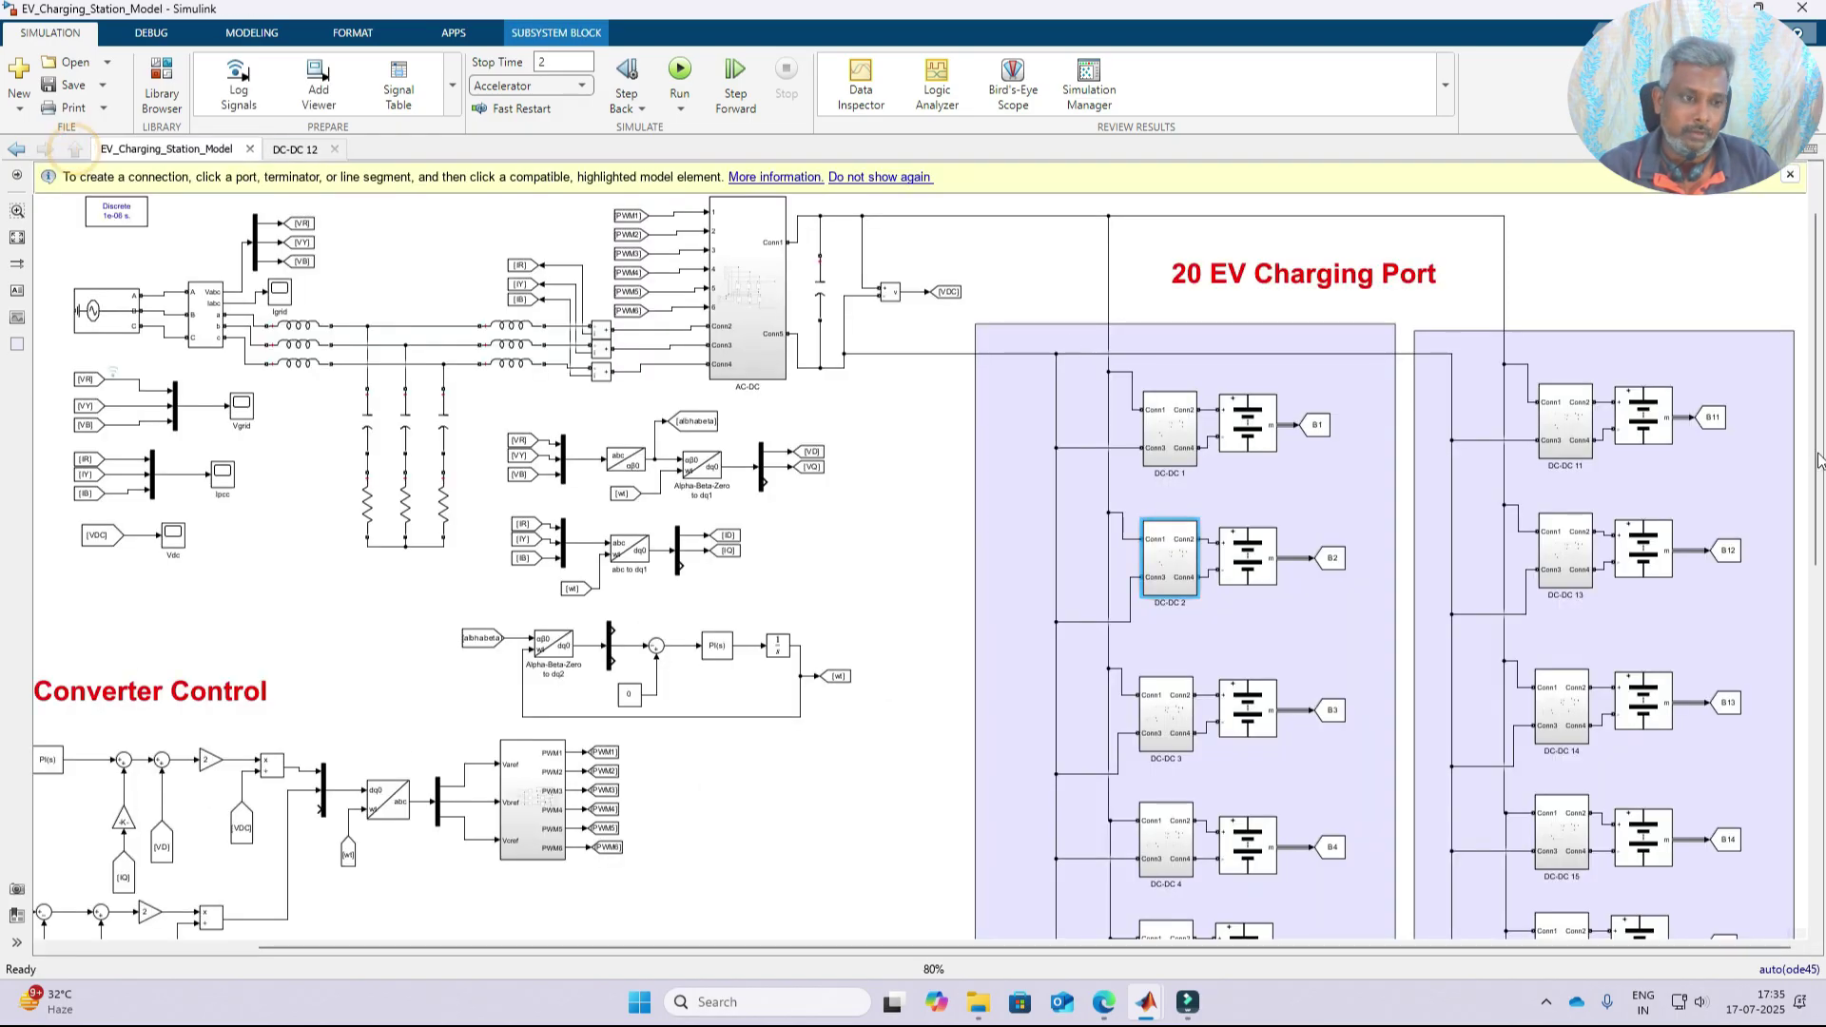
scroll(1811, 395, "down", 1)
double_click(1165, 531)
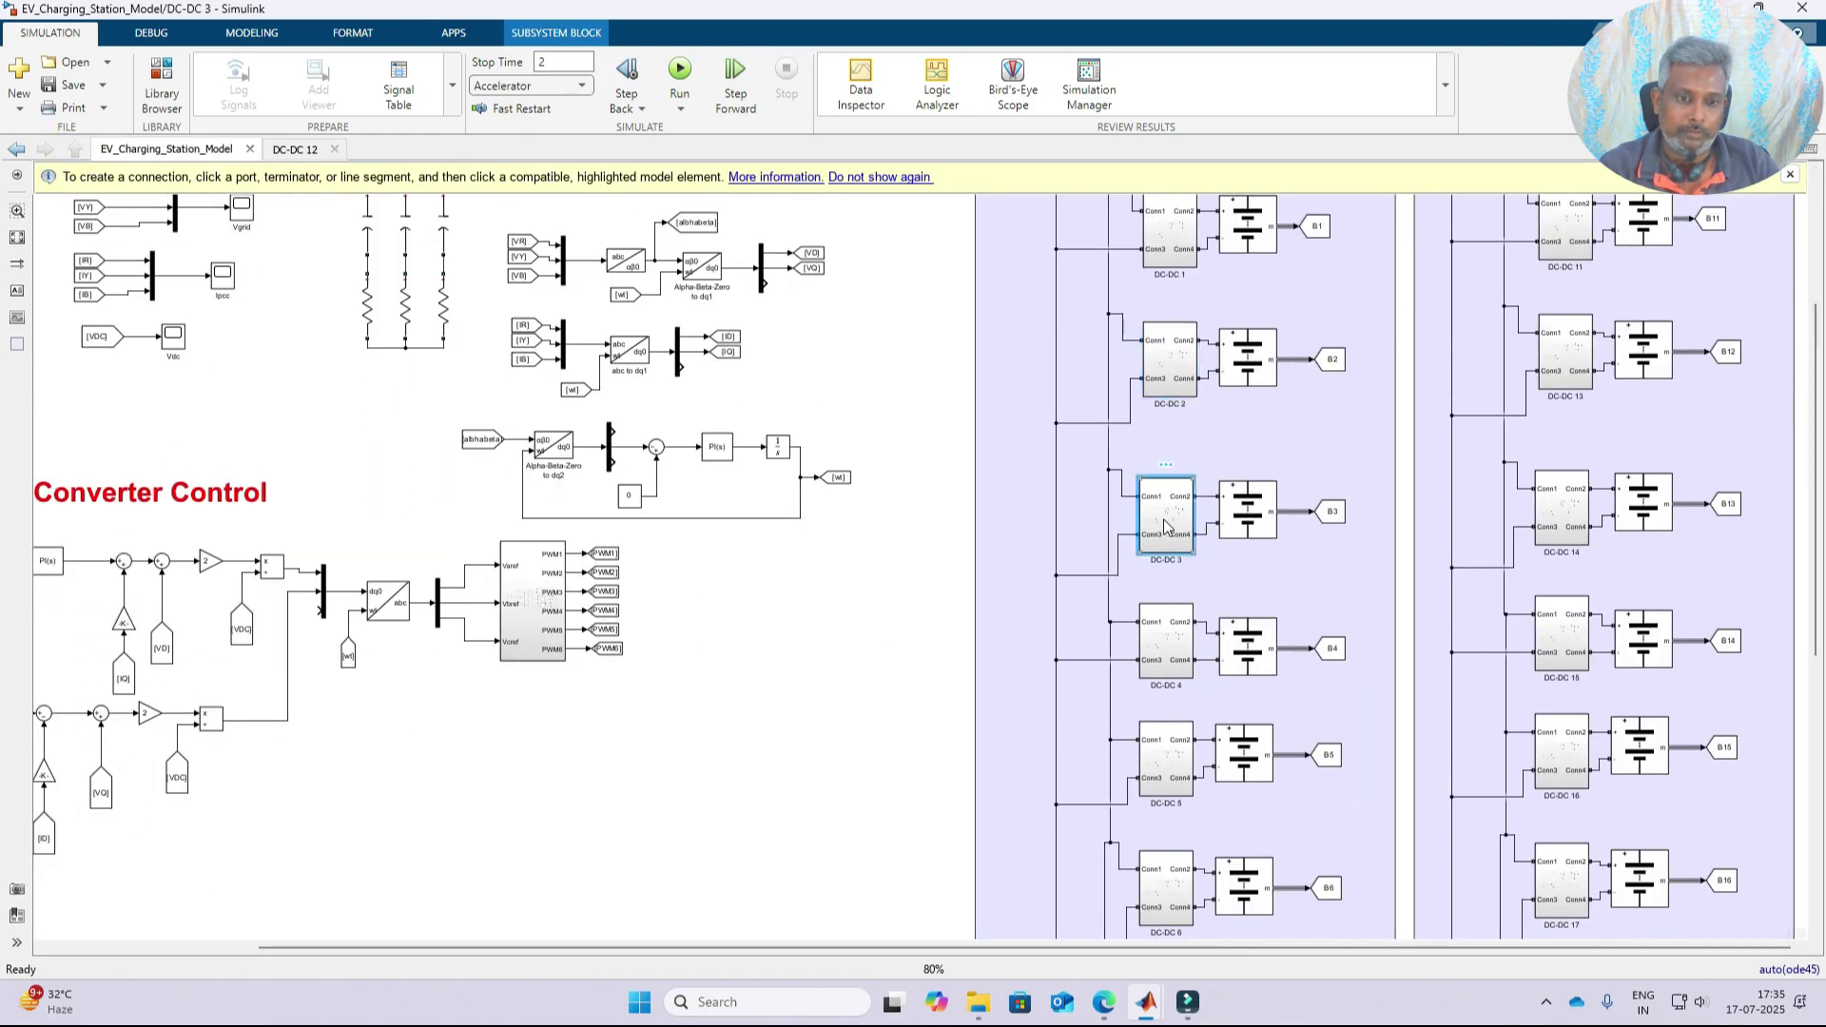
left_click(74, 149)
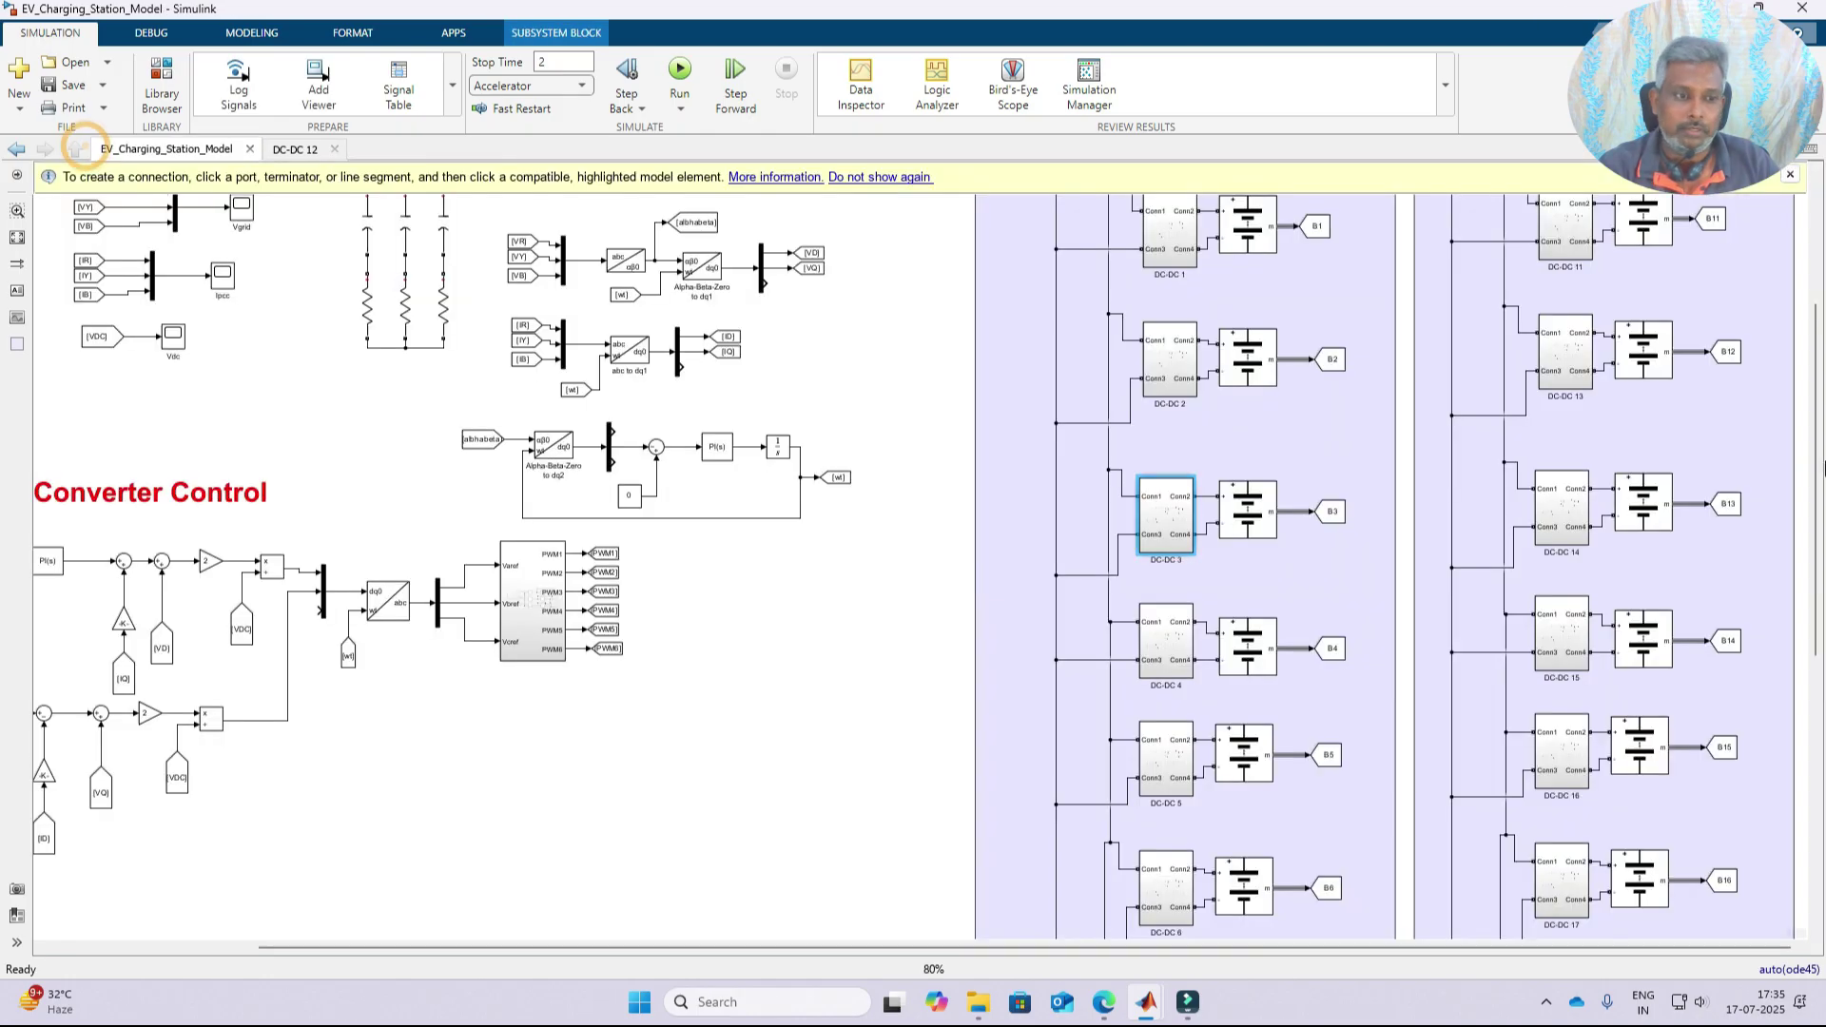
scroll(1333, 409, "down", 5)
double_click(1172, 326)
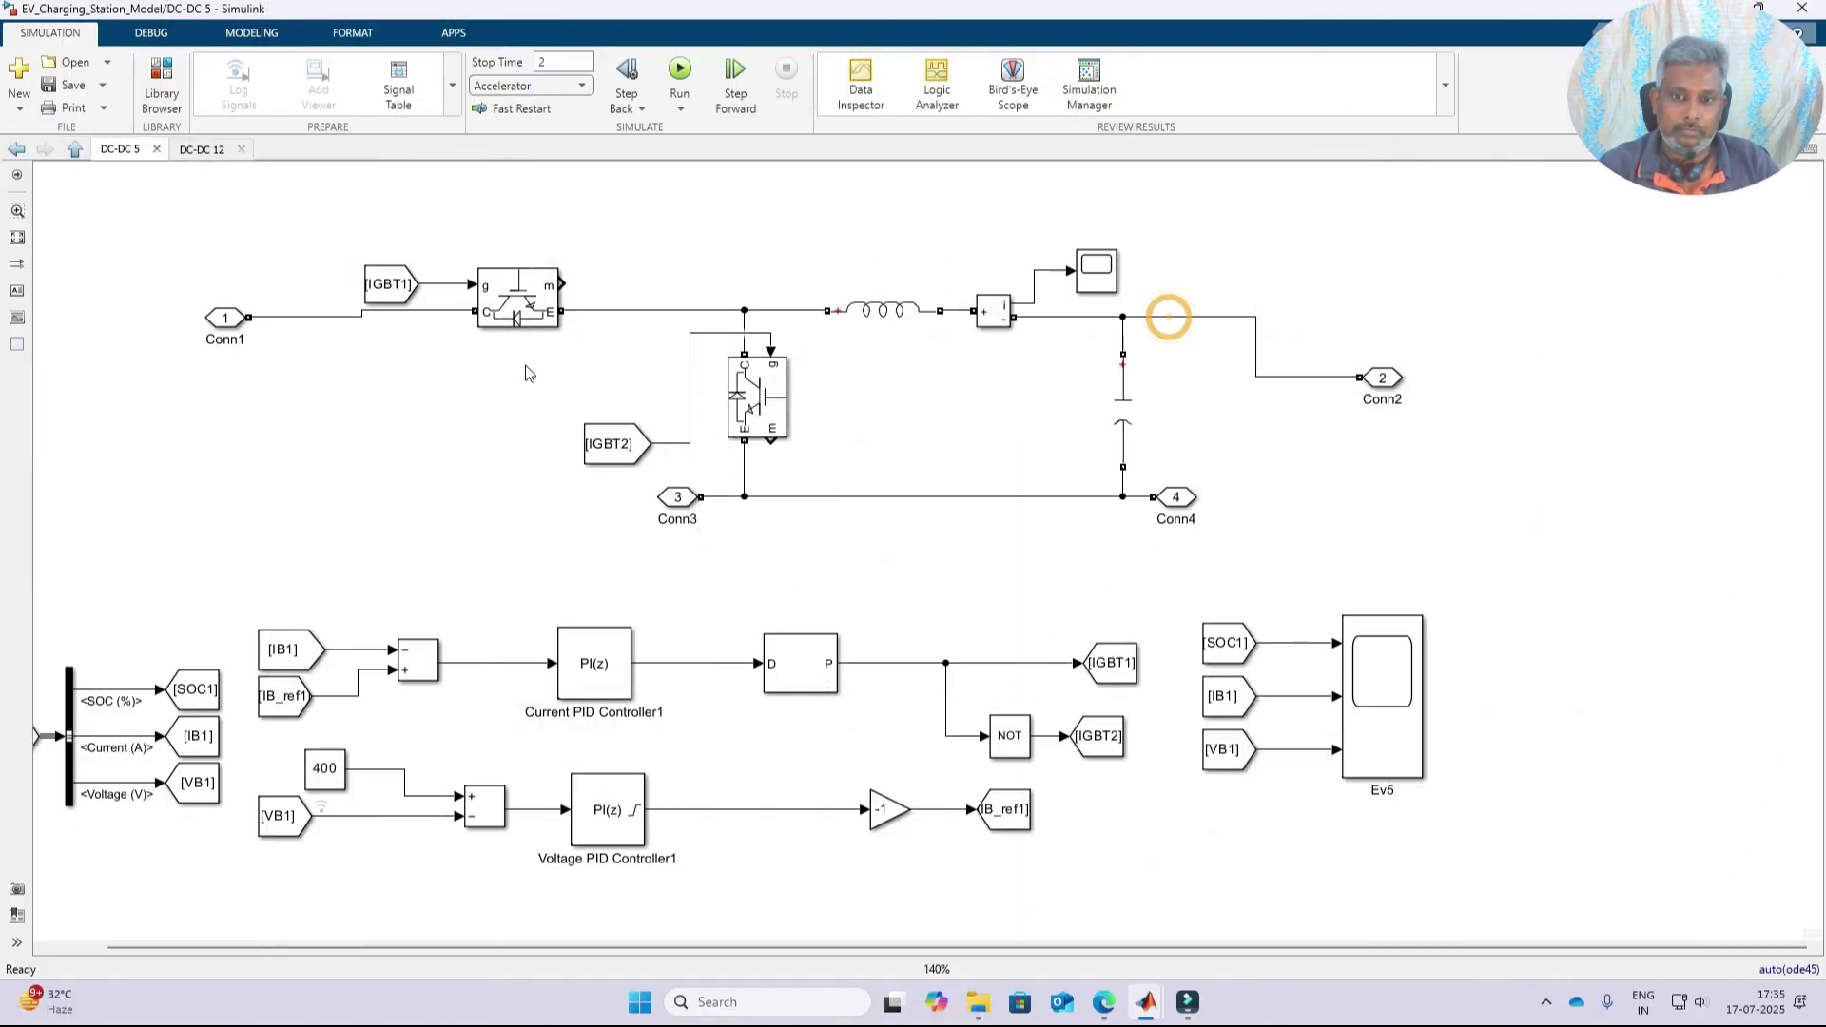
left_click(75, 150)
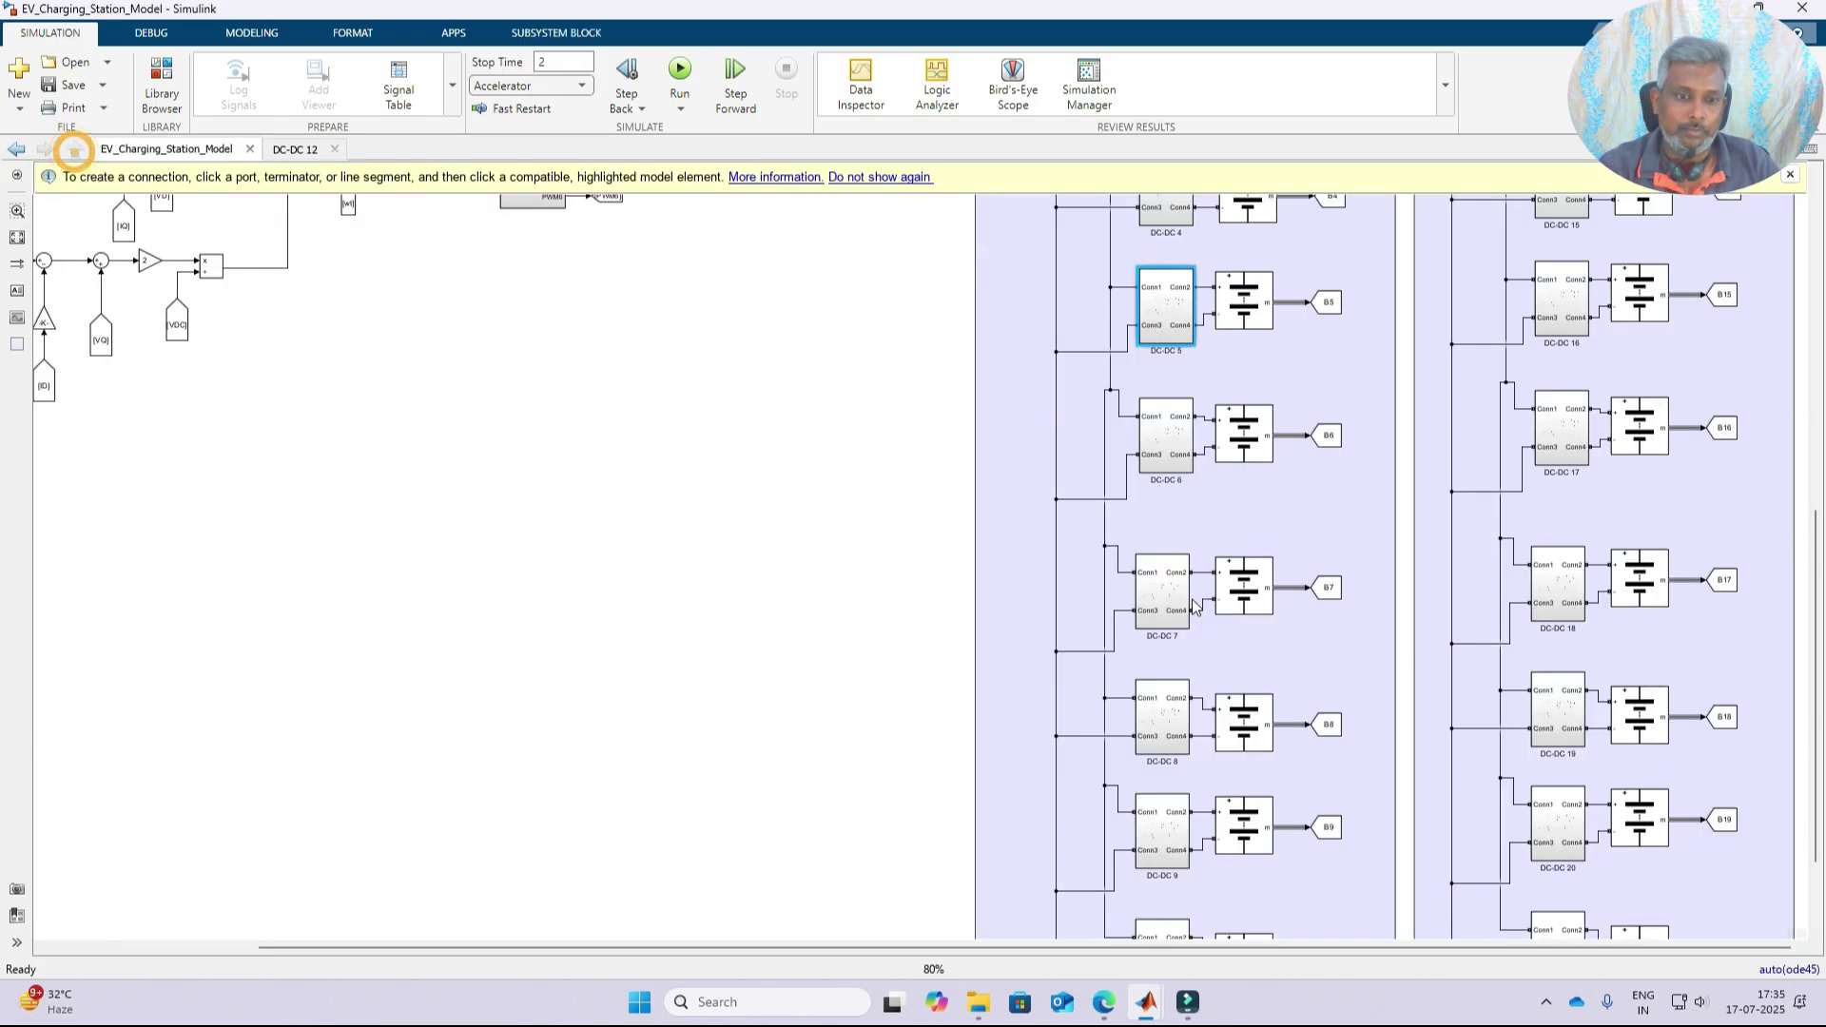
- Check the battery parameters of charging ports B1 to B4, noting nominal voltage, rated capacity and initial state-of-charge
left_click_drag(1816, 577, 1819, 285)
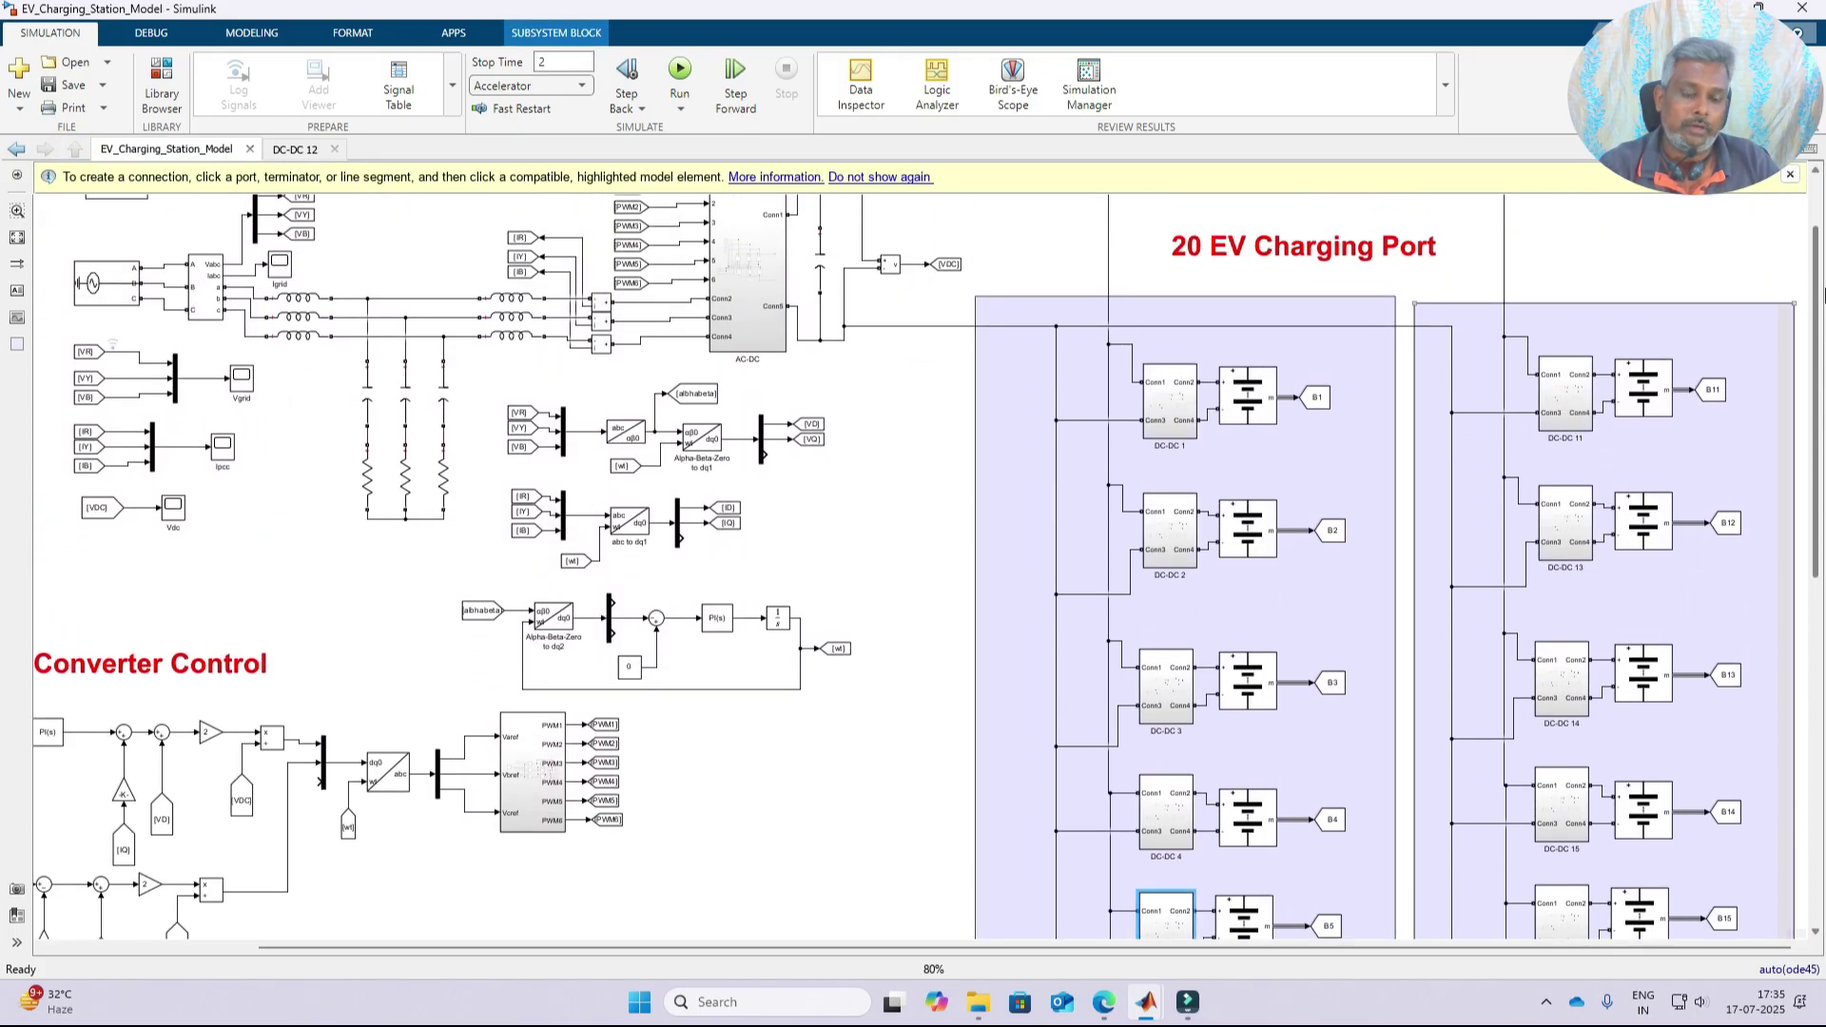
double_click(1234, 404)
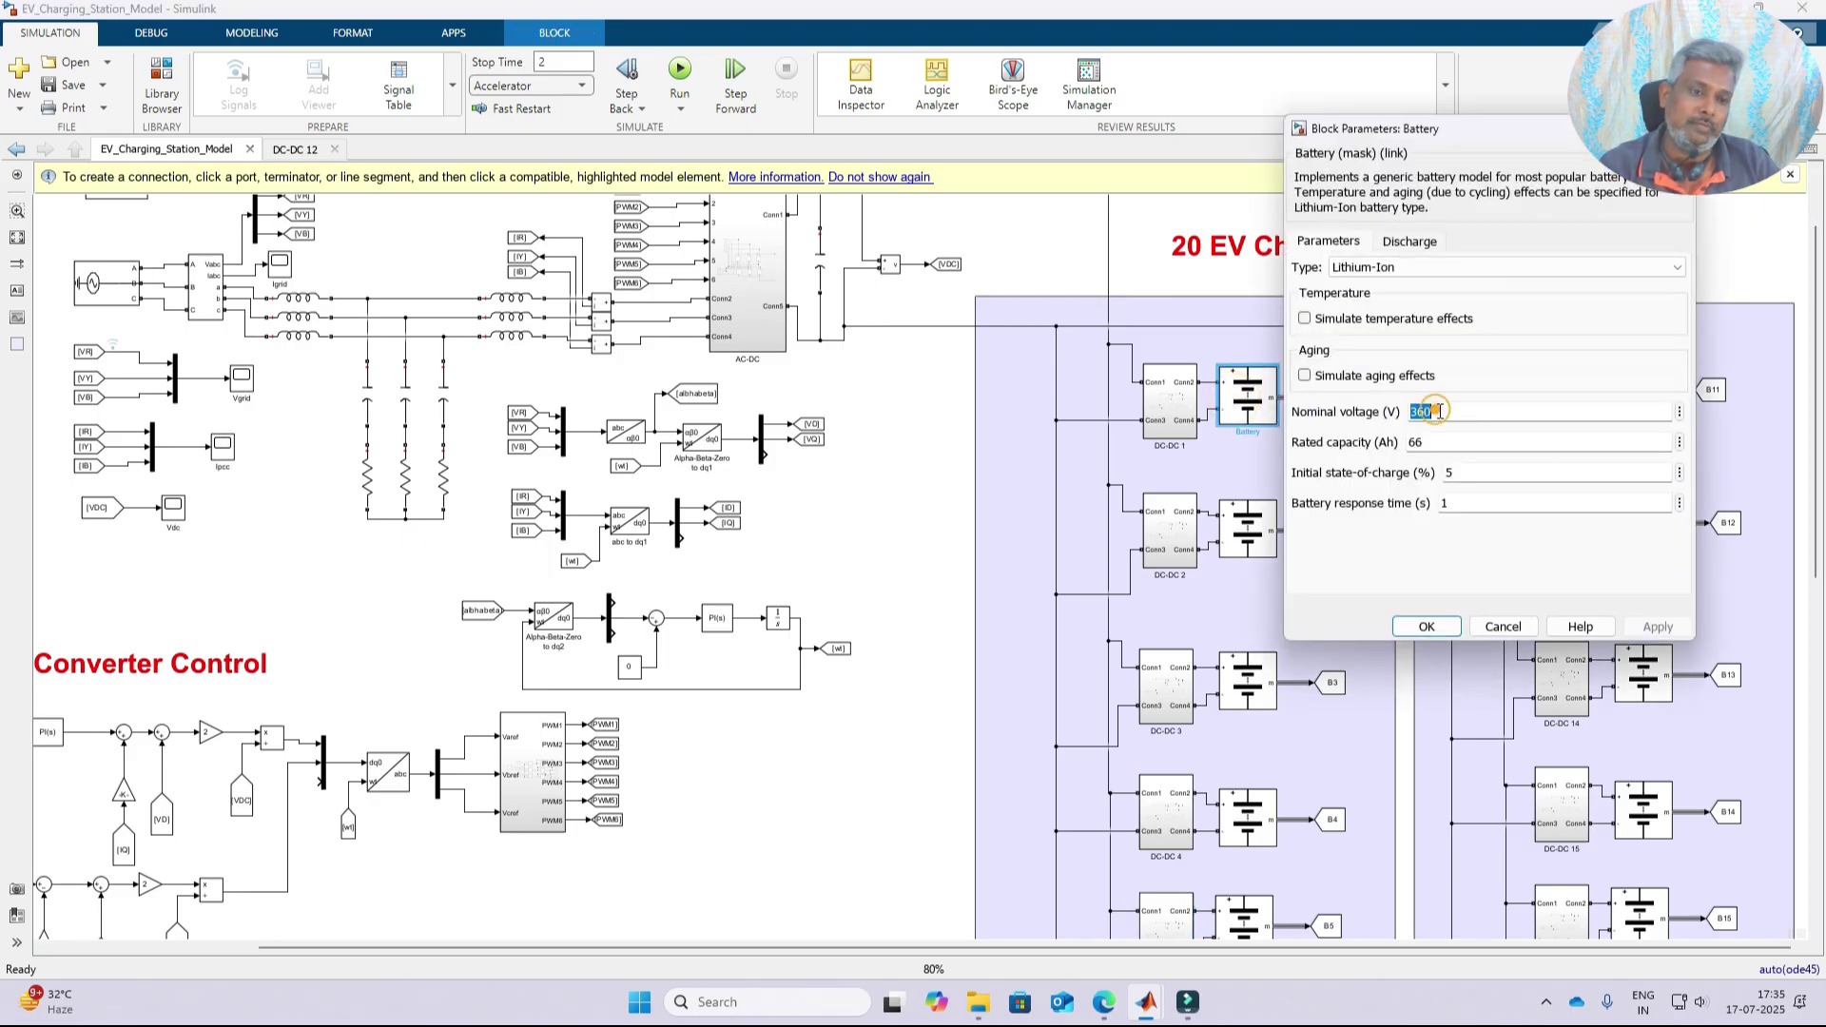
left_click(1426, 627)
double_click(1246, 528)
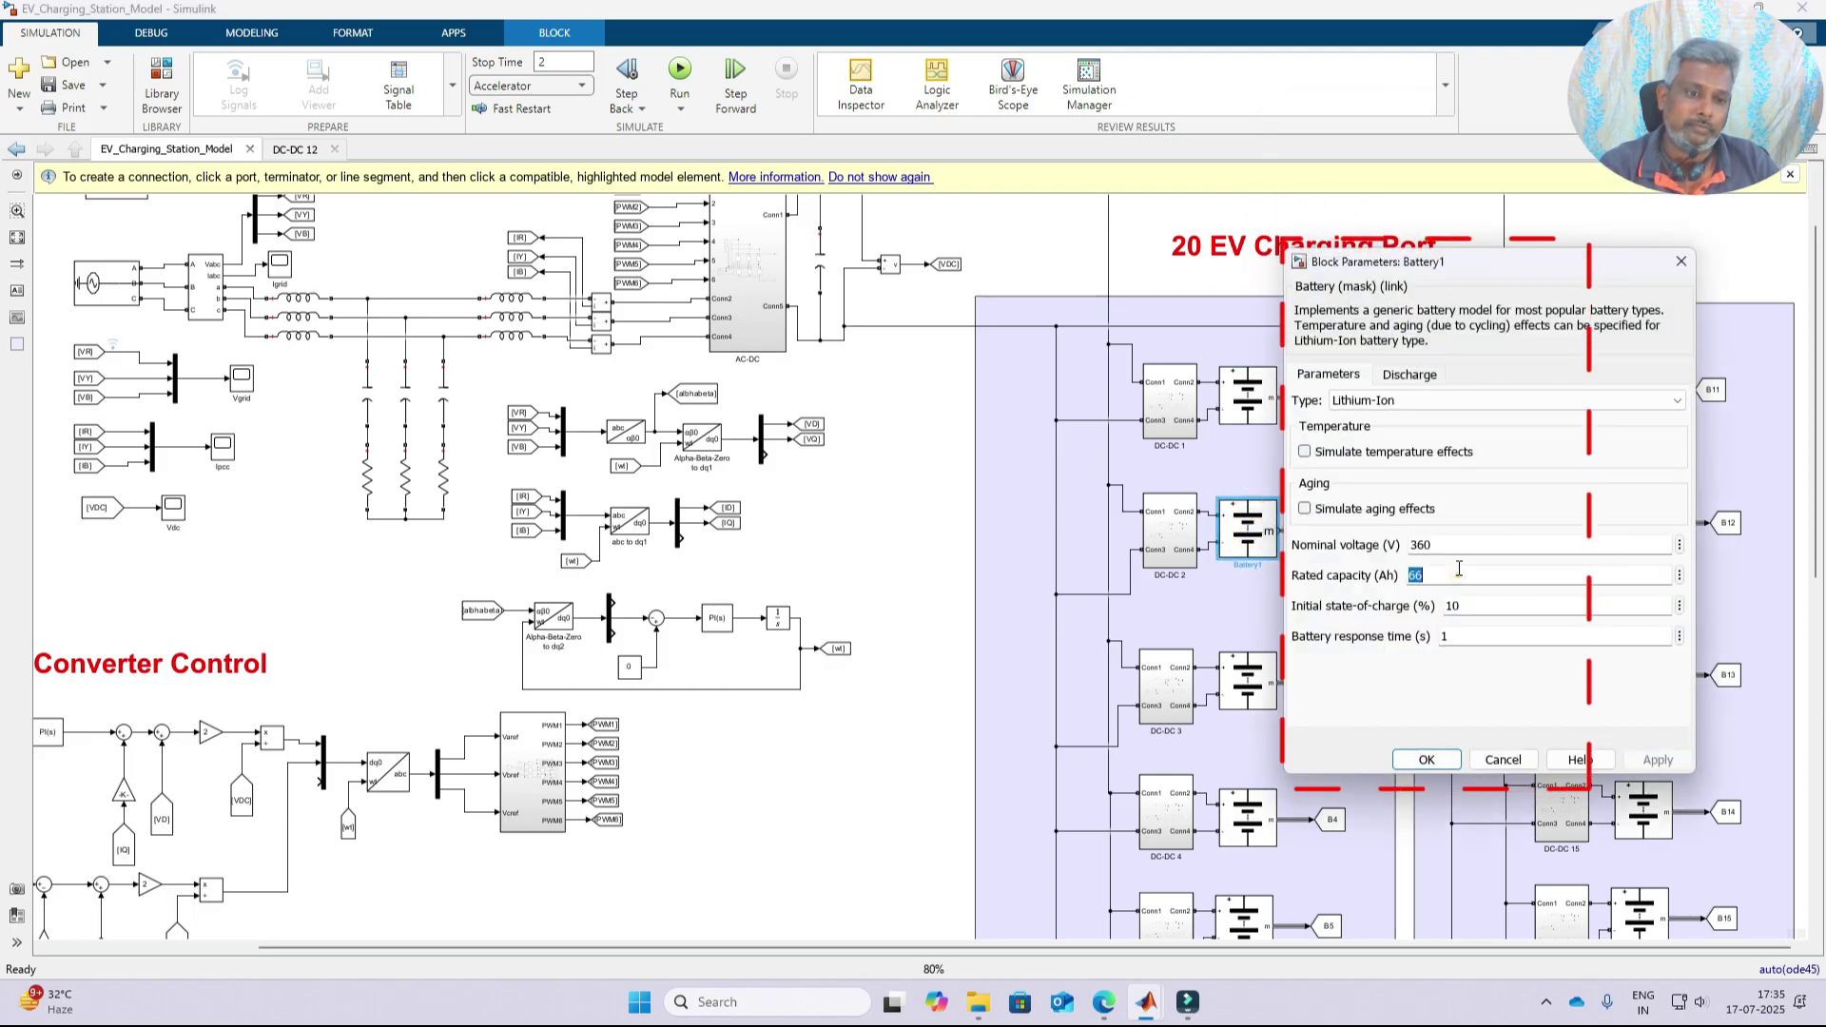
left_click(1431, 753)
double_click(1247, 680)
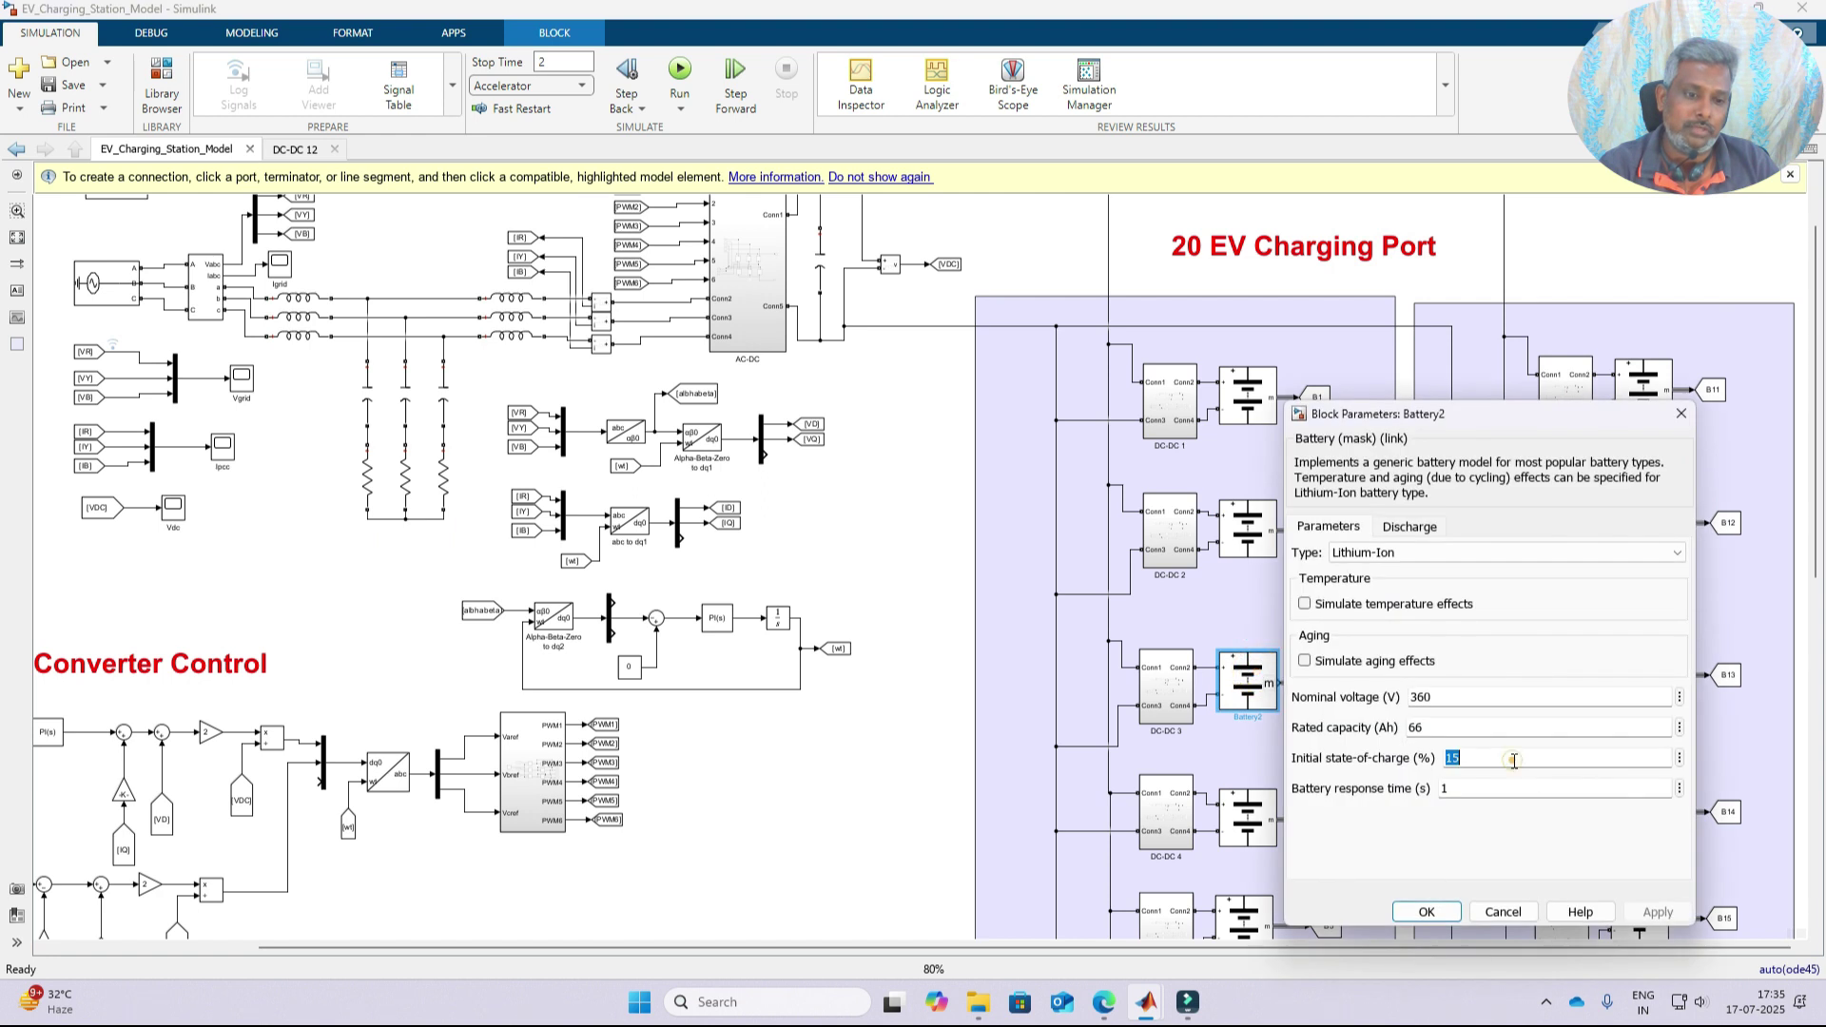
left_click(1426, 910)
left_click_drag(1816, 471, 1818, 568)
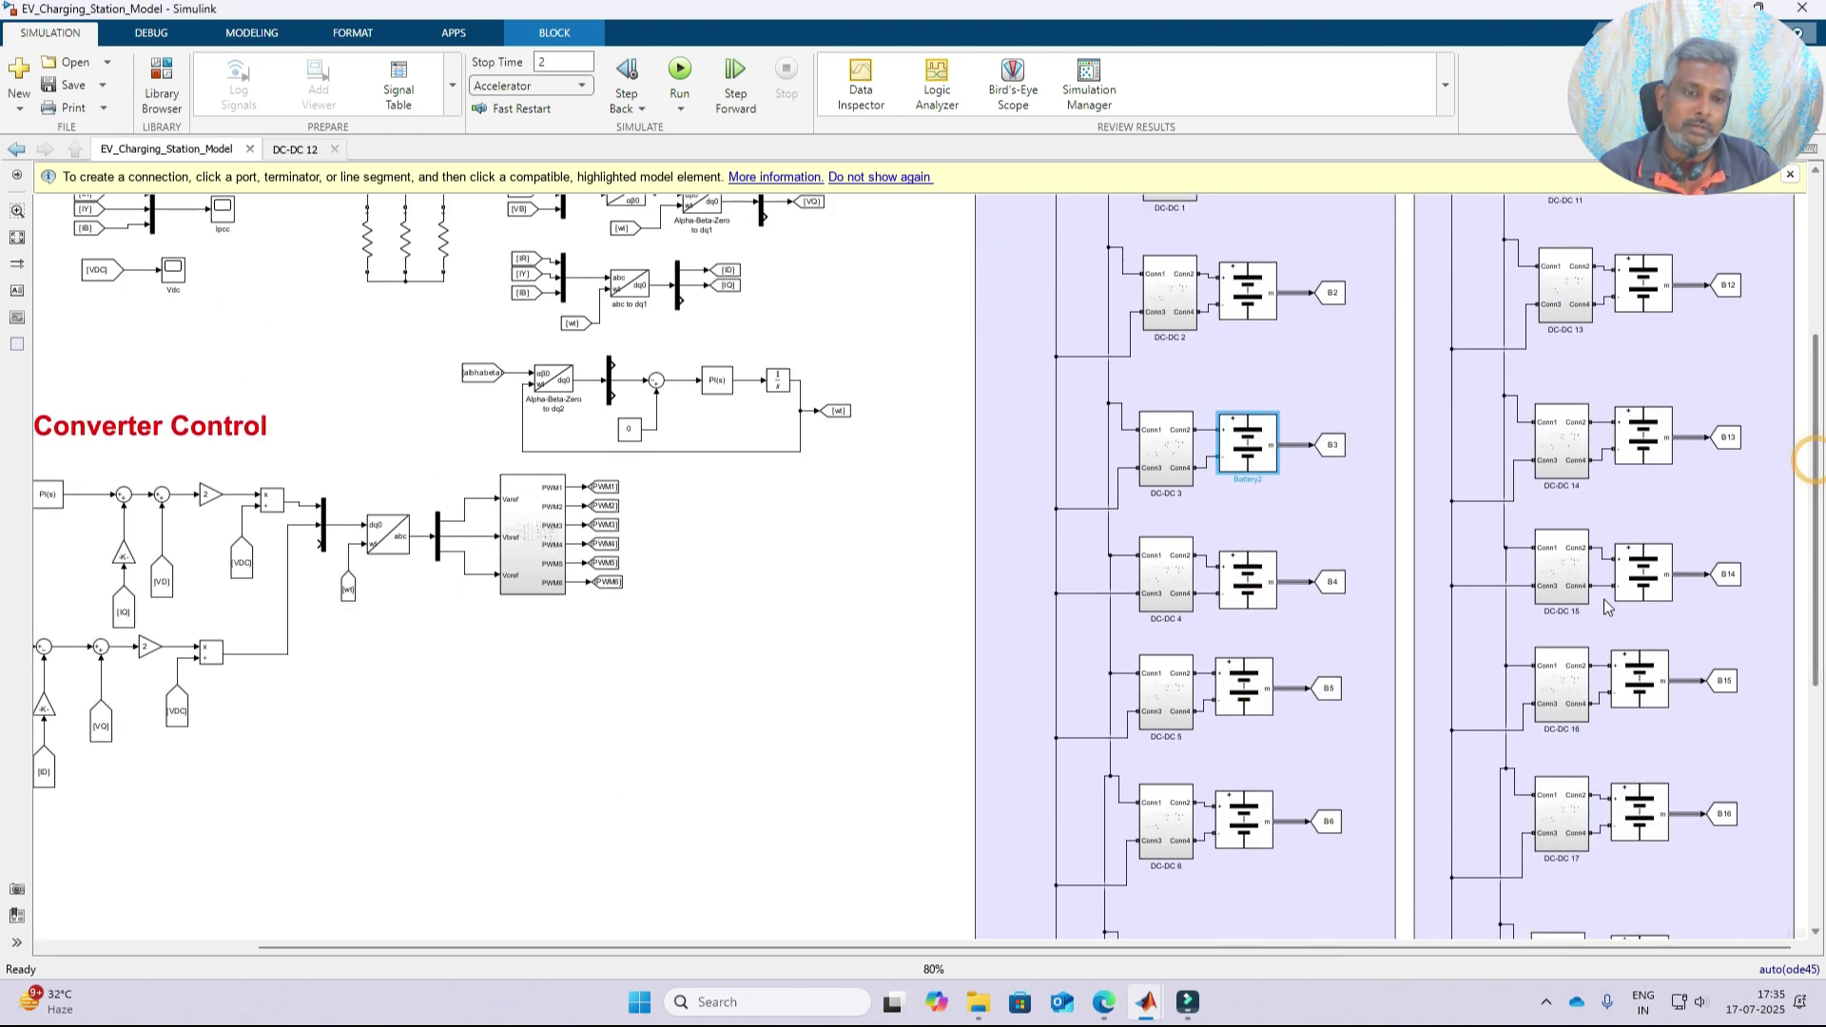
double_click(1247, 580)
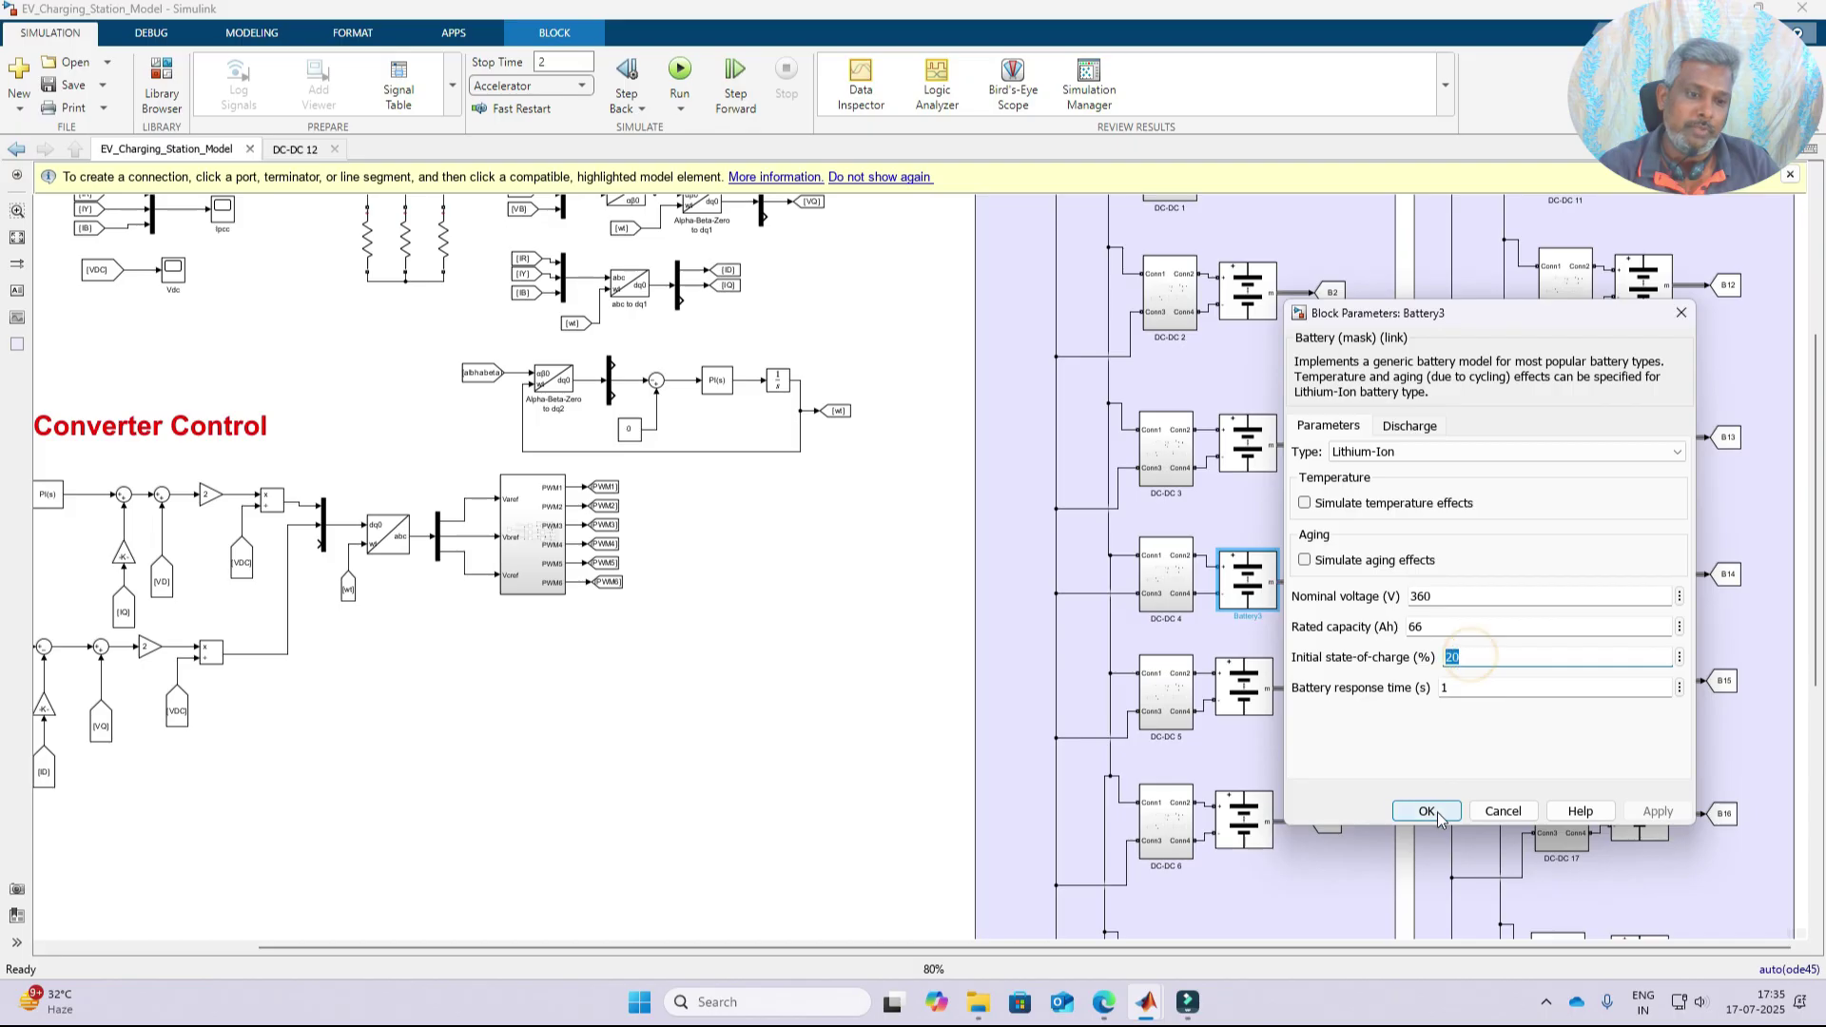
left_click(1426, 810)
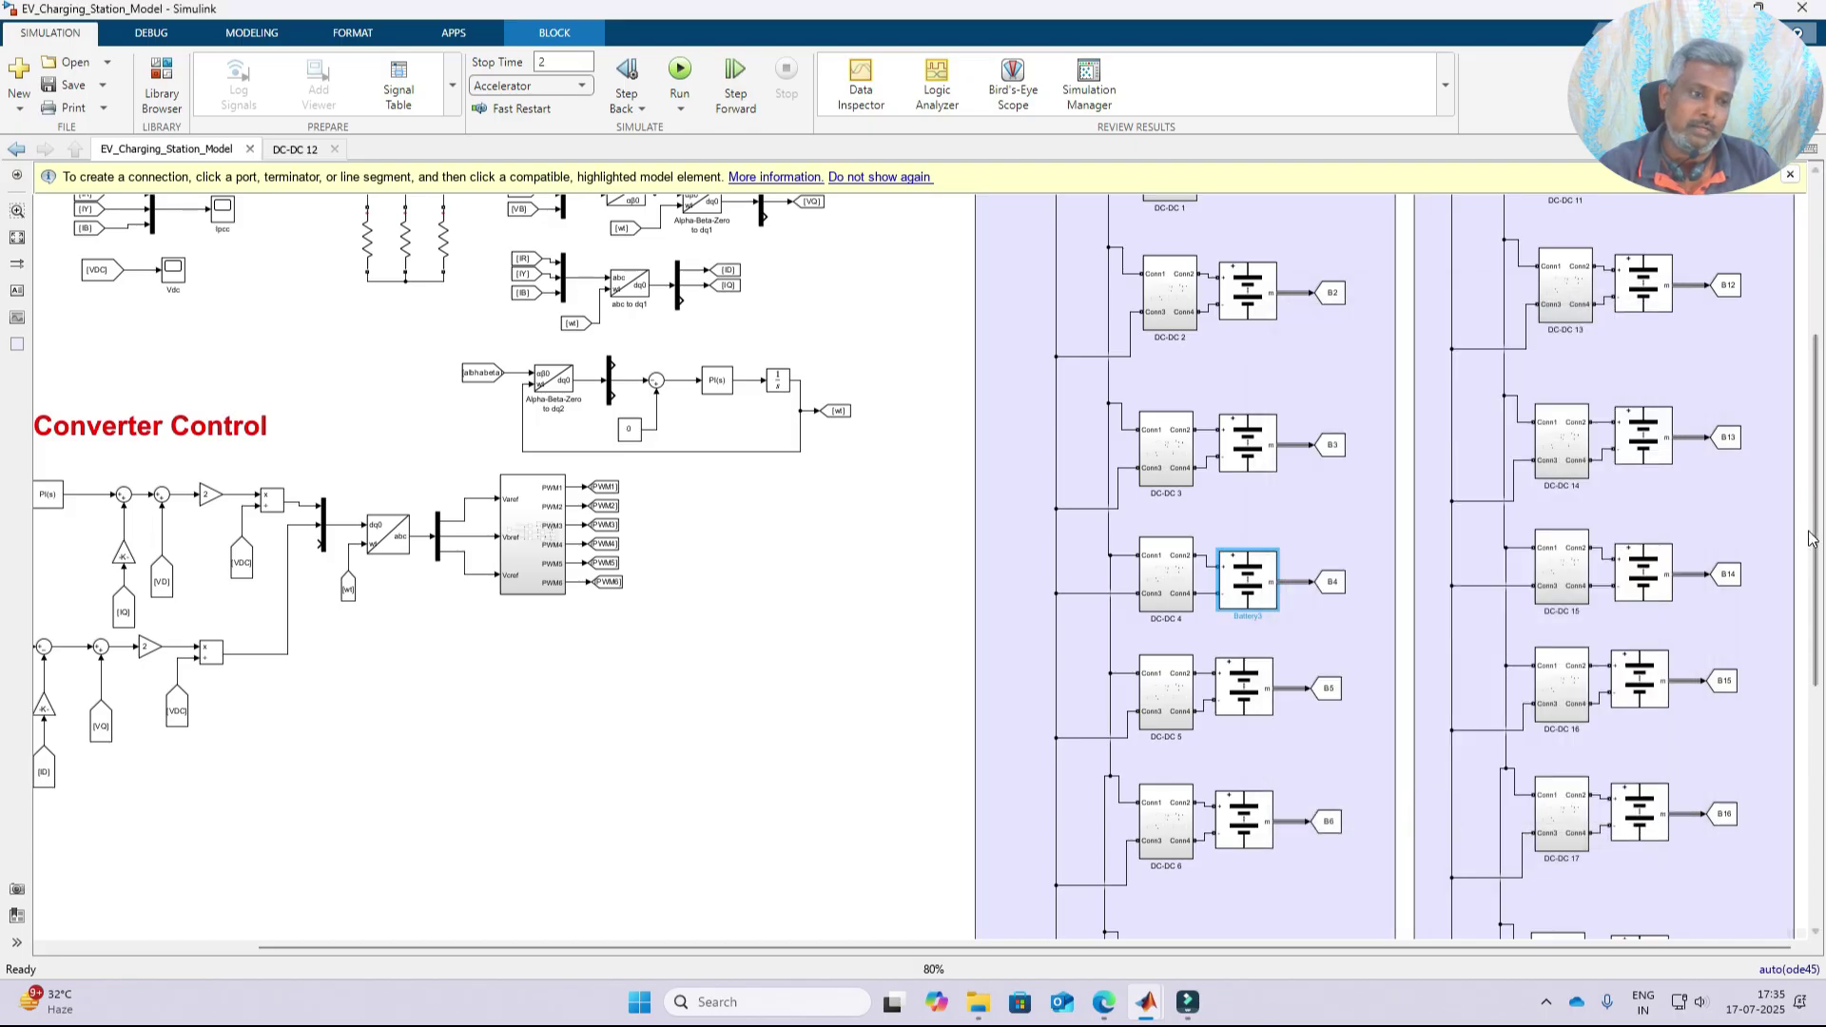
- Check the battery parameters of charging ports B12 and B14 in the second column, closing each dialog after reading
left_click_drag(1816, 522, 1822, 747)
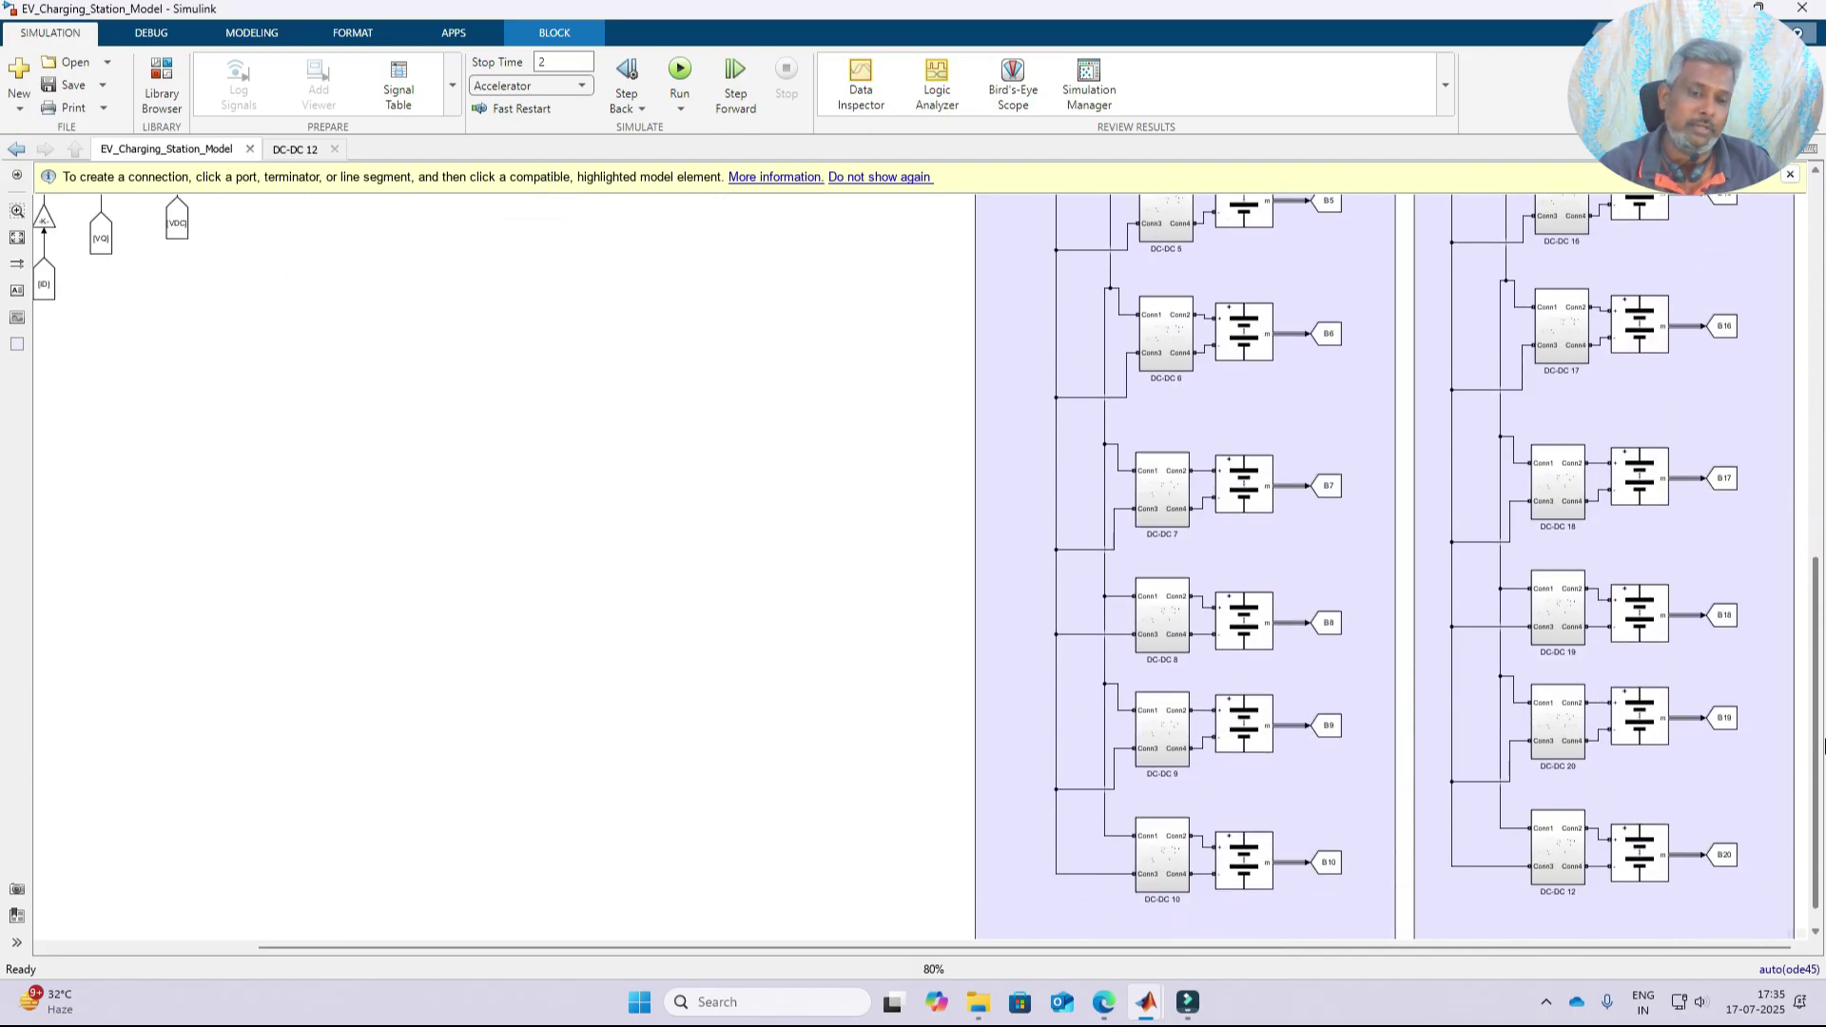
scroll(1242, 428, "up", 5)
left_click(1645, 297)
double_click(1645, 300)
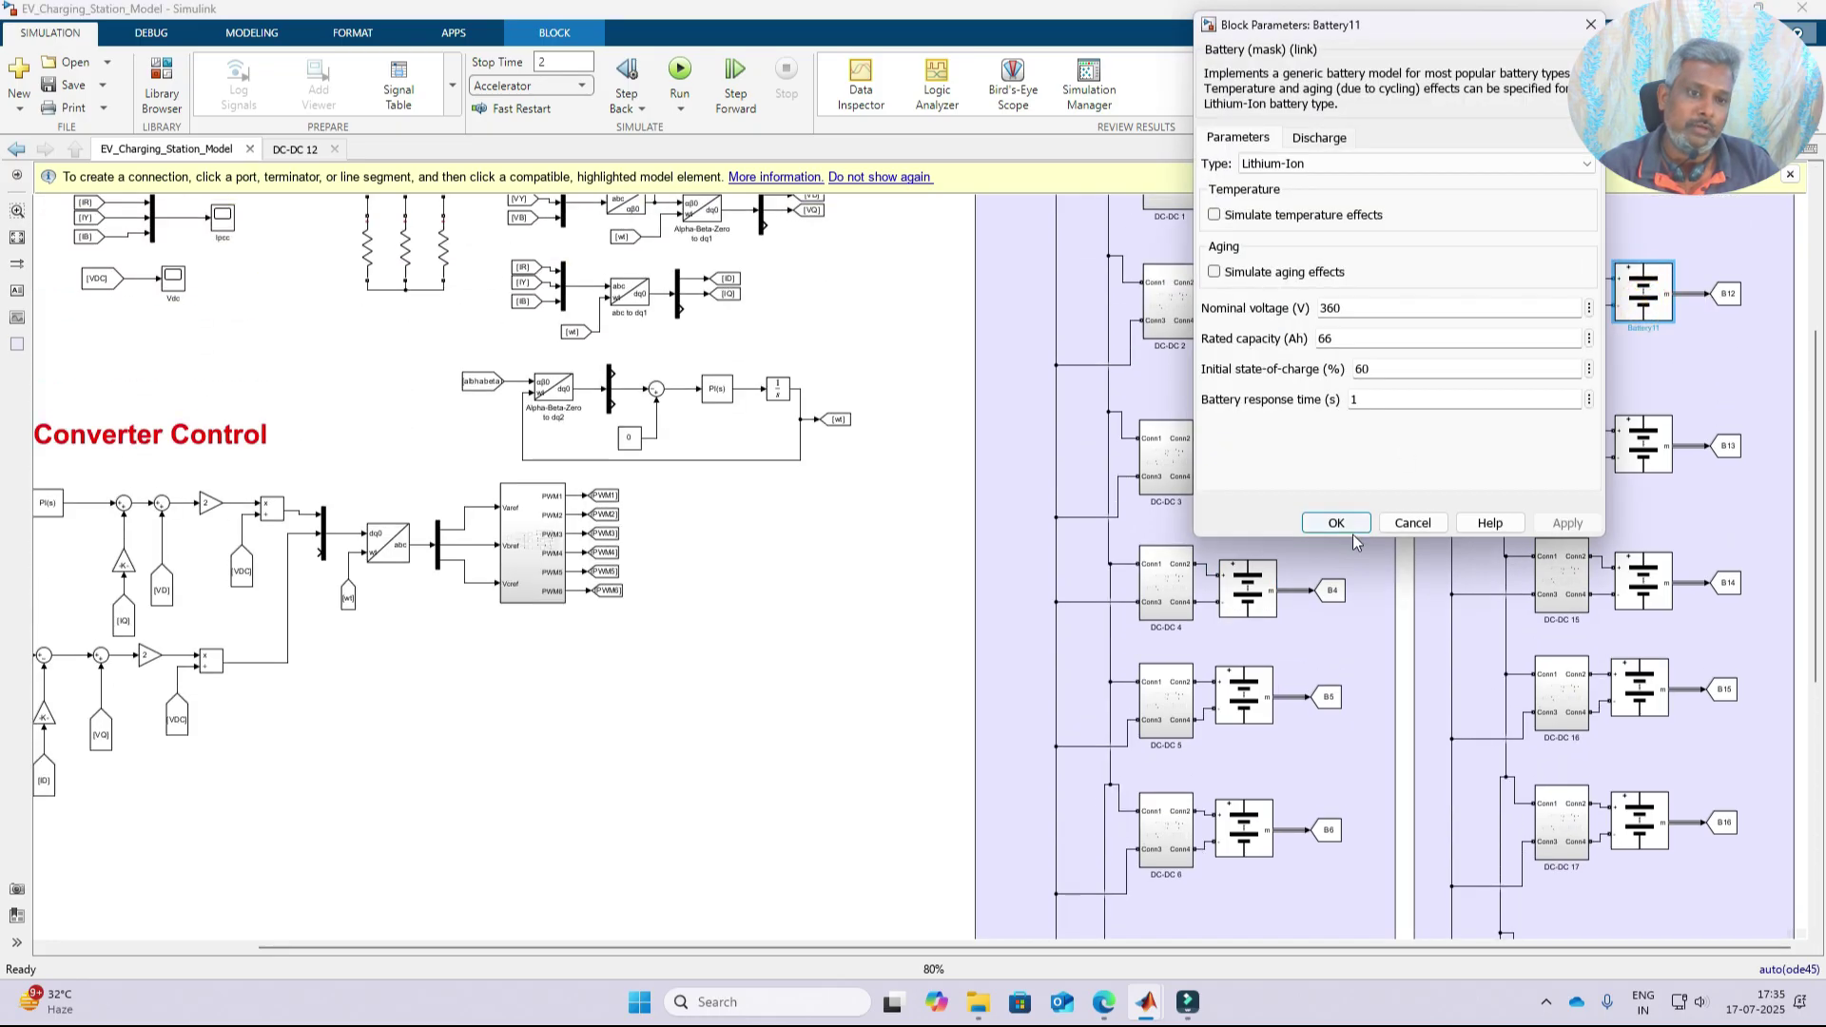
left_click(1340, 522)
double_click(1642, 582)
left_click(1352, 813)
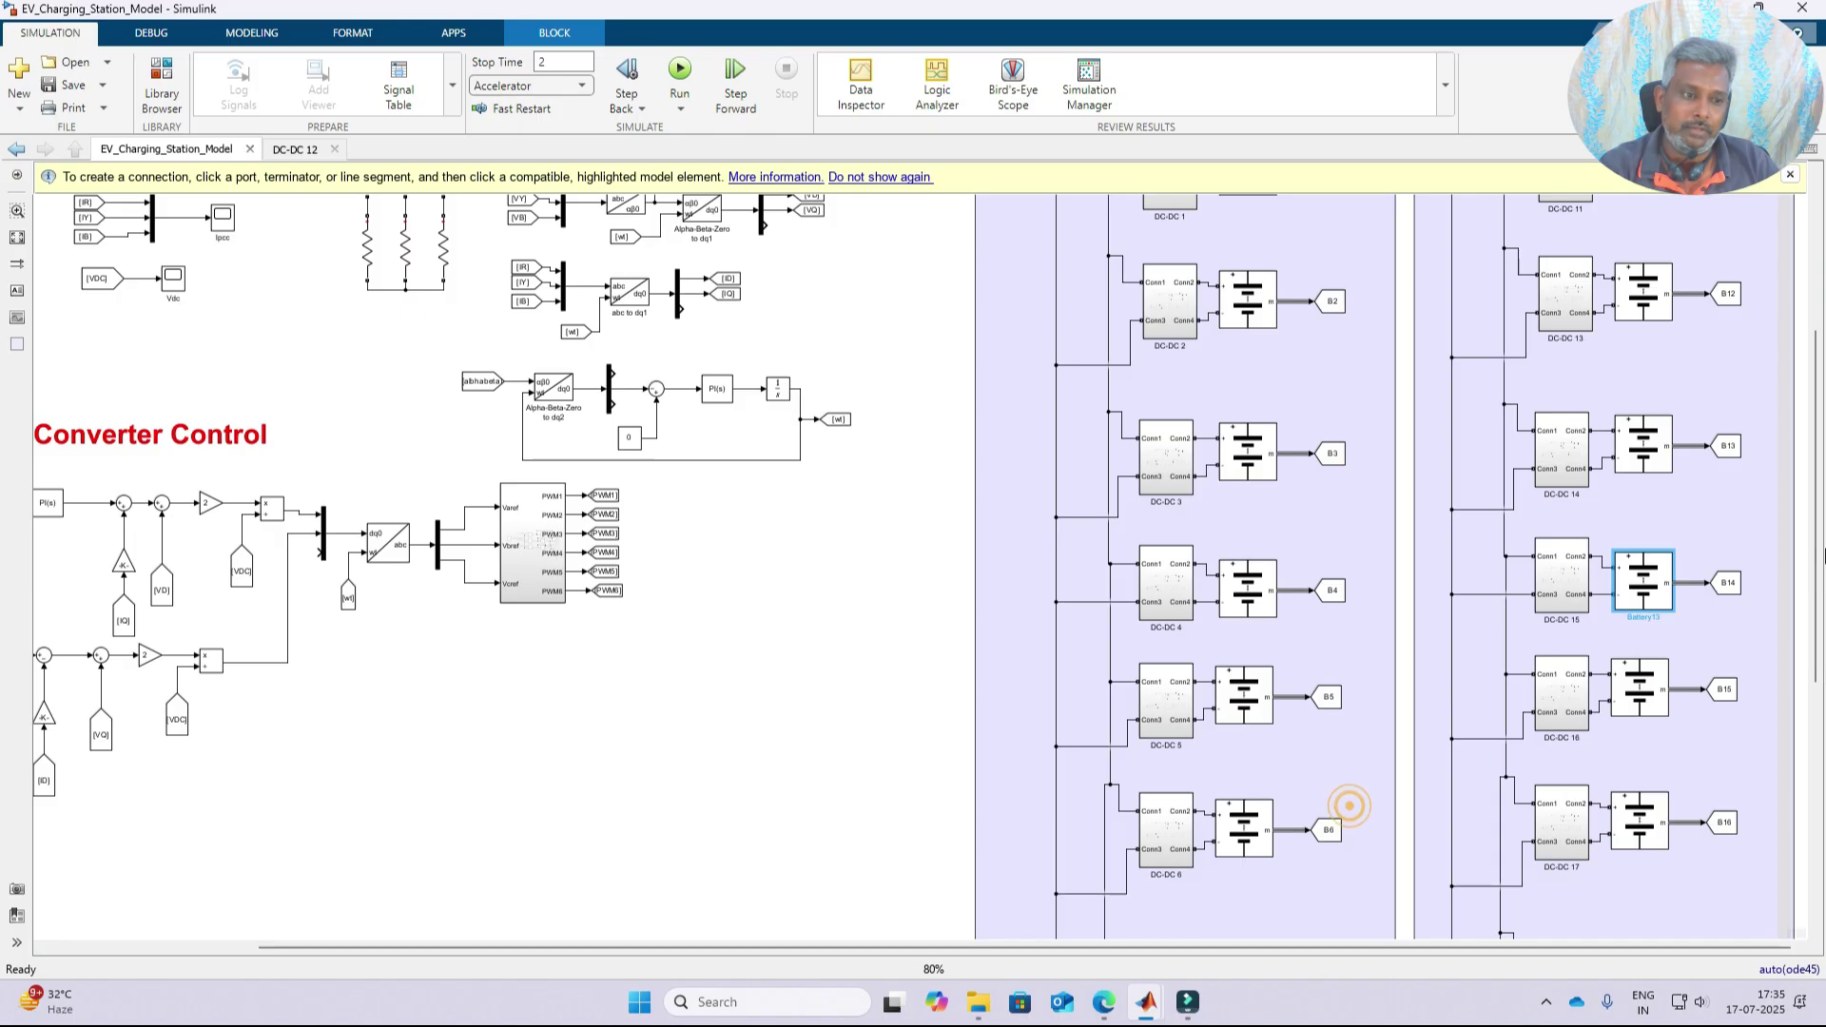
scroll(1704, 658, "down", 3)
left_click(1639, 655)
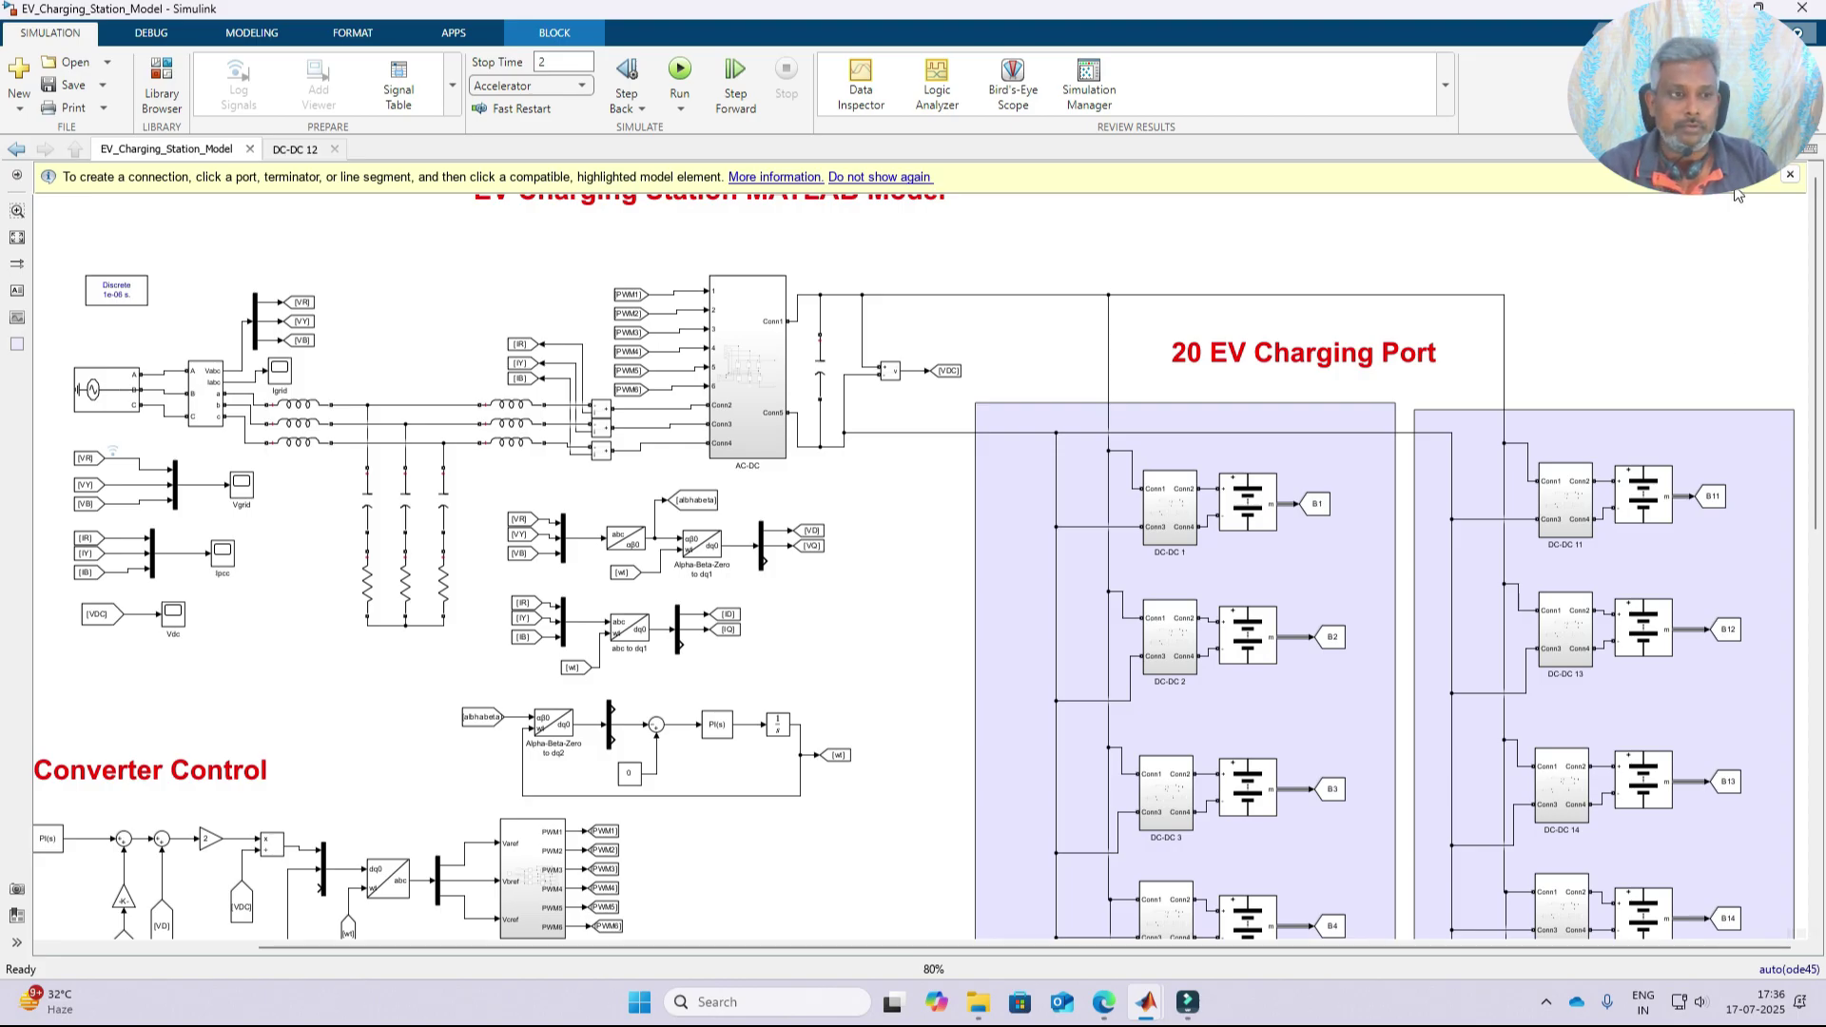
- Dismiss the connection hint and review the Vgrid, Vdc and EV1 scopes, examining EV1 inside DC-DC 1 before returning to the main model
left_click(1792, 176)
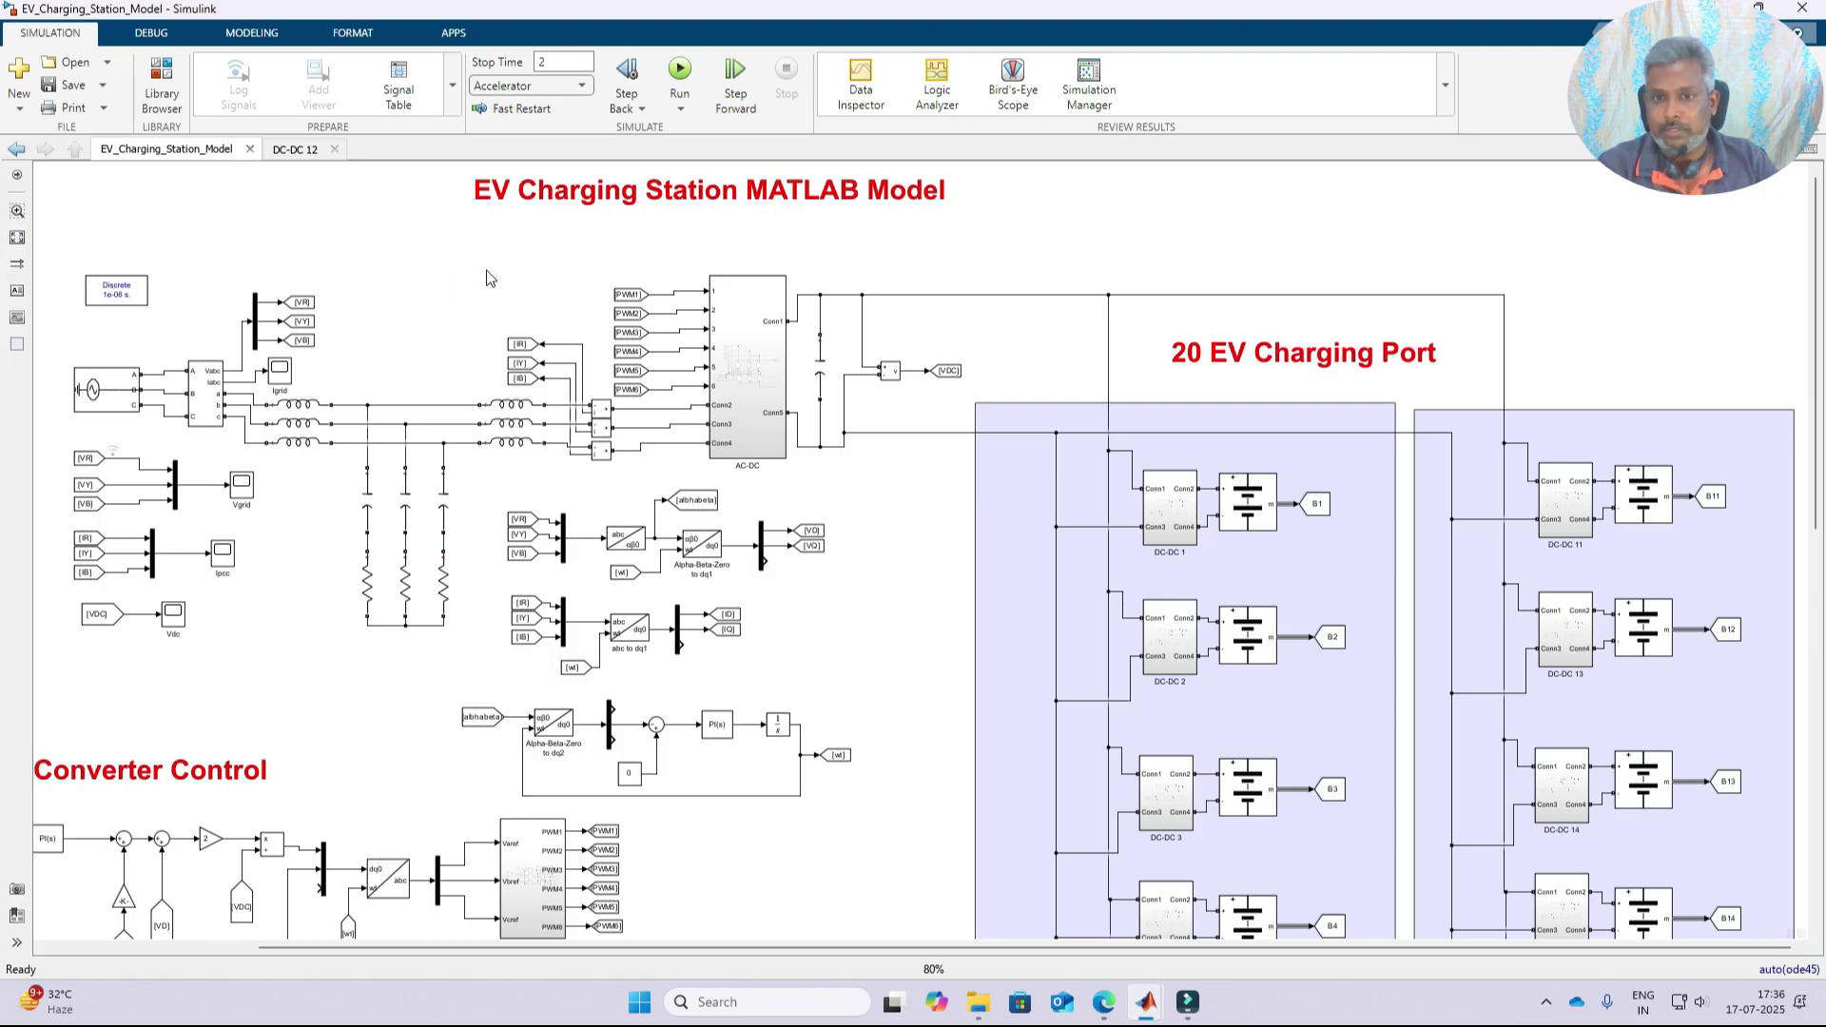
left_click(243, 493)
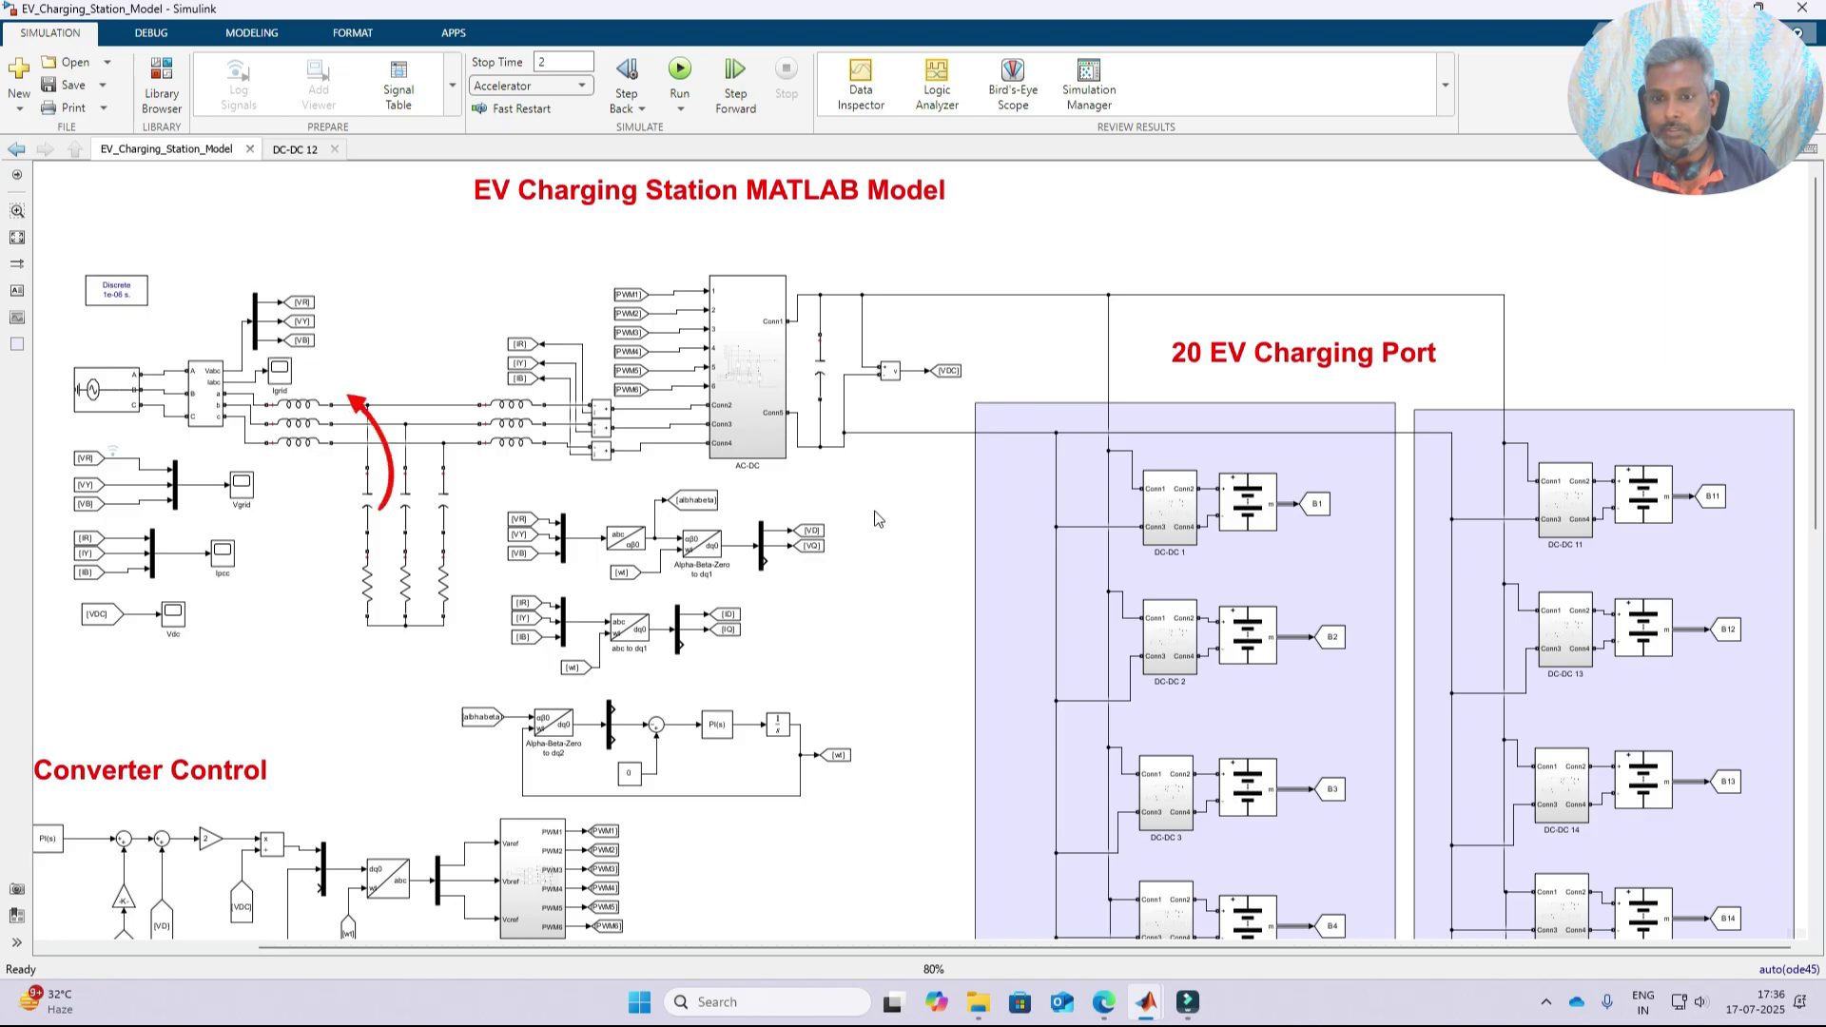
left_click(173, 615)
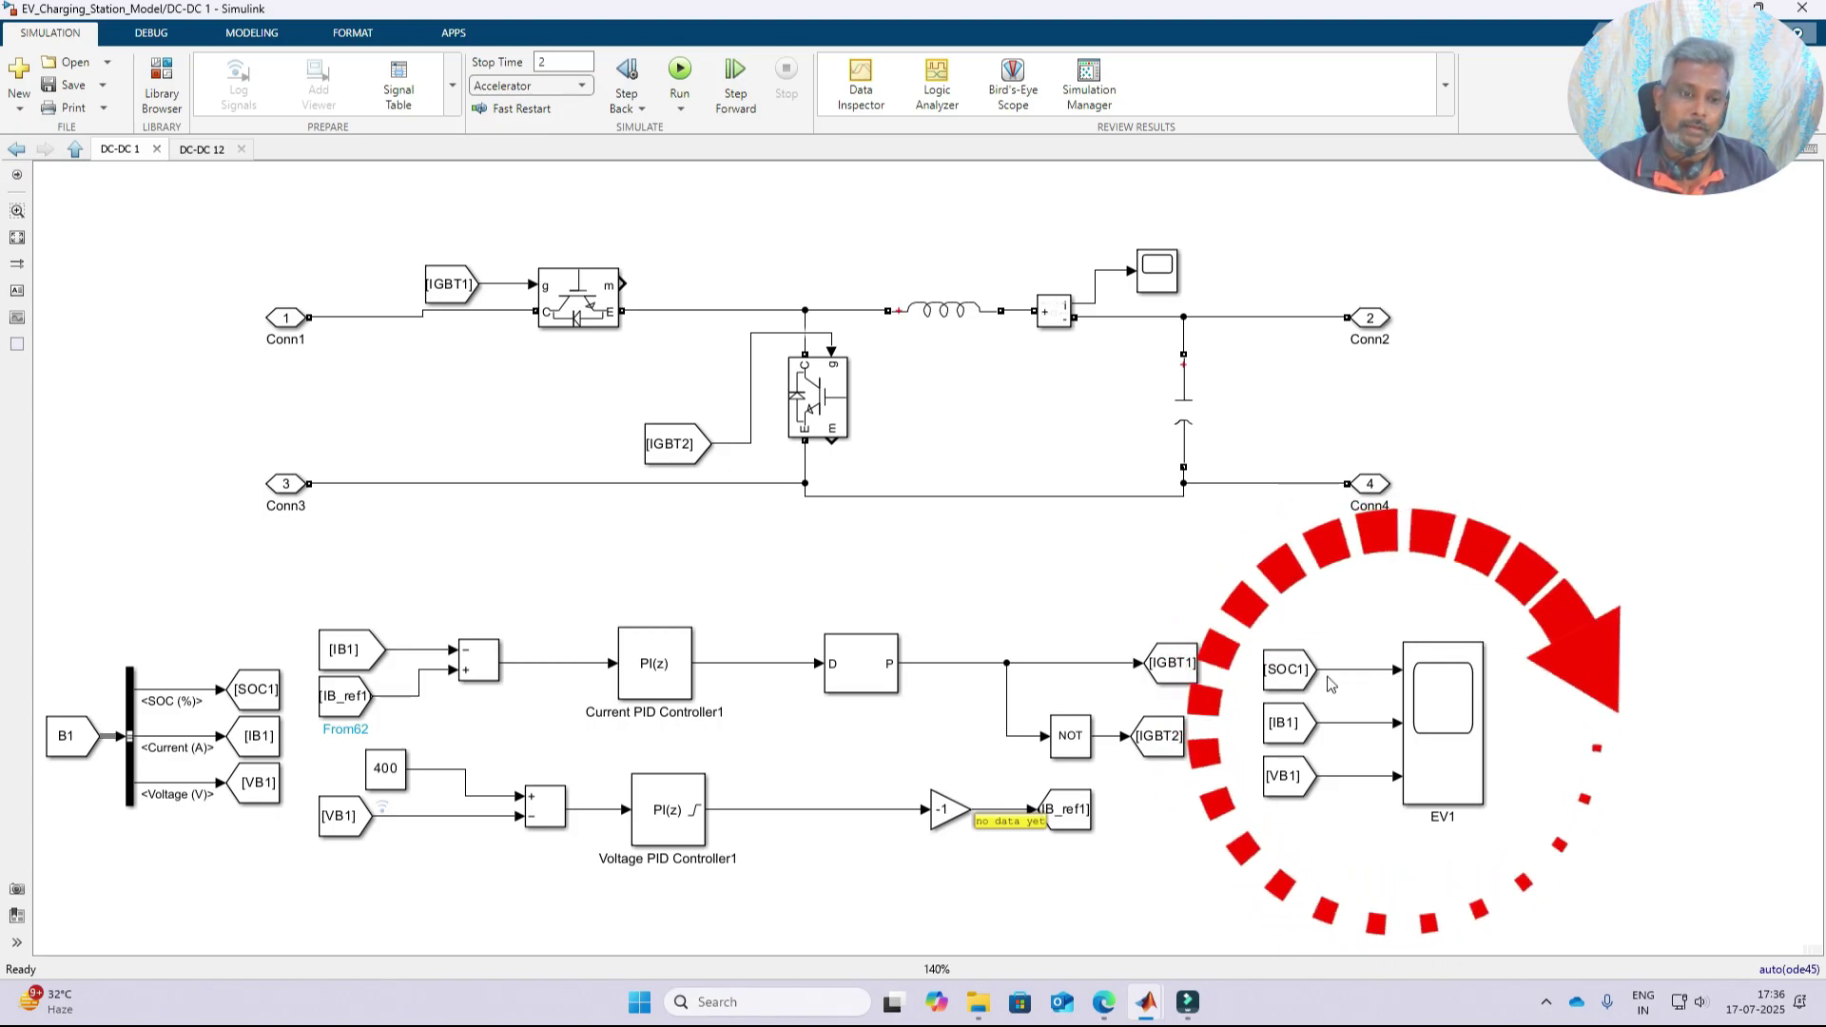
left_click(1264, 737)
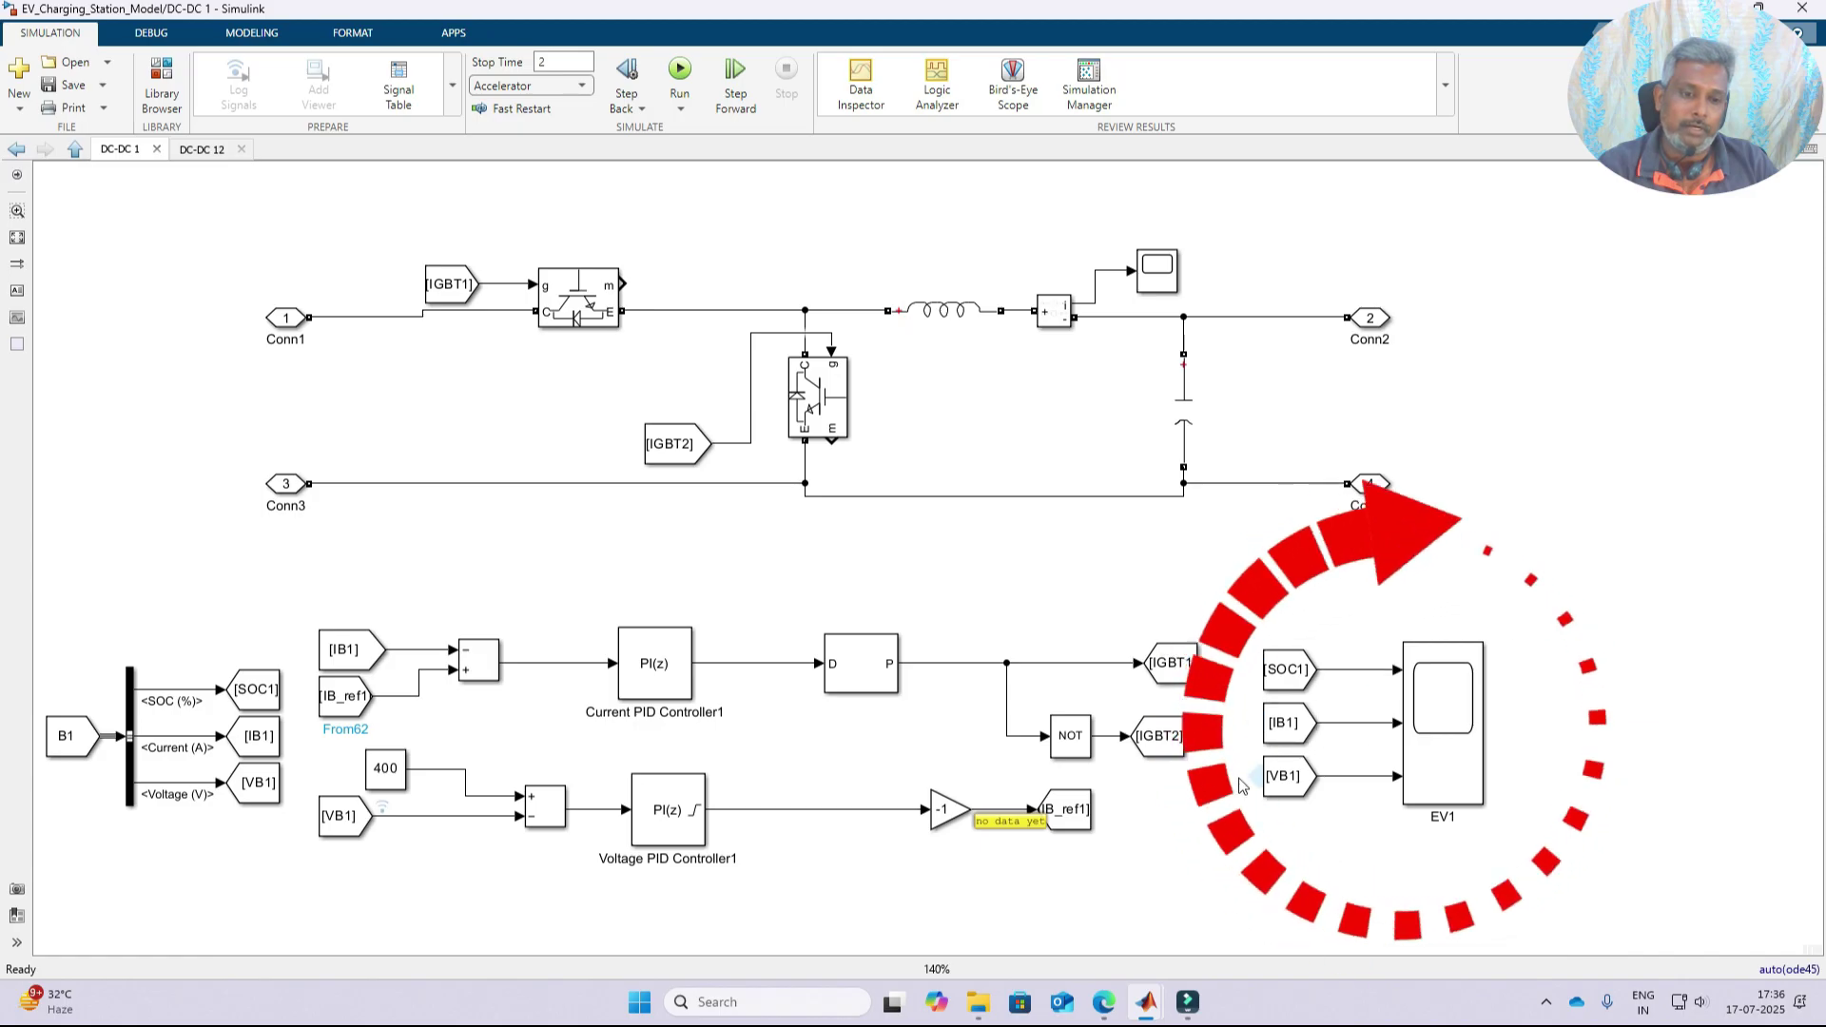
left_click(75, 149)
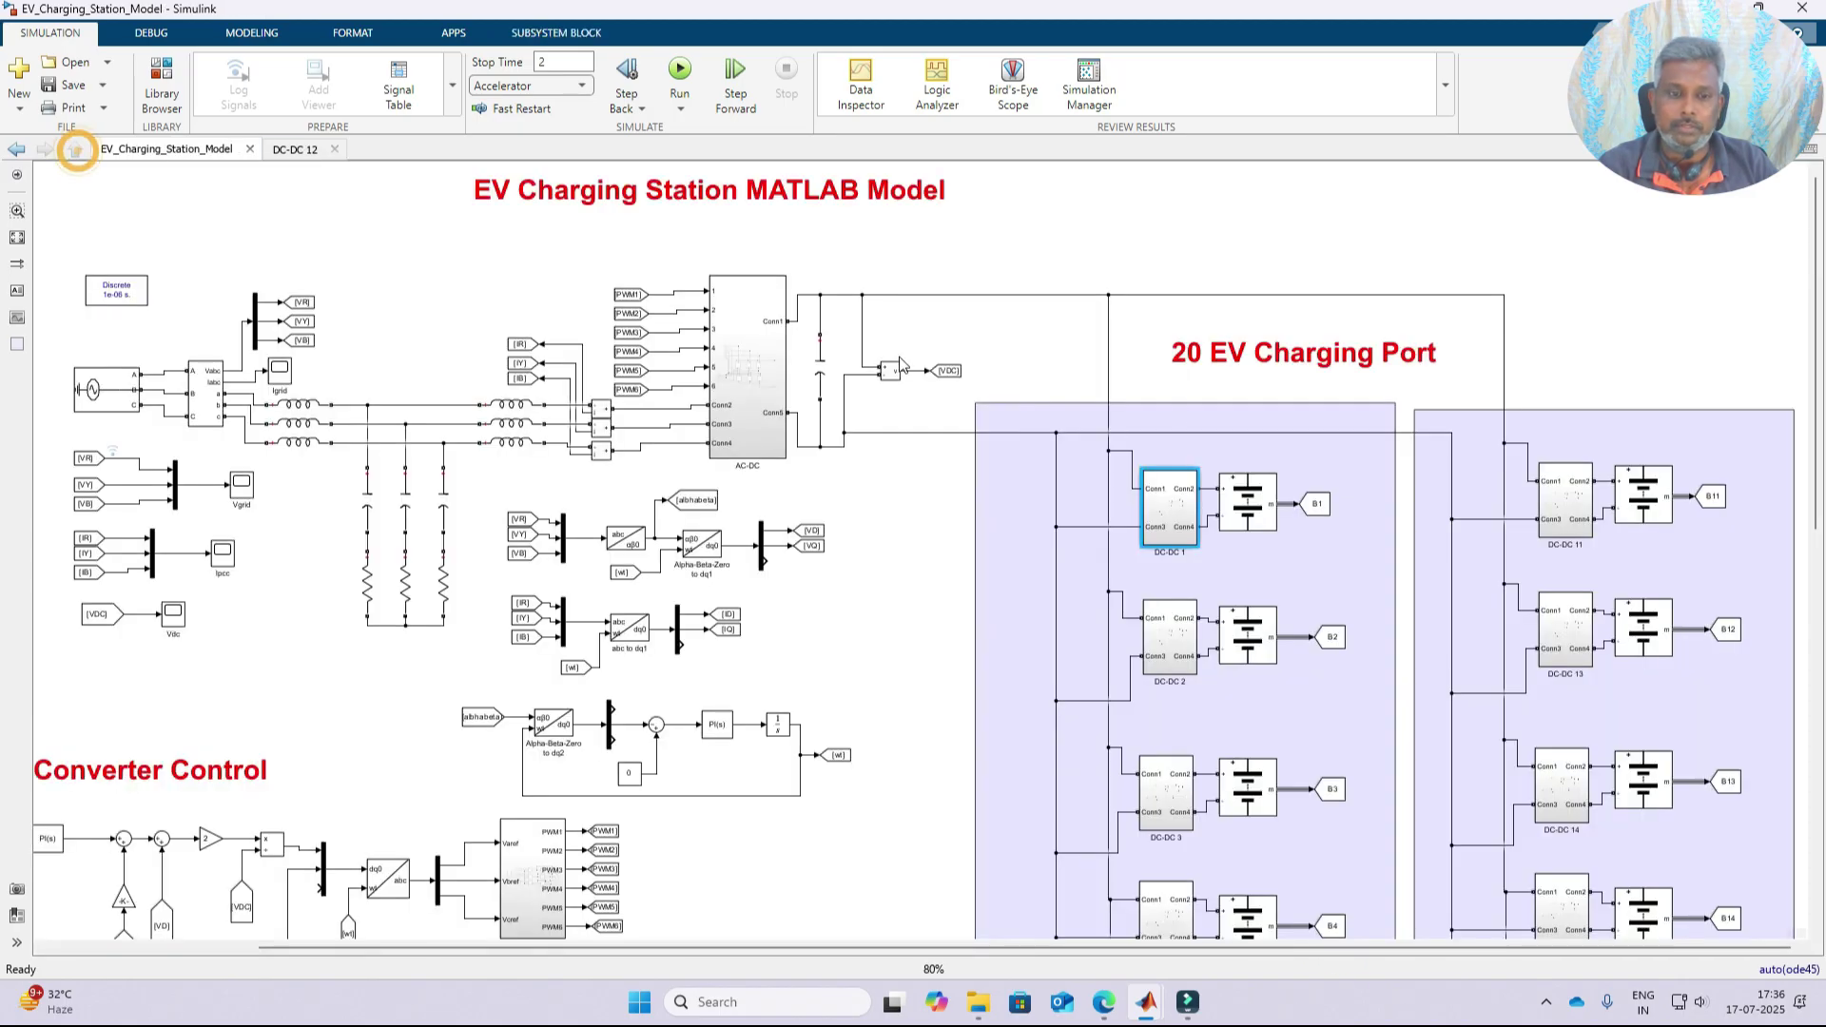
- Run the charging station simulation with a stop time of 2
scroll(1822, 418, "down", 1)
scroll(1822, 419, "down", 3)
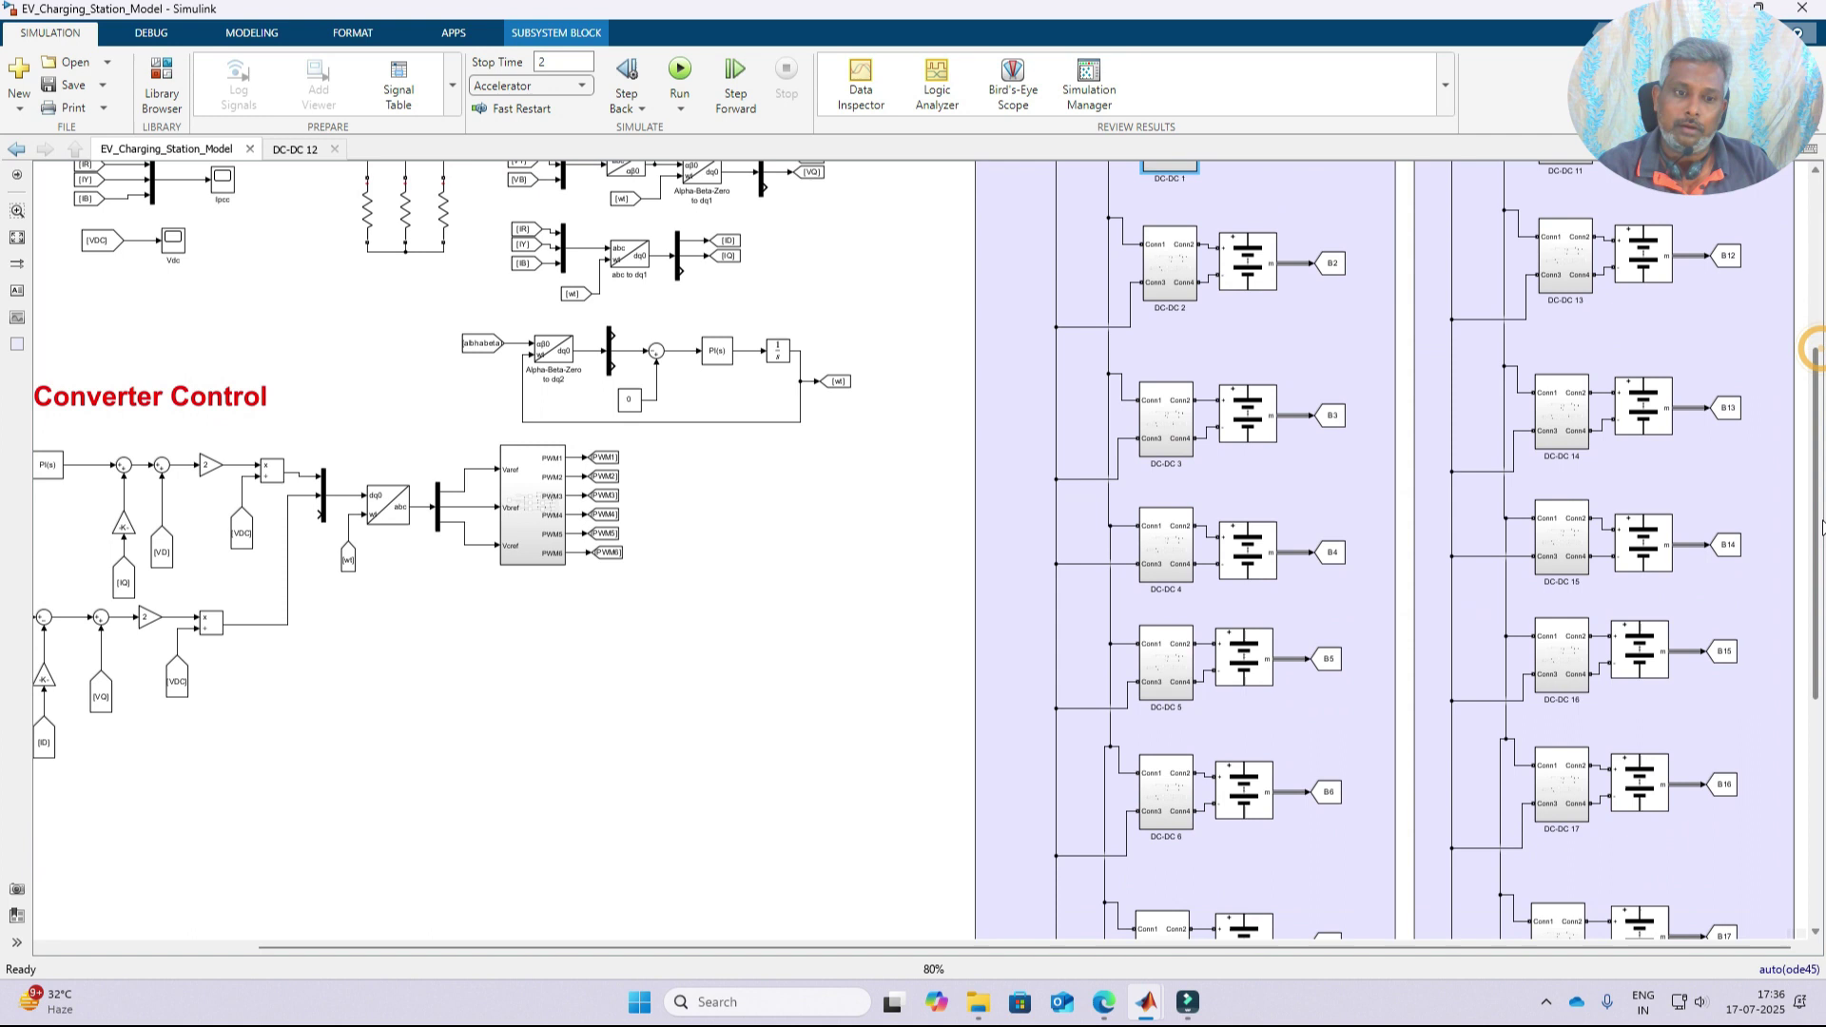
scroll(1822, 385, "up", 3)
left_click(679, 71)
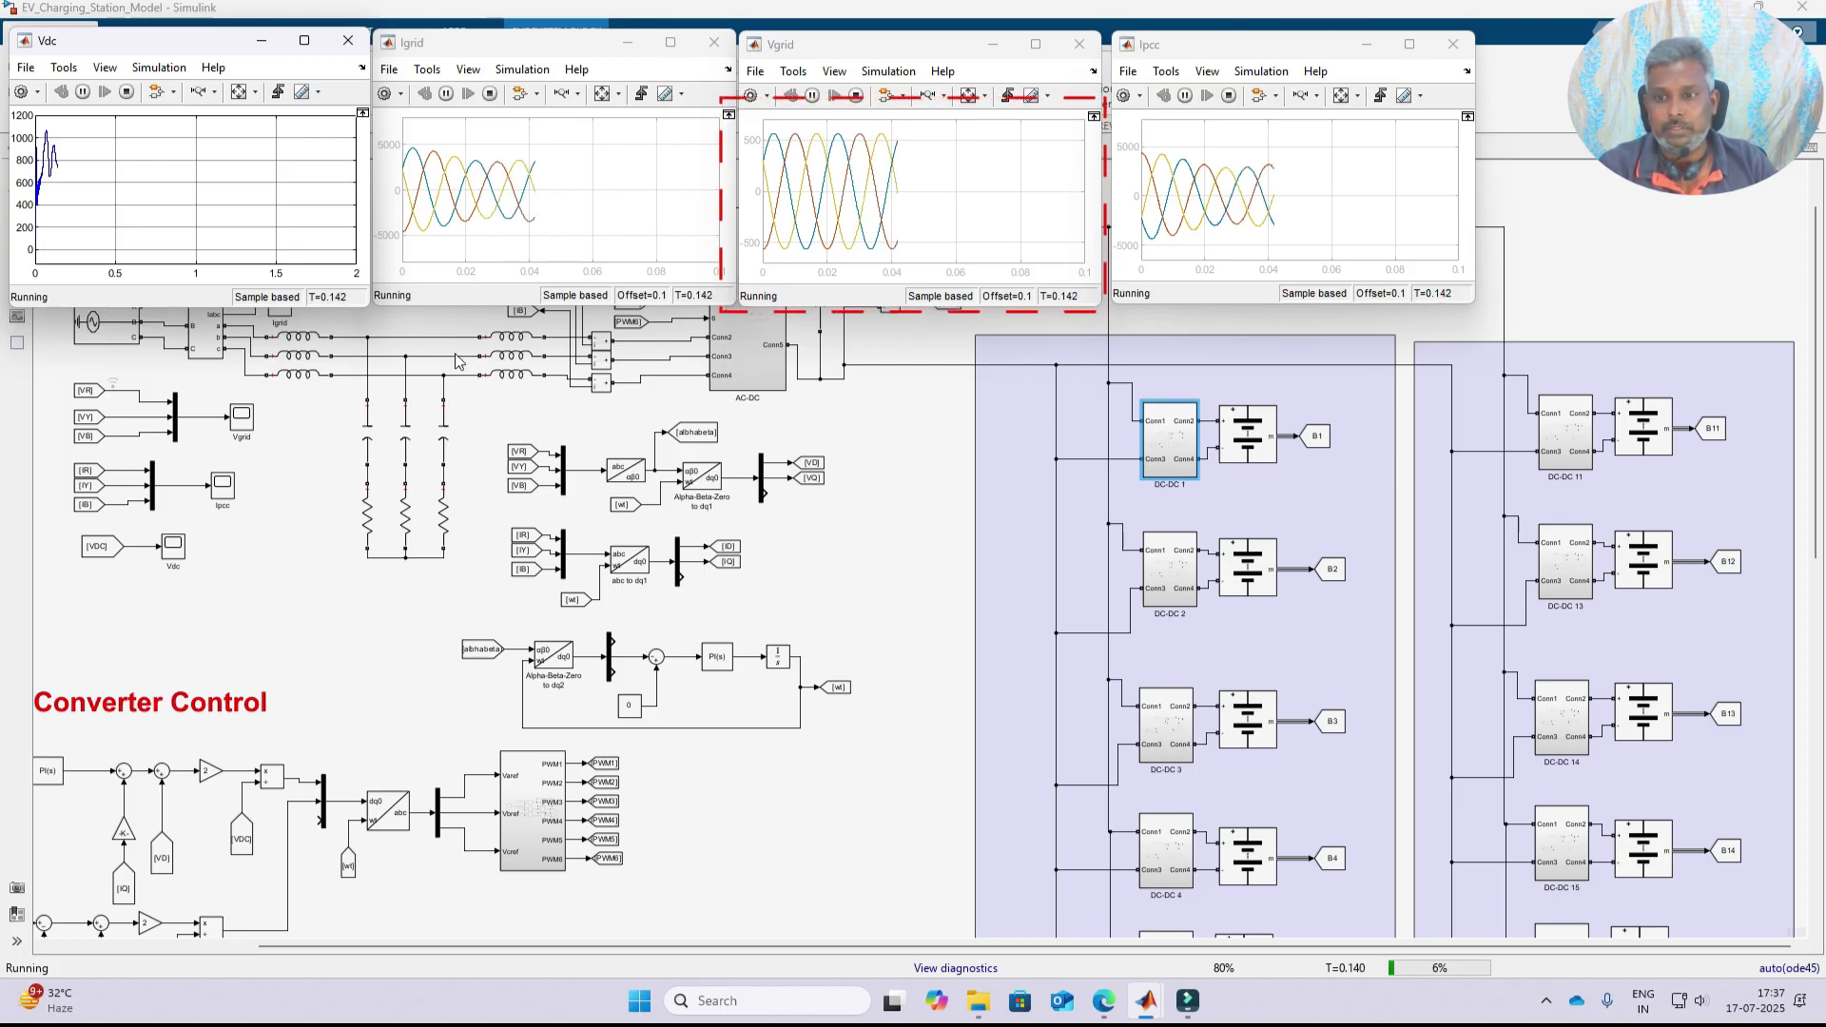
- Check the Three-Phase V-I Measurement block's voltage measurement setting and open the Vgrid scope
left_click(207, 318)
double_click(207, 319)
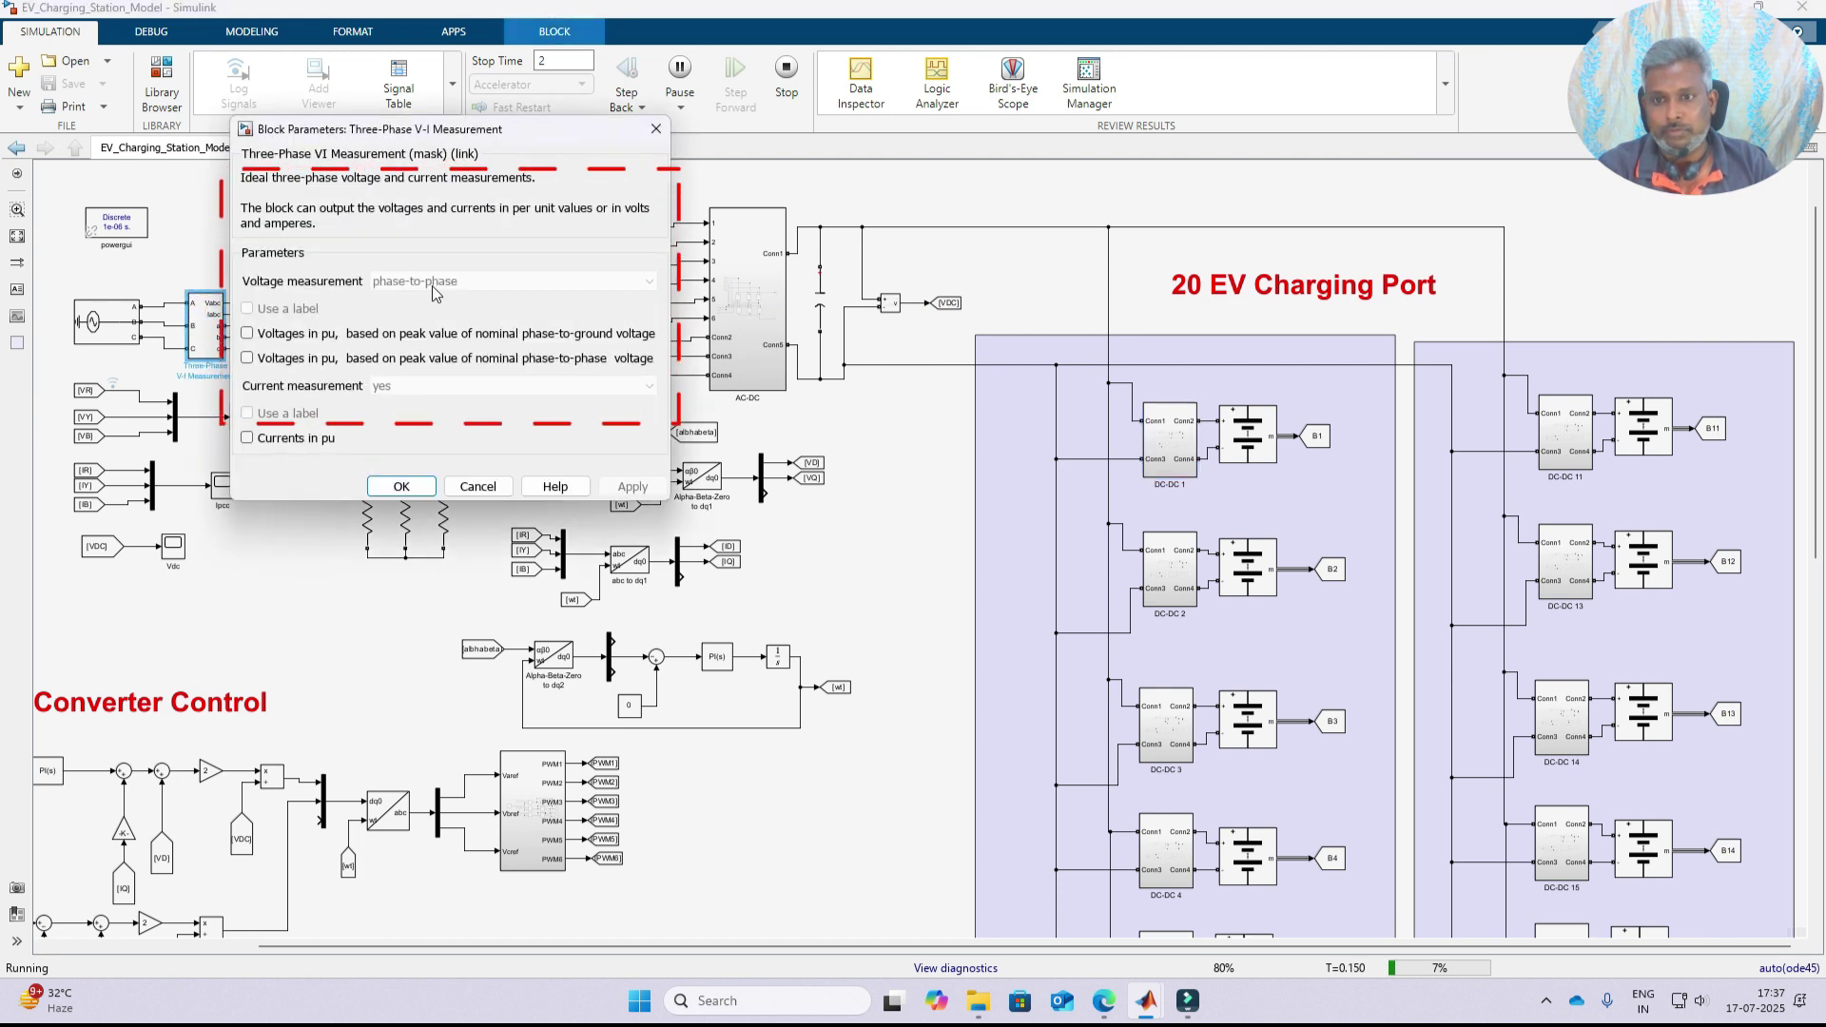
left_click(419, 484)
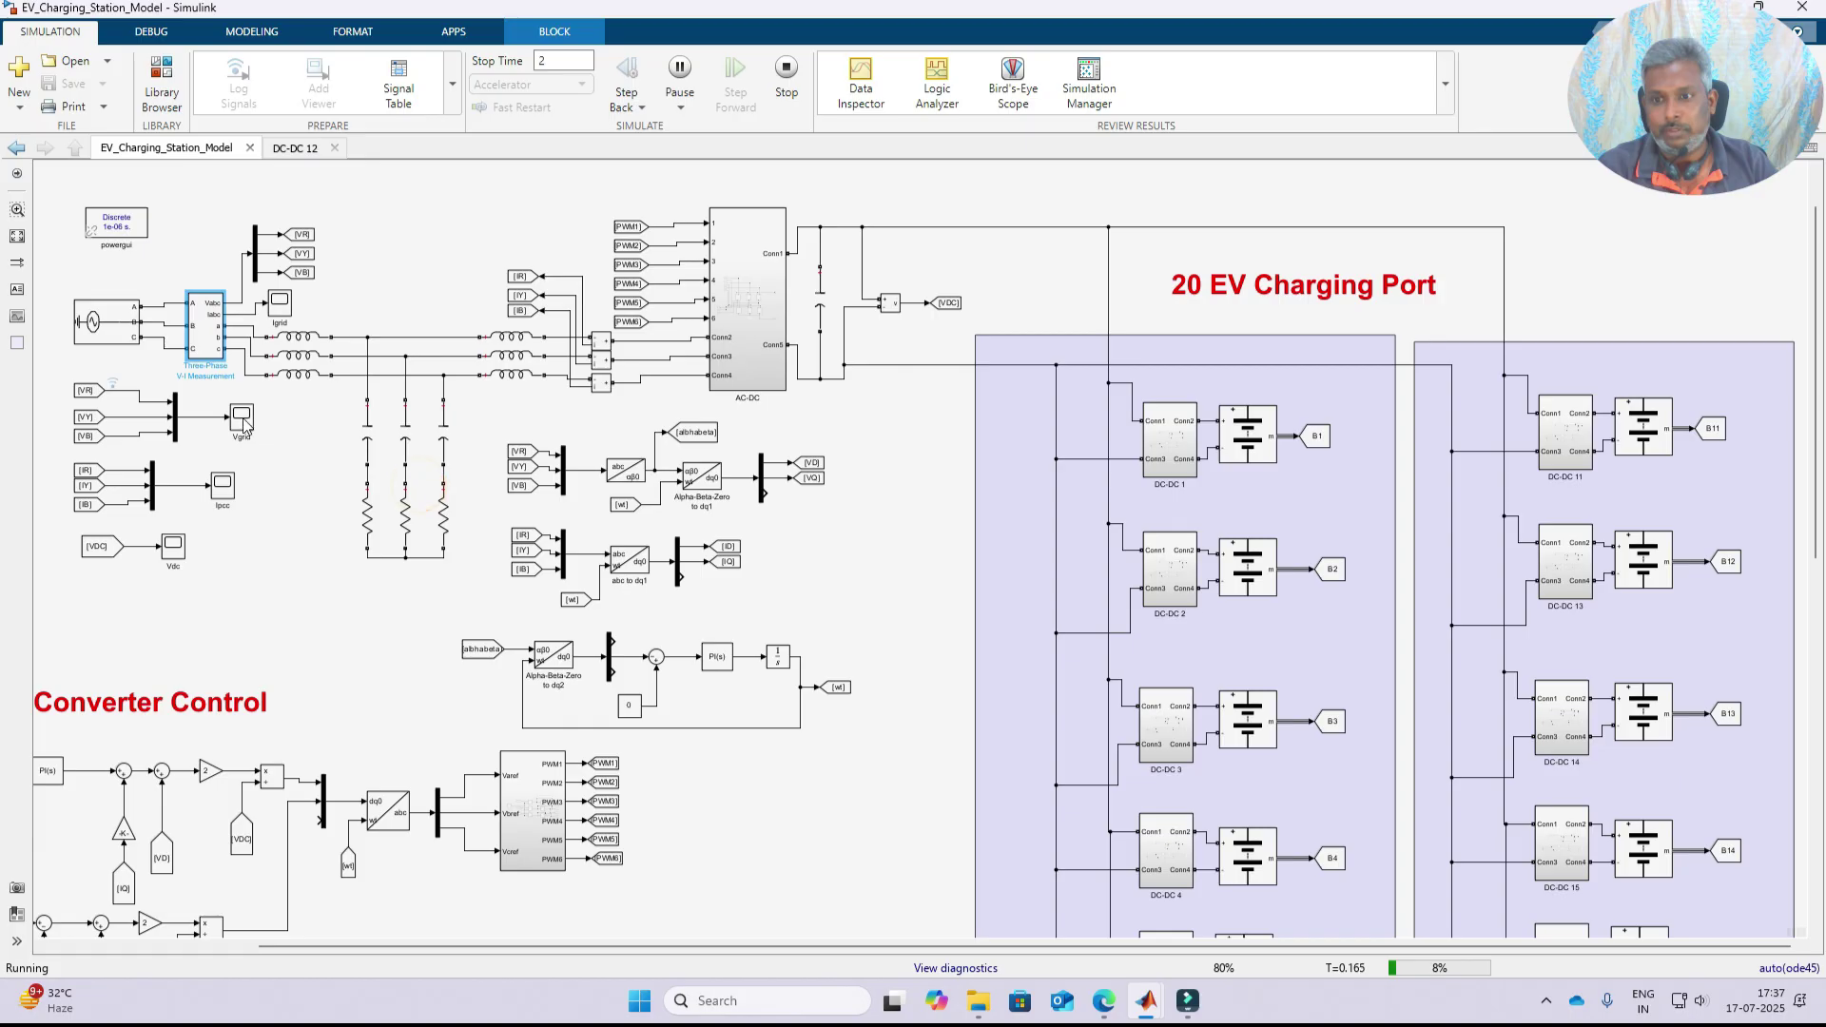
double_click(242, 419)
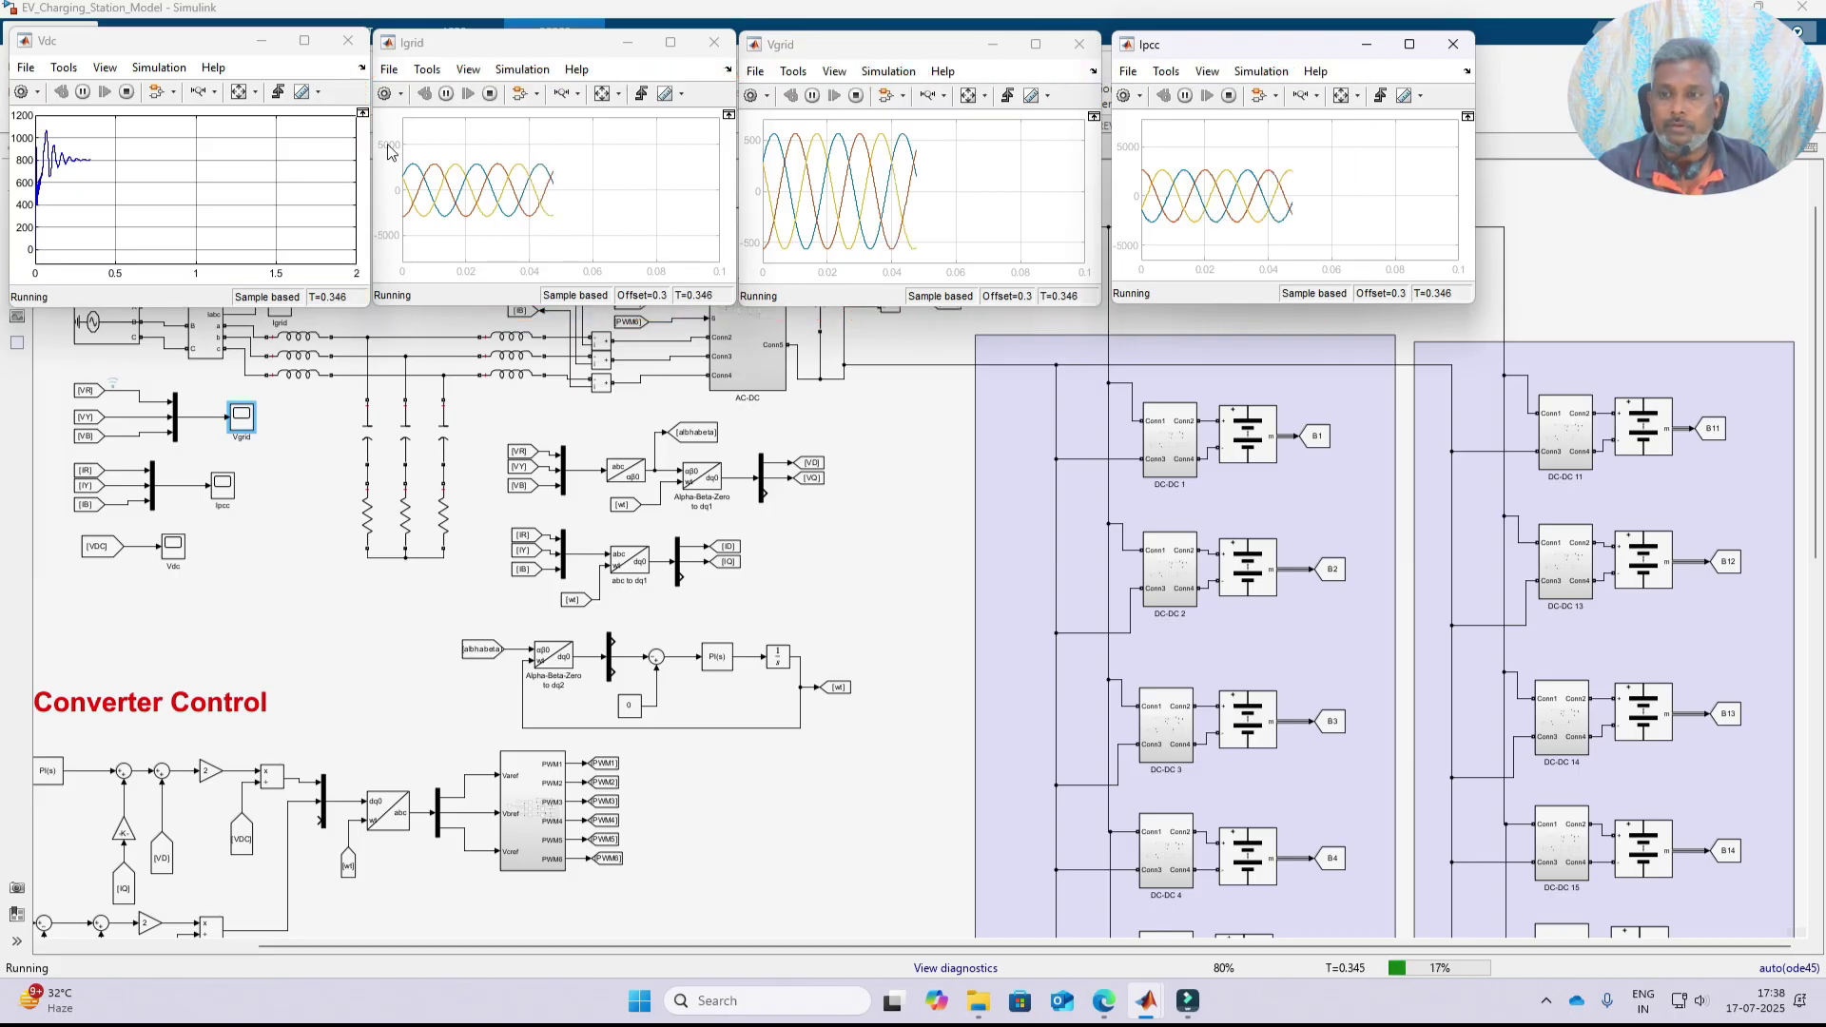
- Bring up the EV1 scope, scale its axes and zoom vertically on the current and voltage traces before restoring the full scale
left_click(1148, 1008)
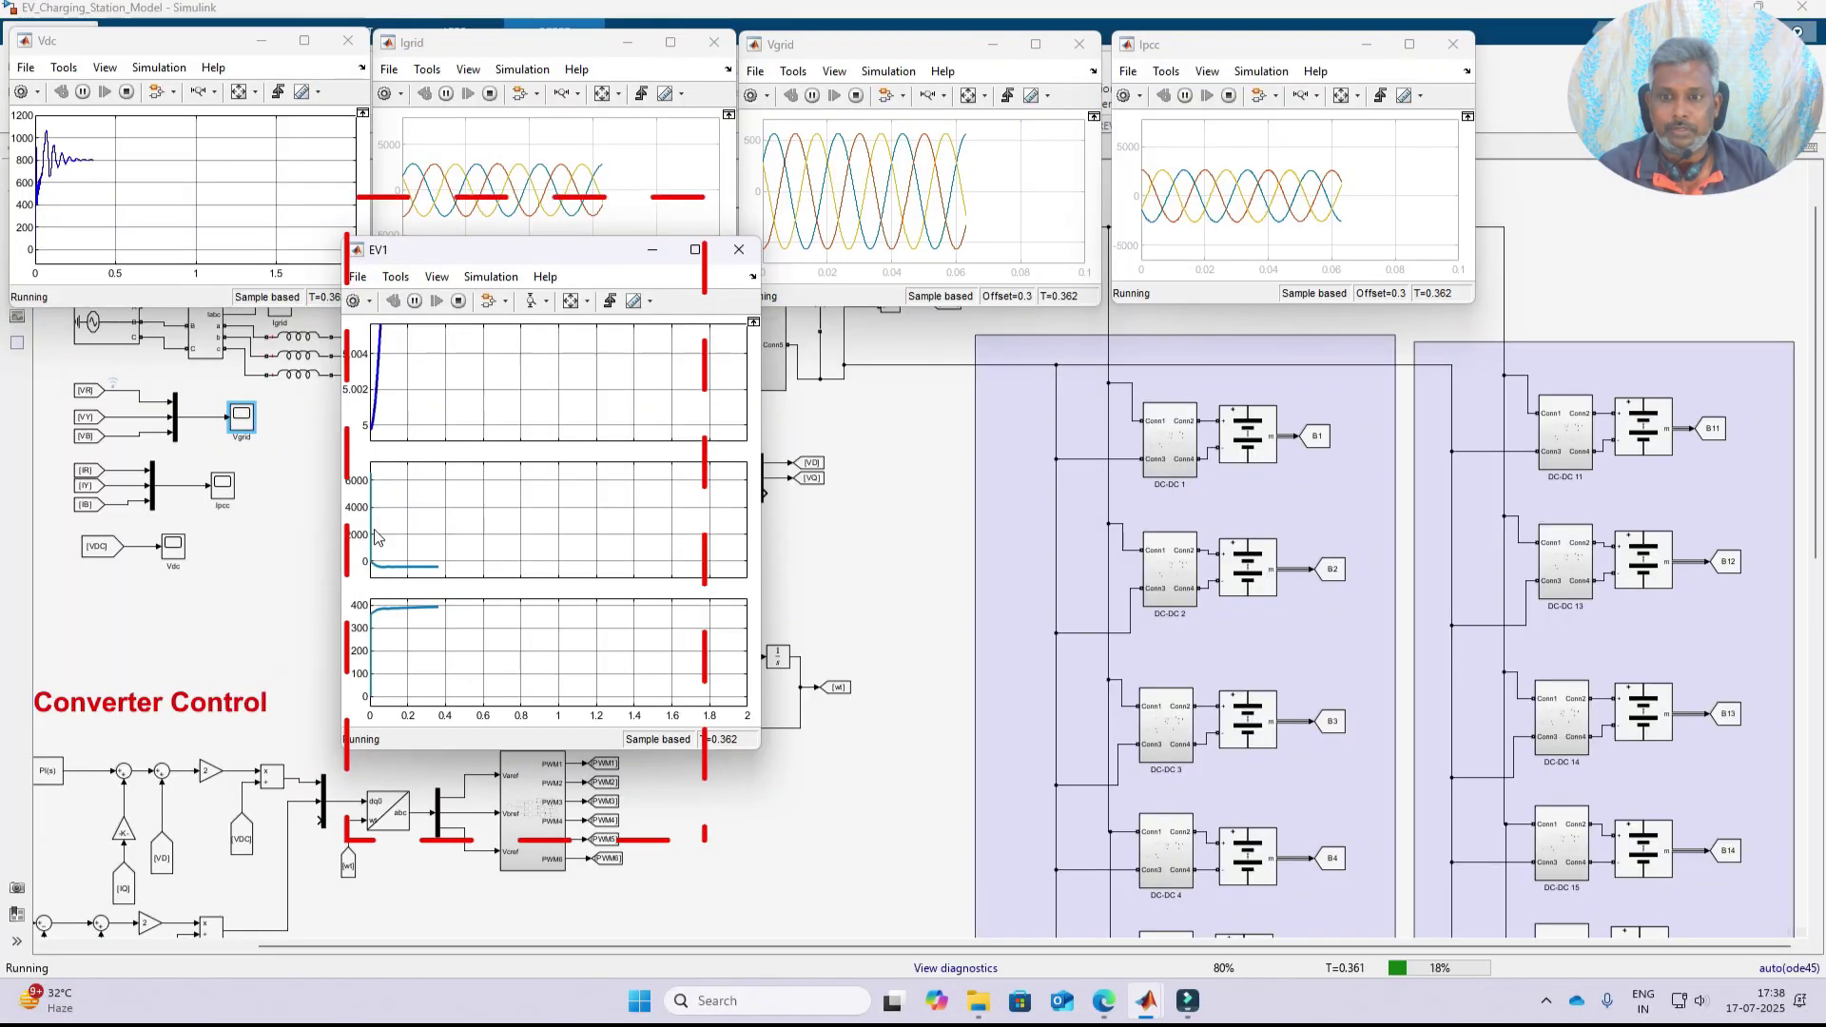
left_click(571, 302)
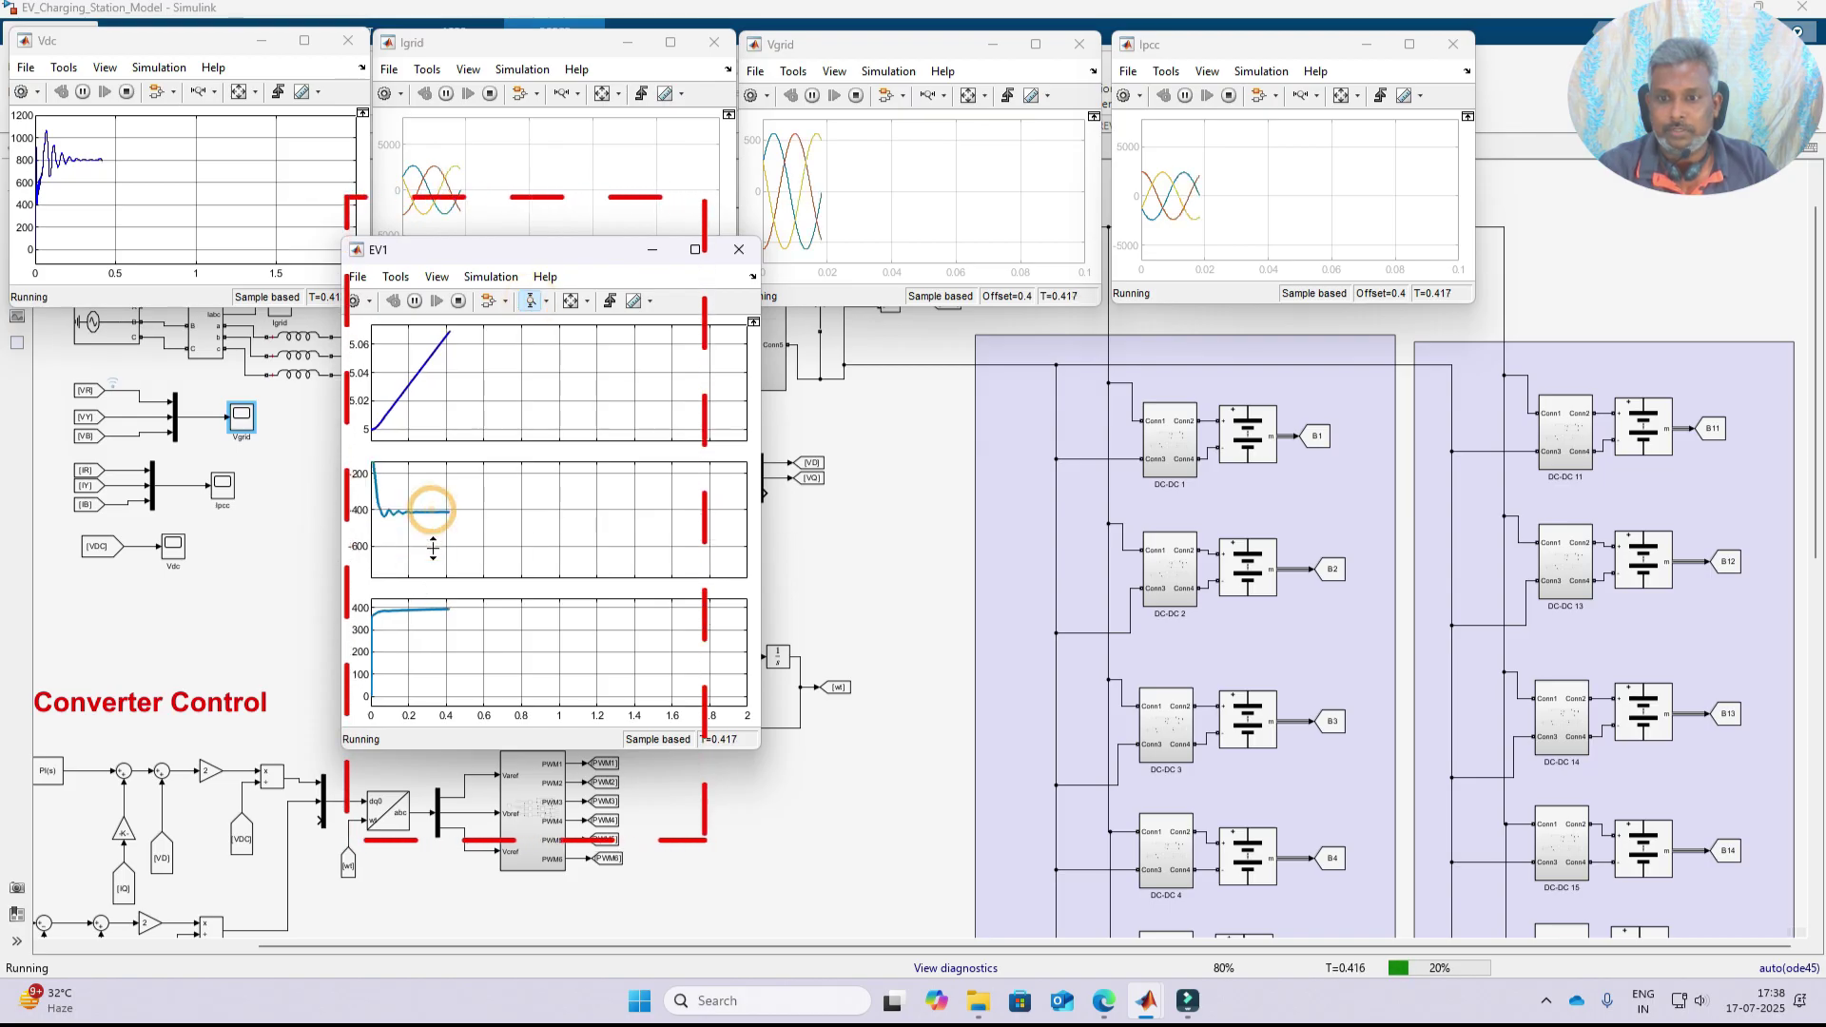
left_click(435, 538)
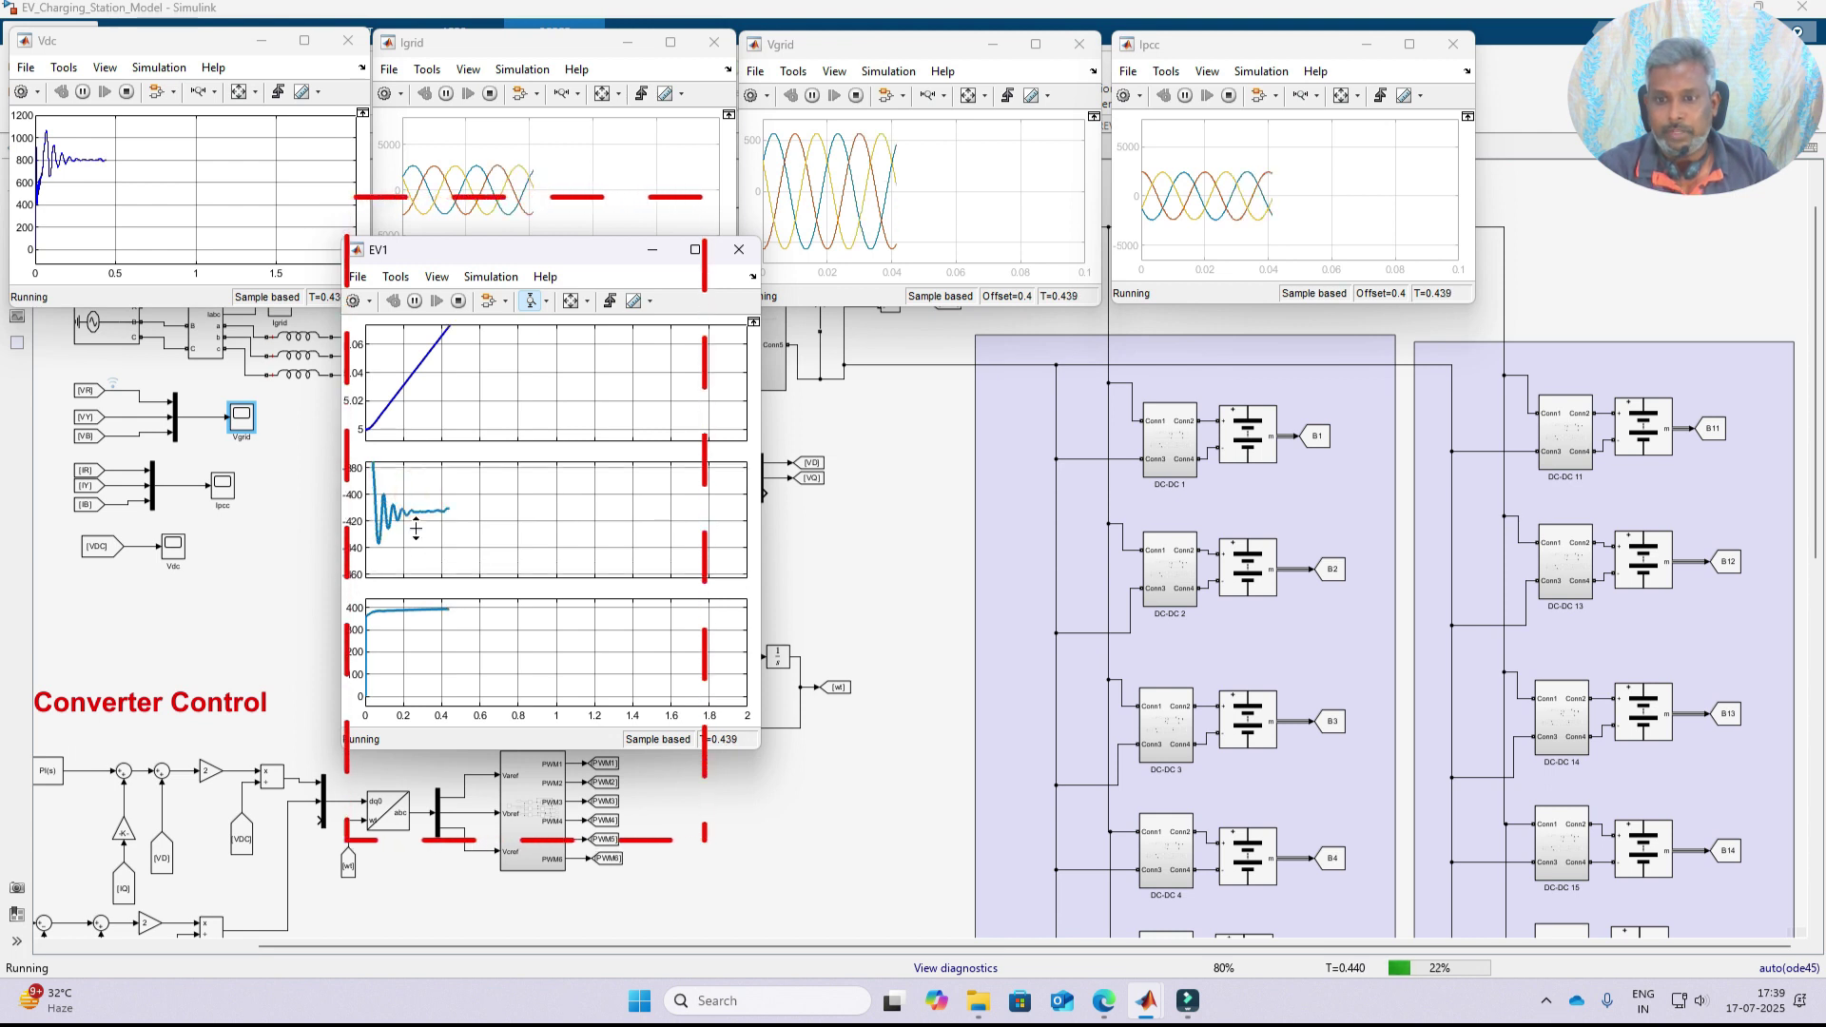
left_click(436, 620)
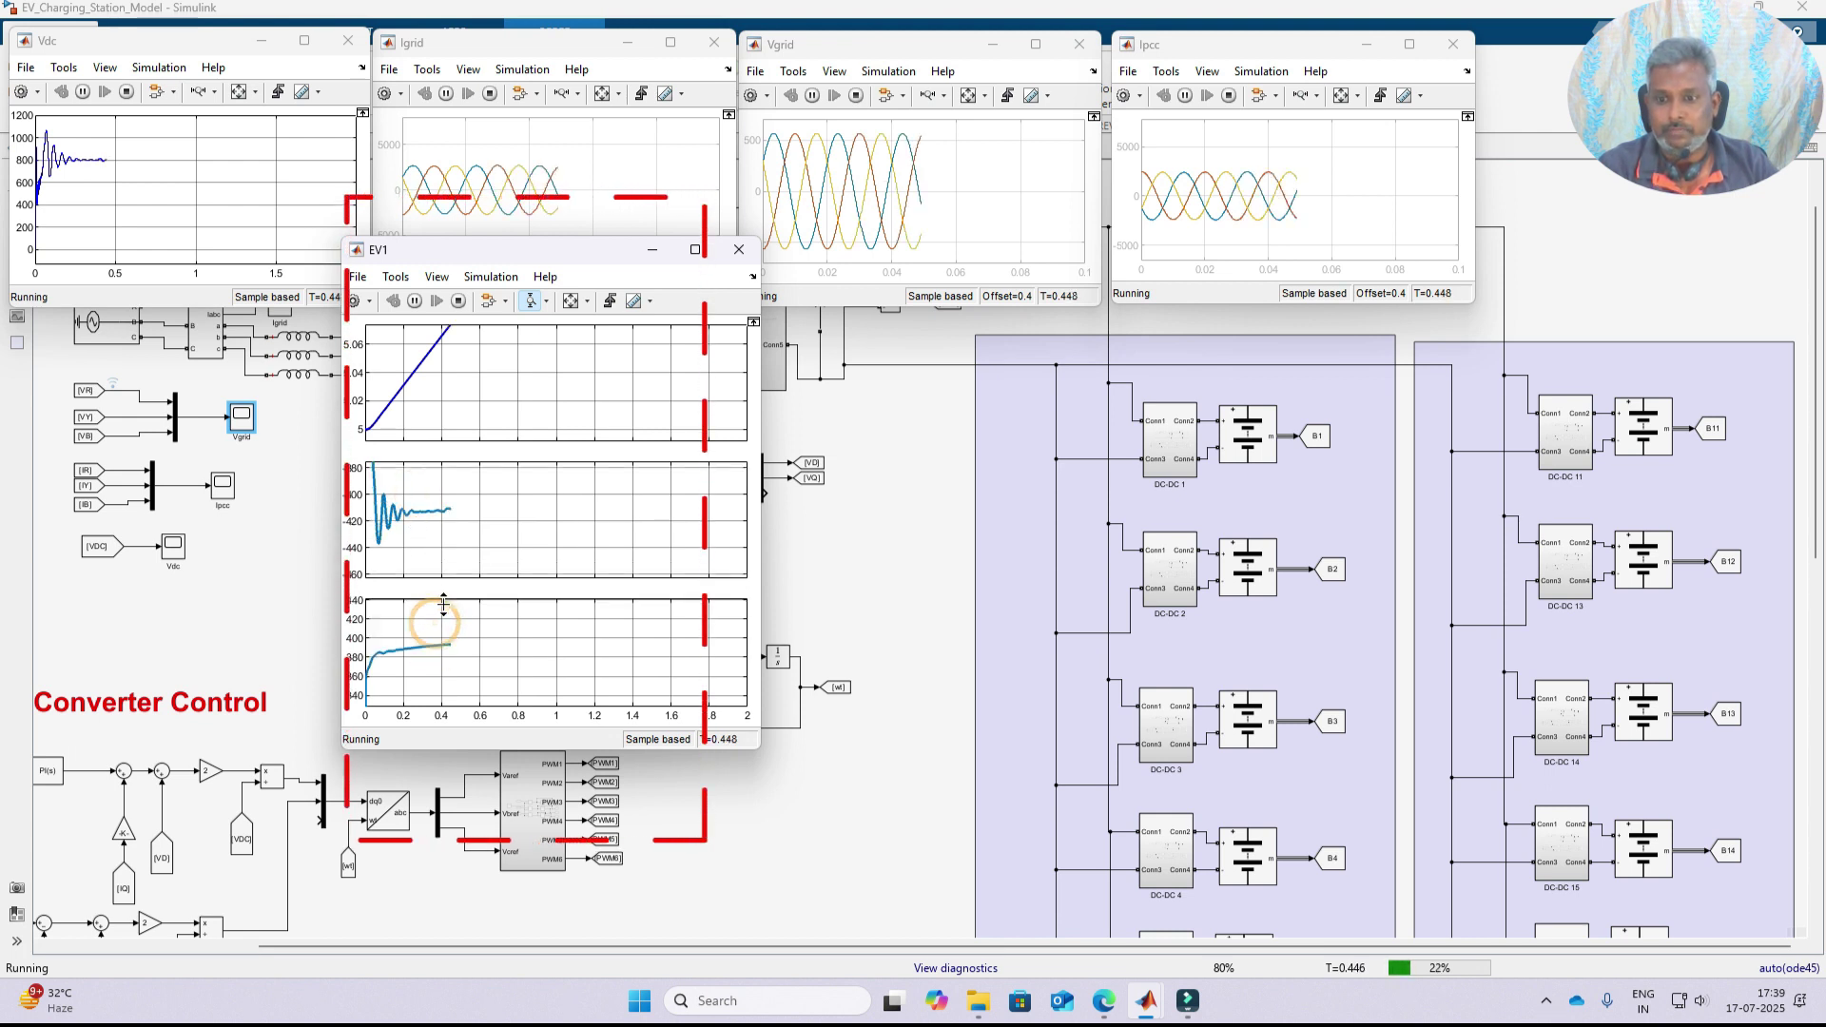
left_click(442, 679)
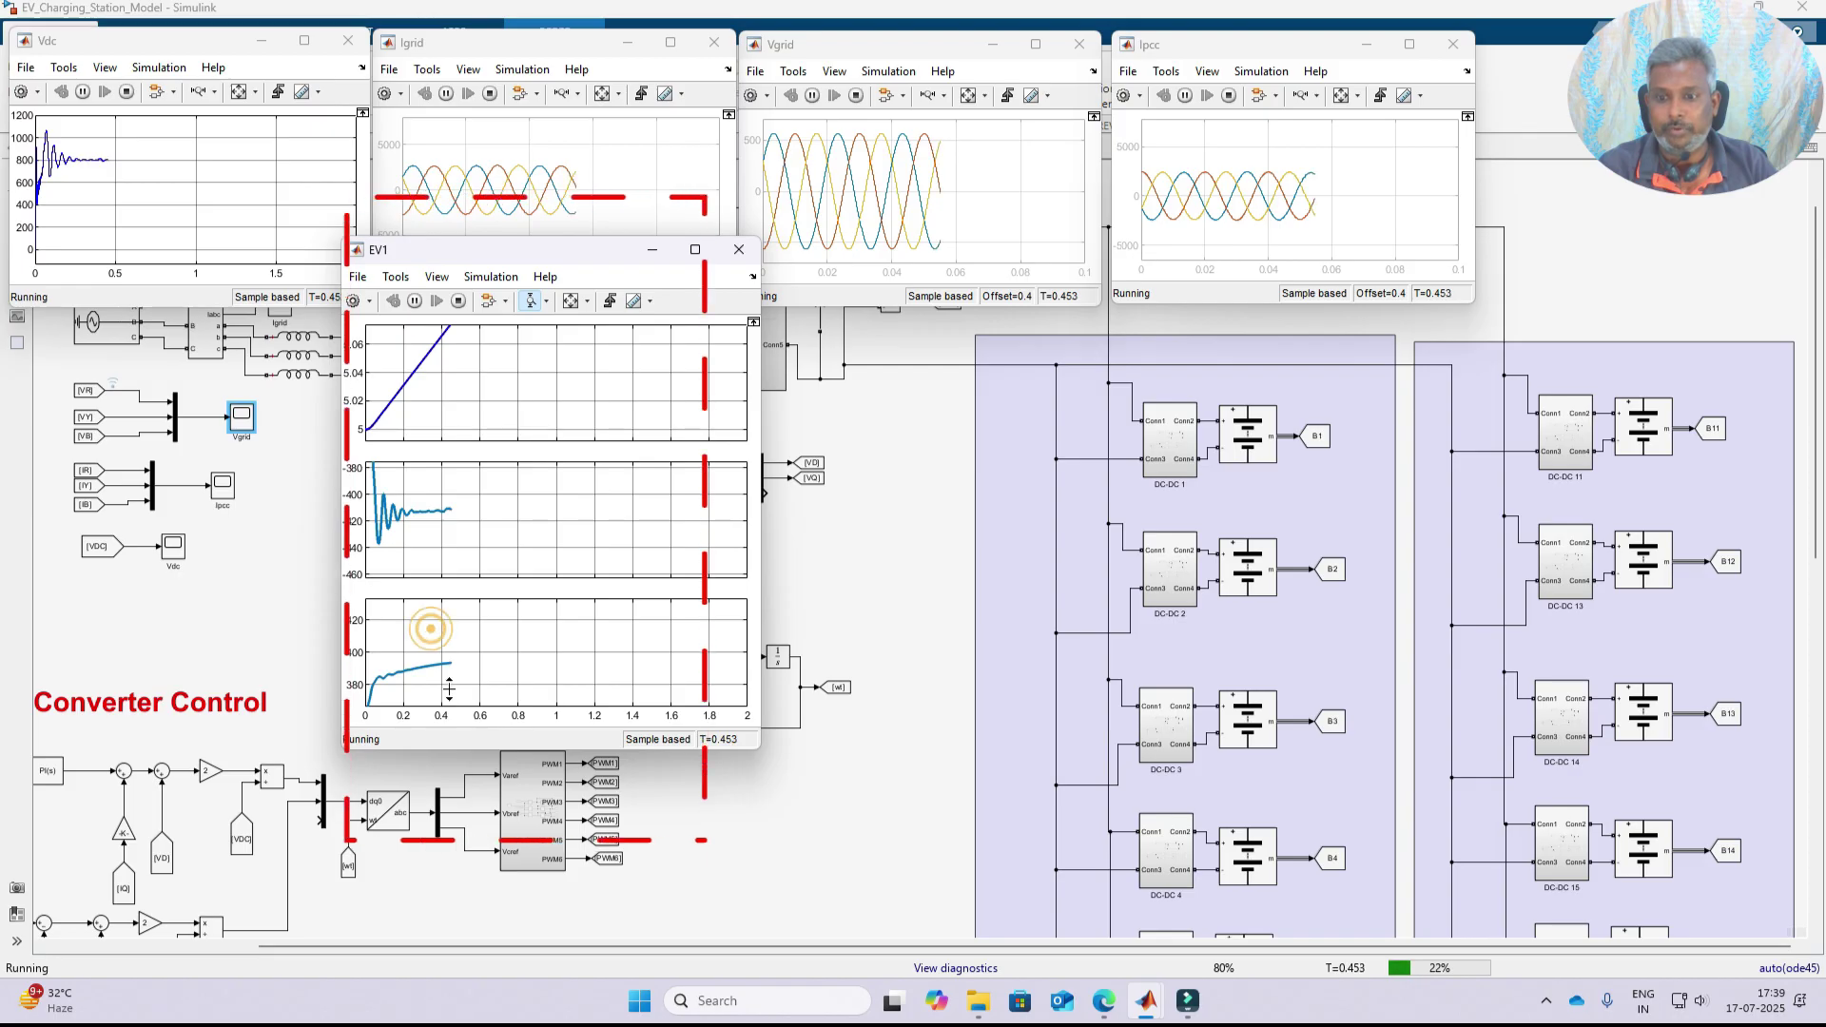
key("ctrl+a")
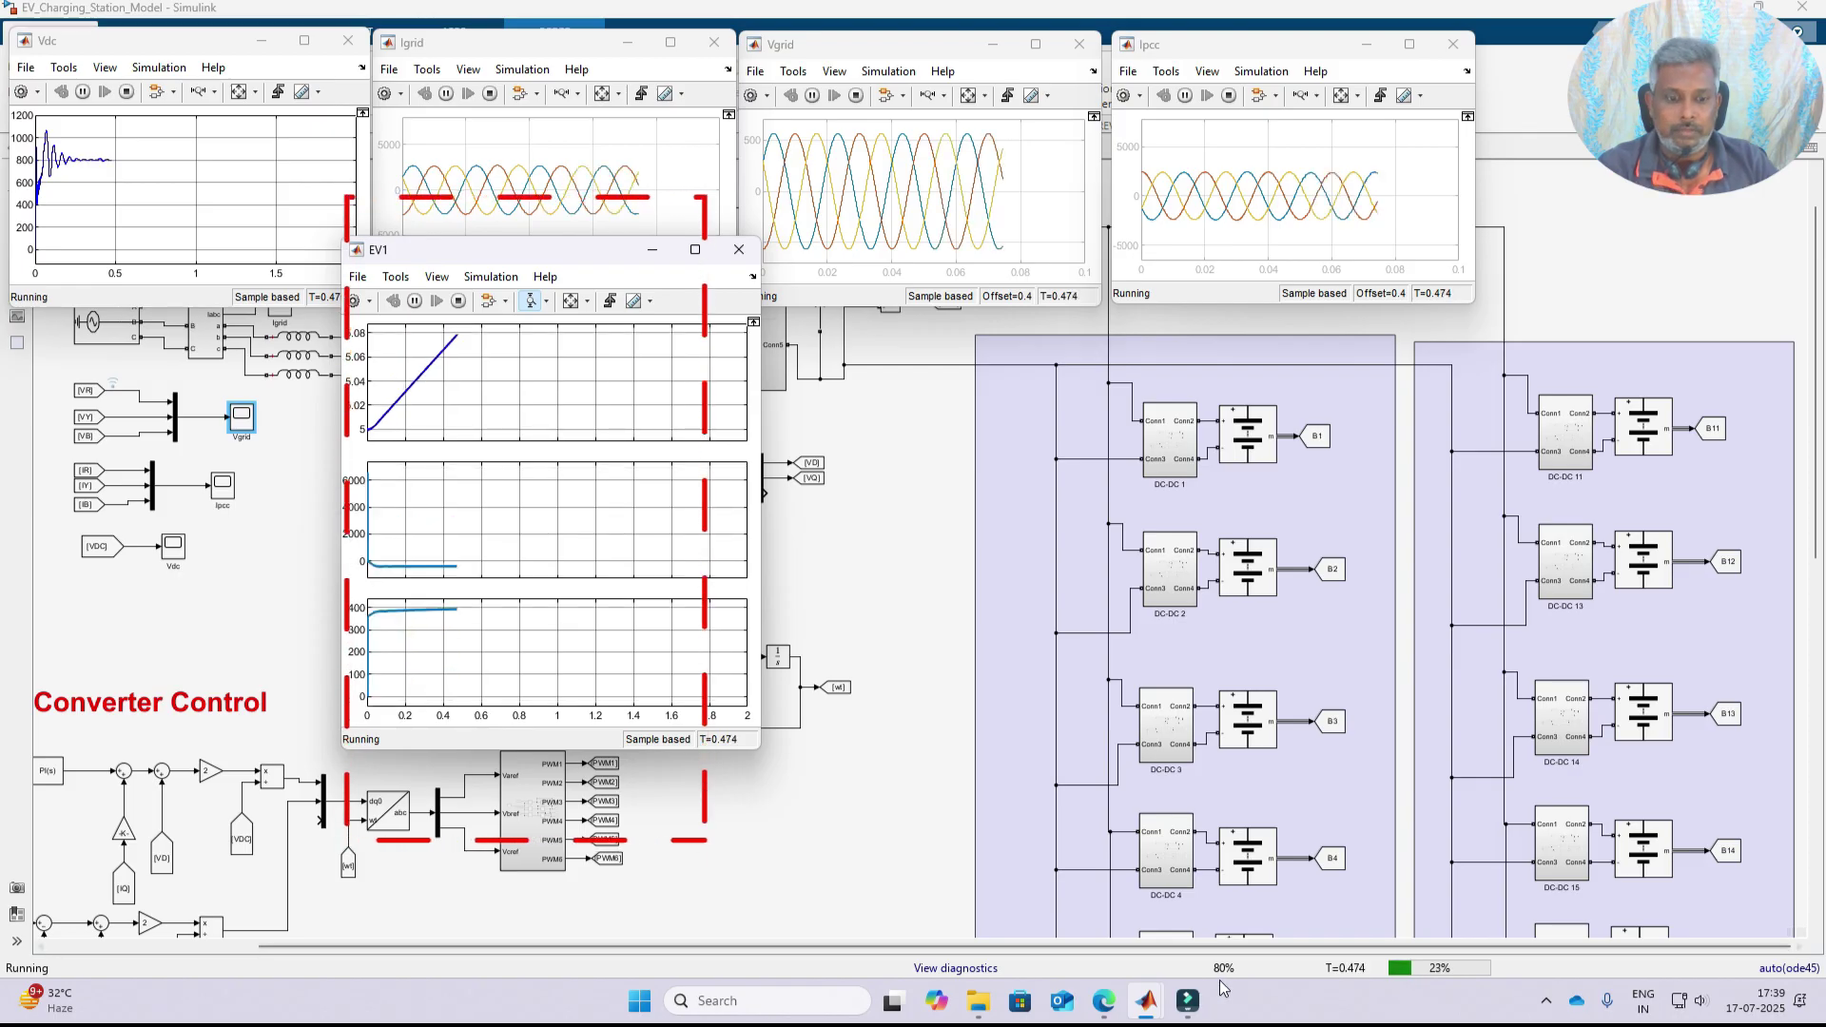
- Bring up the Ev12 scope and zoom vertically on its charging current trace
mouse_move(1150, 1007)
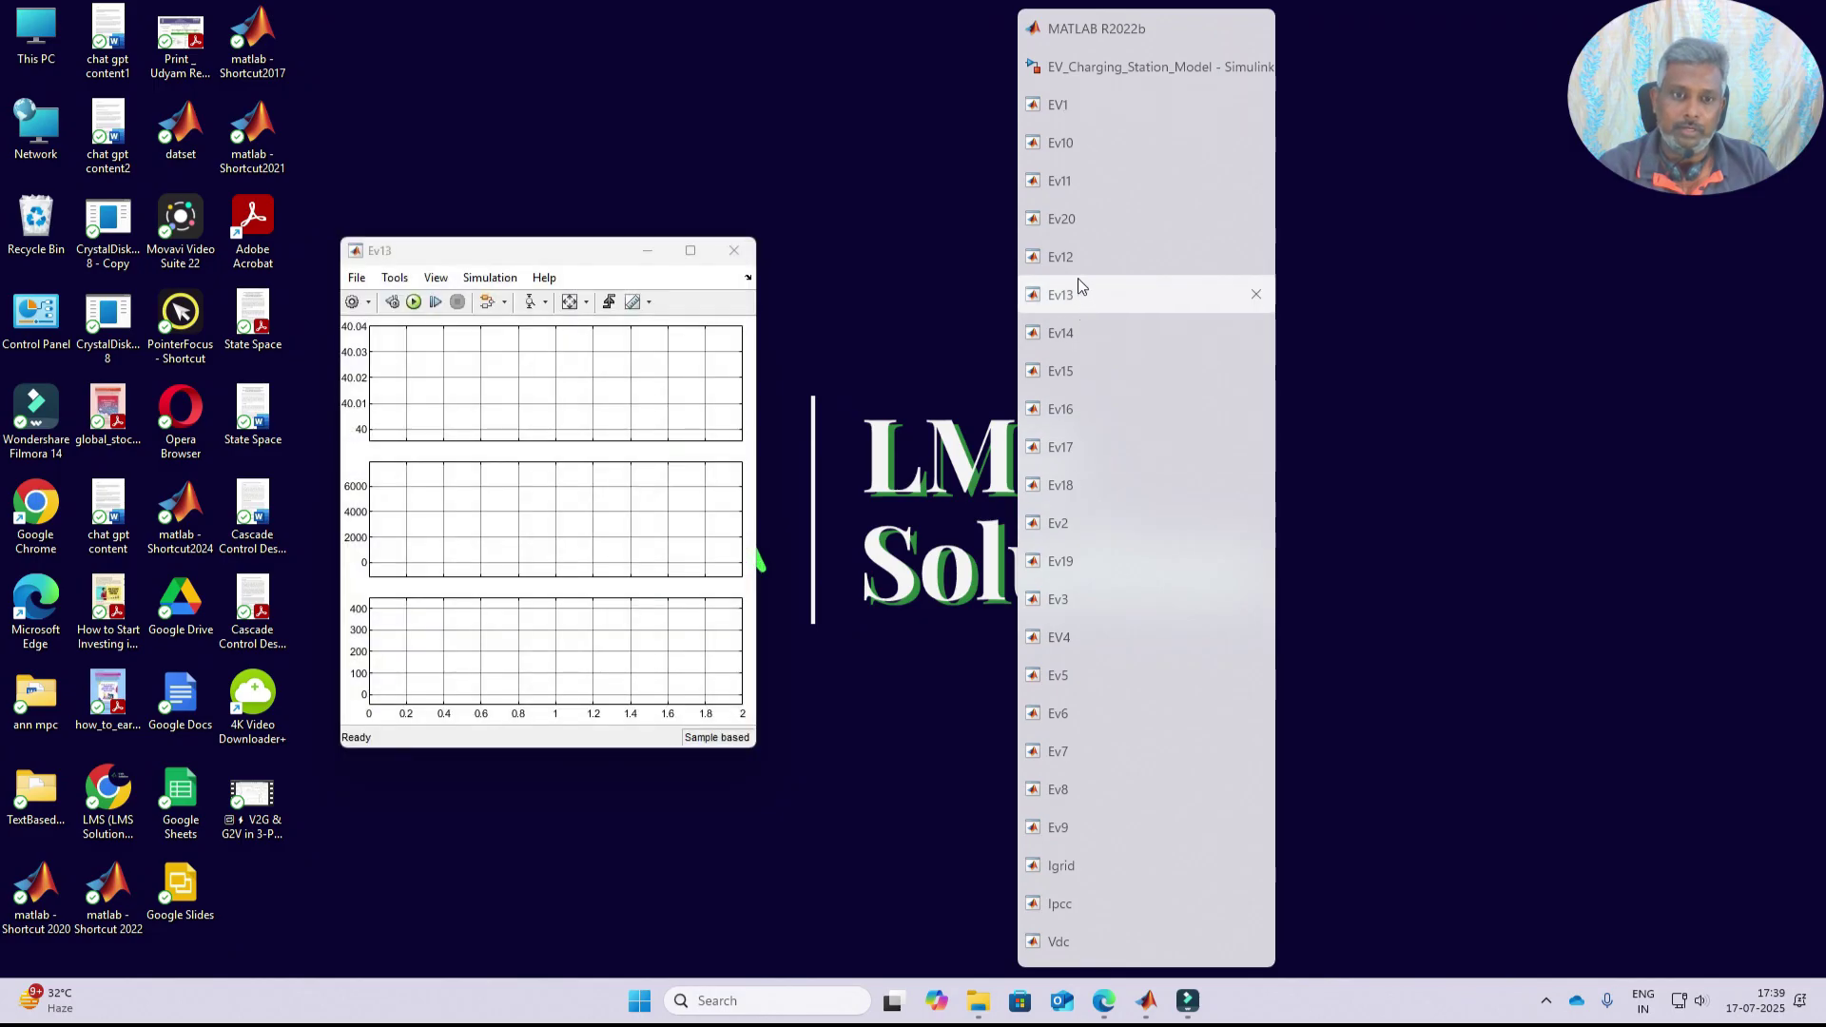
left_click(1076, 264)
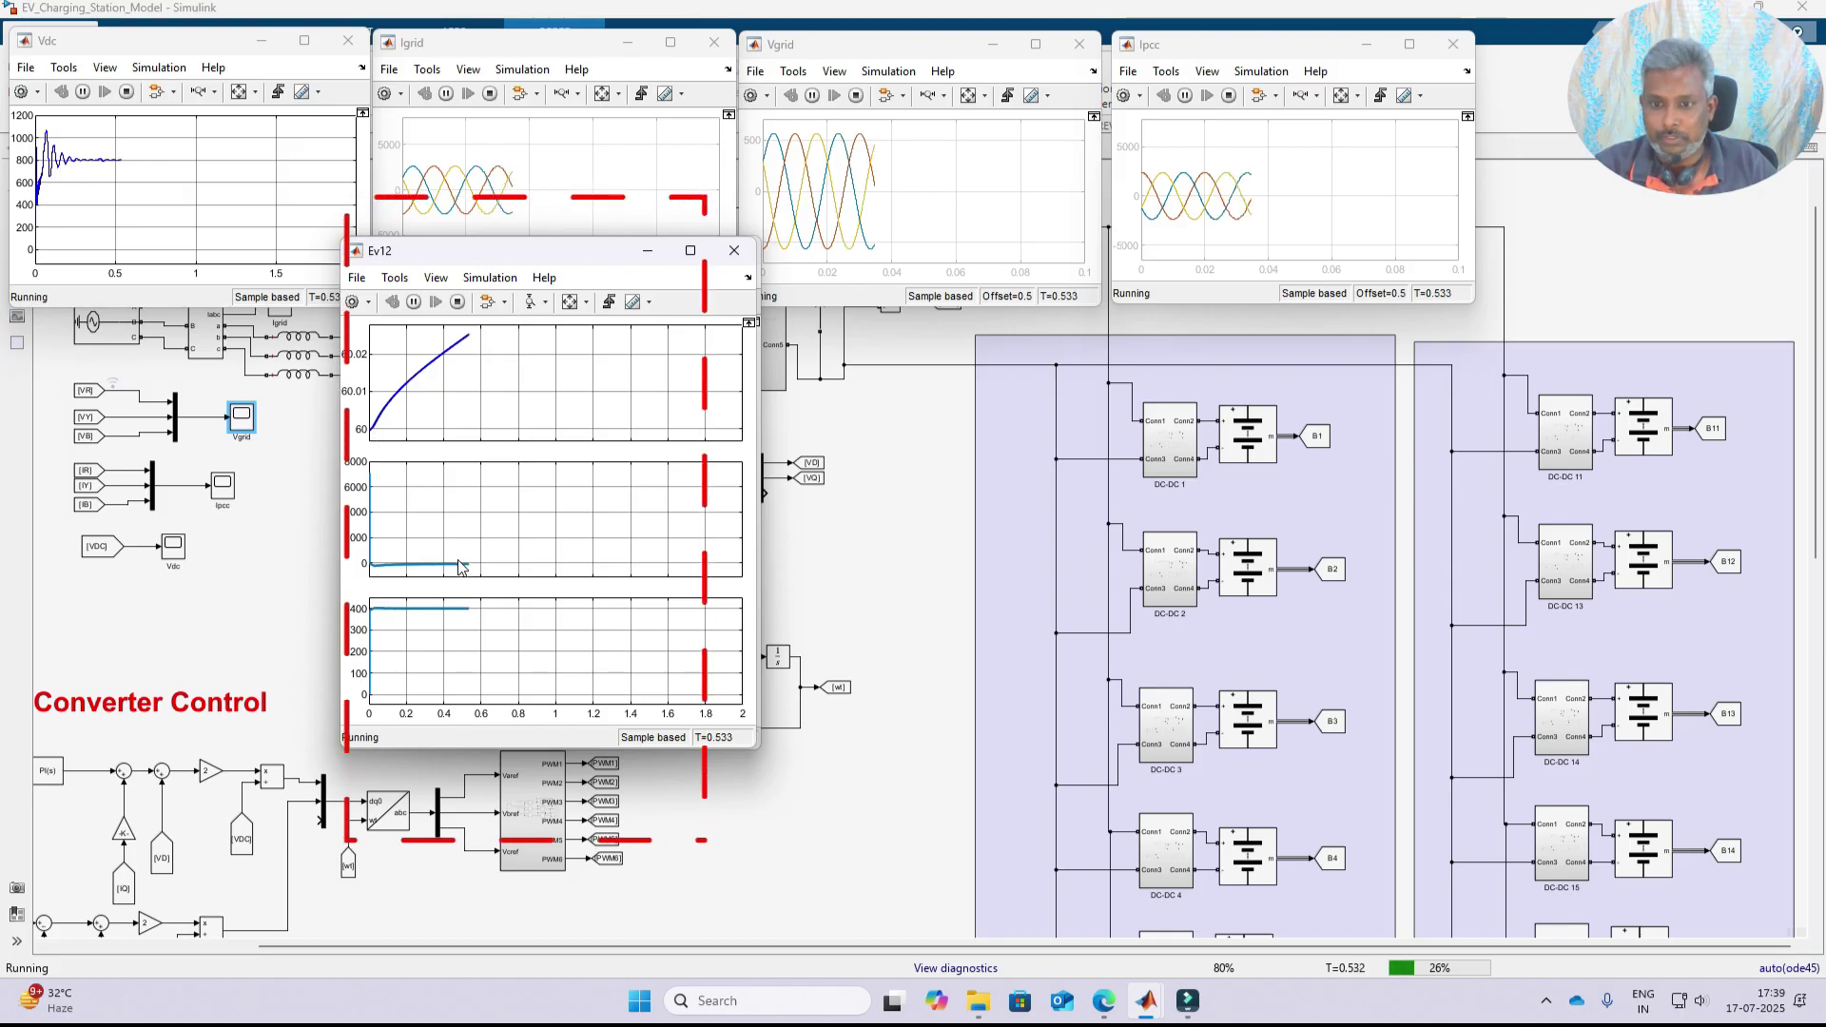
left_click(458, 523)
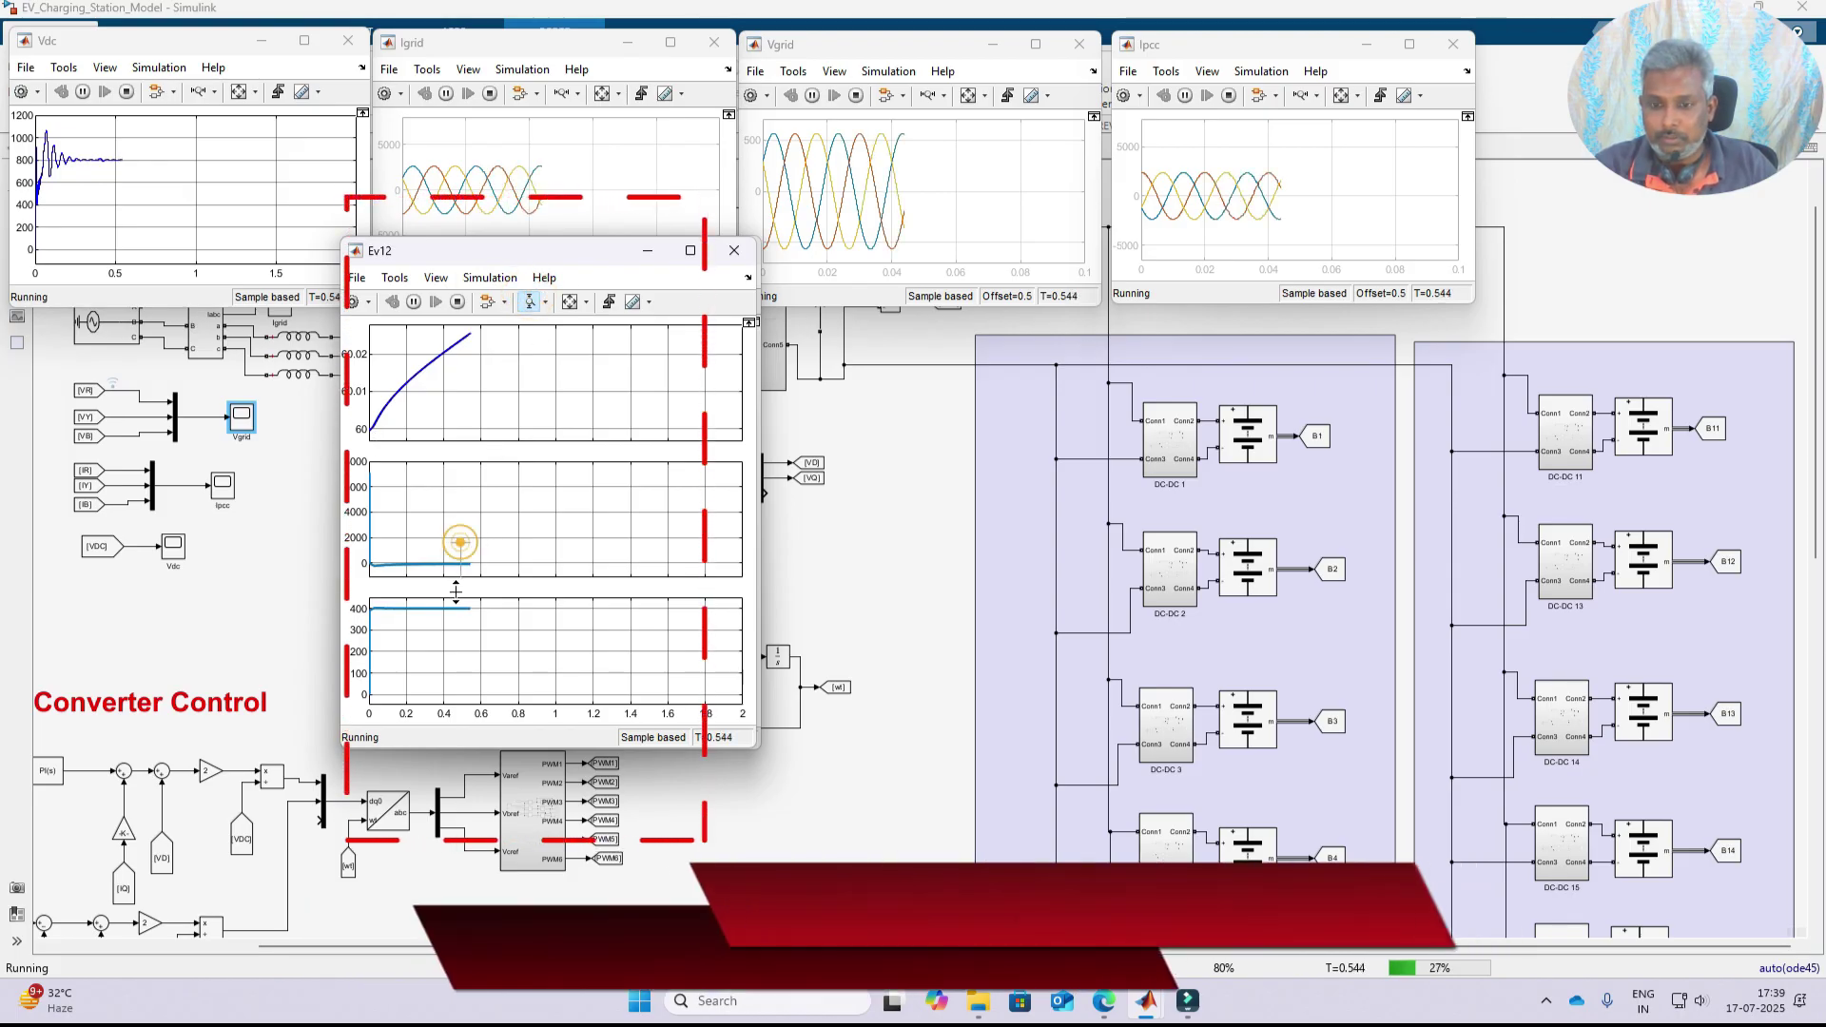
left_click(461, 495)
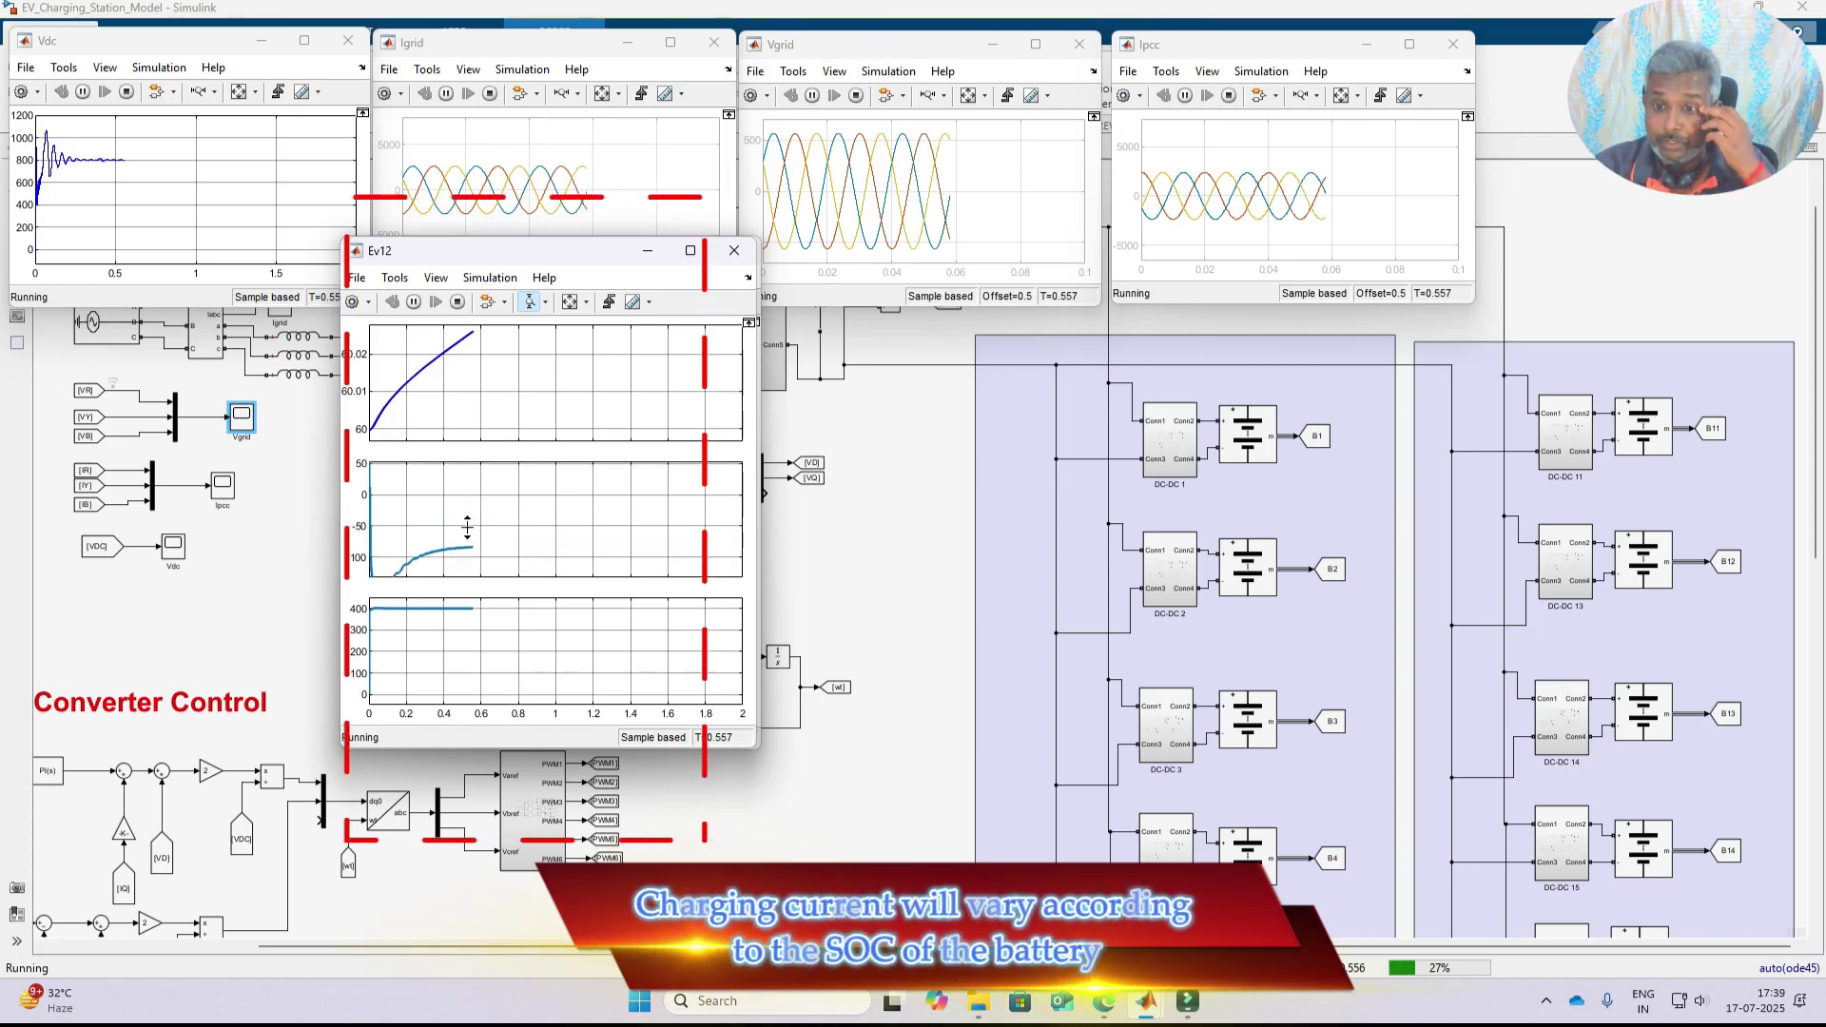
left_click(478, 538)
left_click(523, 521)
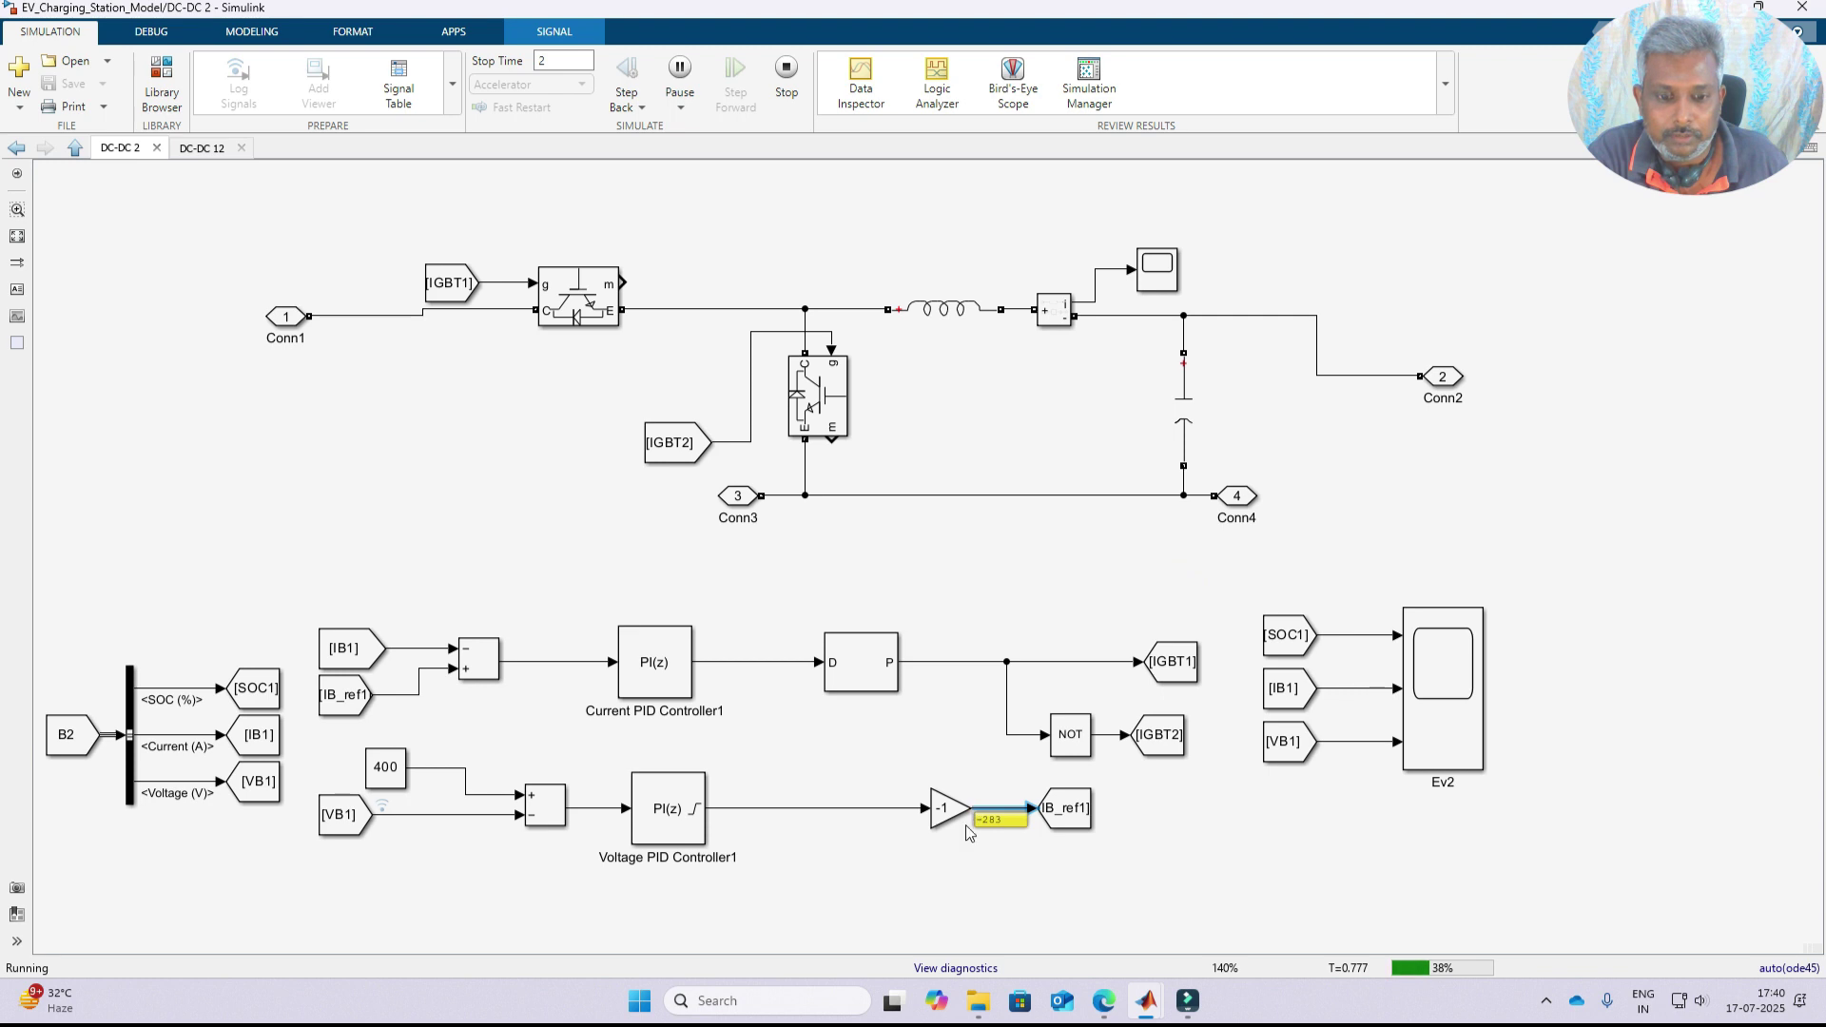
- Inspect the current controller's output in DC-DC 2 and view the Ev2 scope scaled to its data
left_click(761, 663)
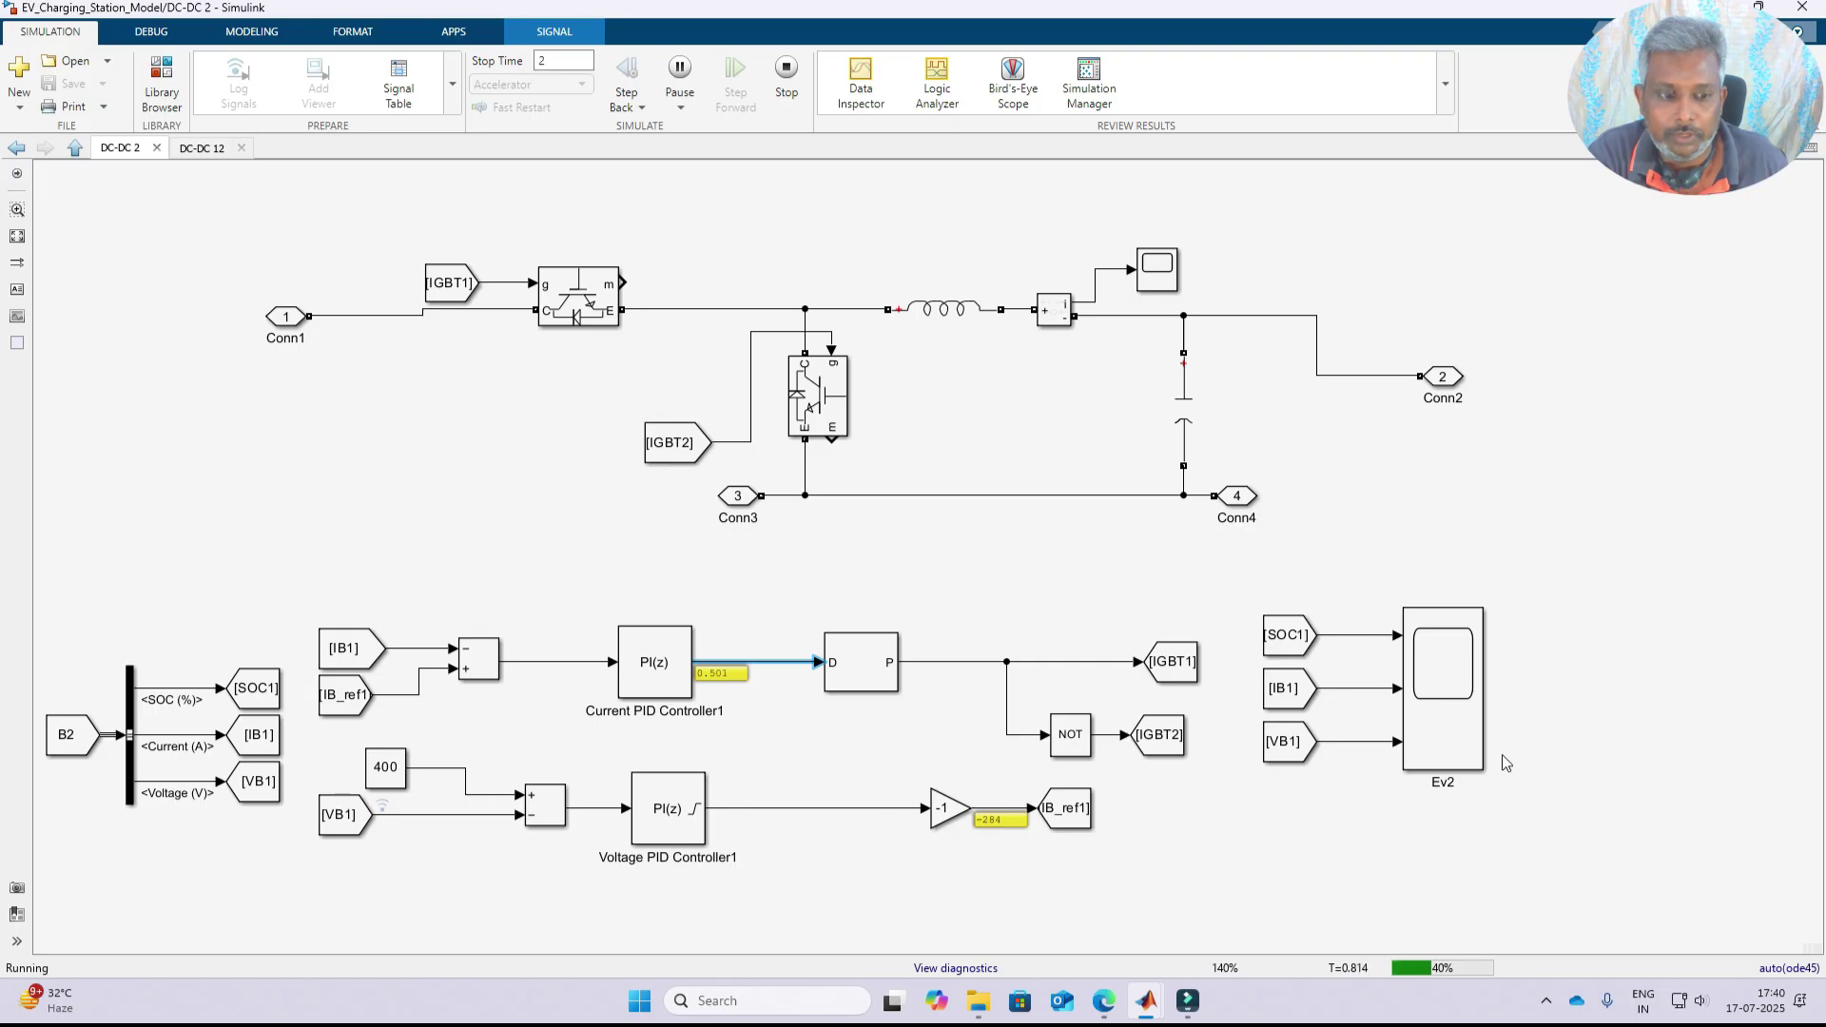
double_click(1444, 700)
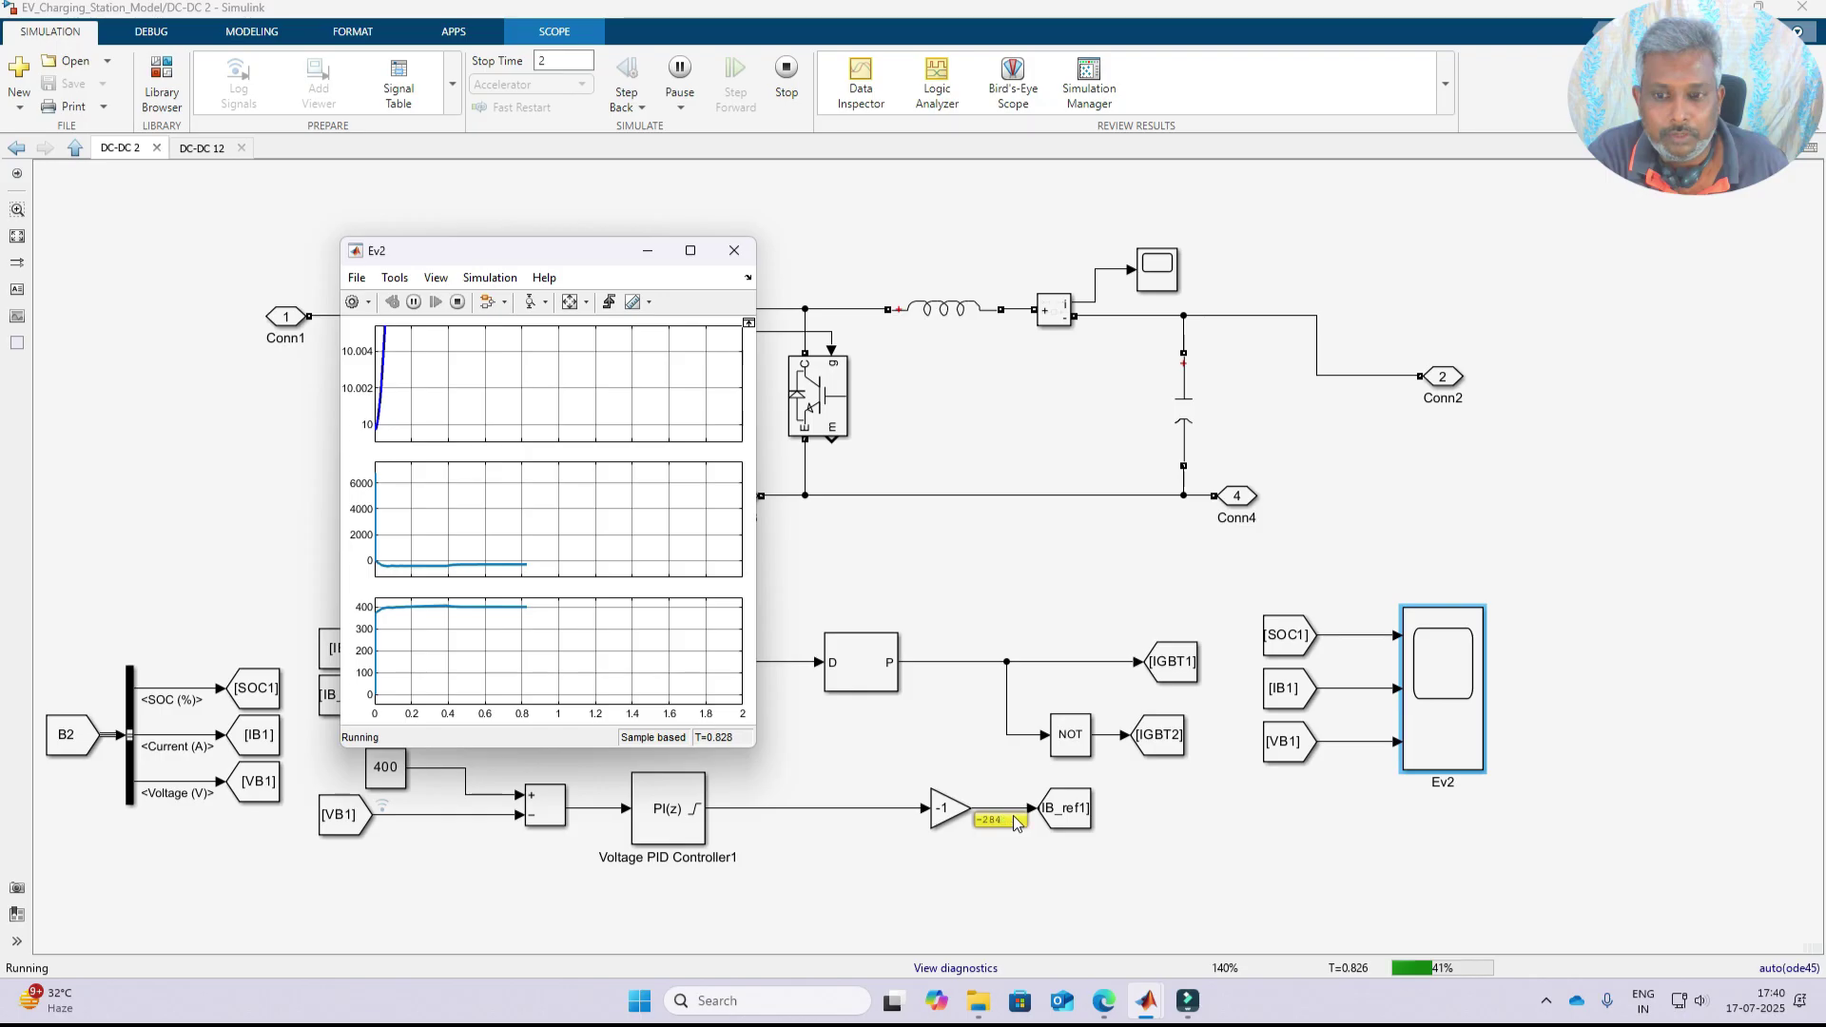
left_click(573, 300)
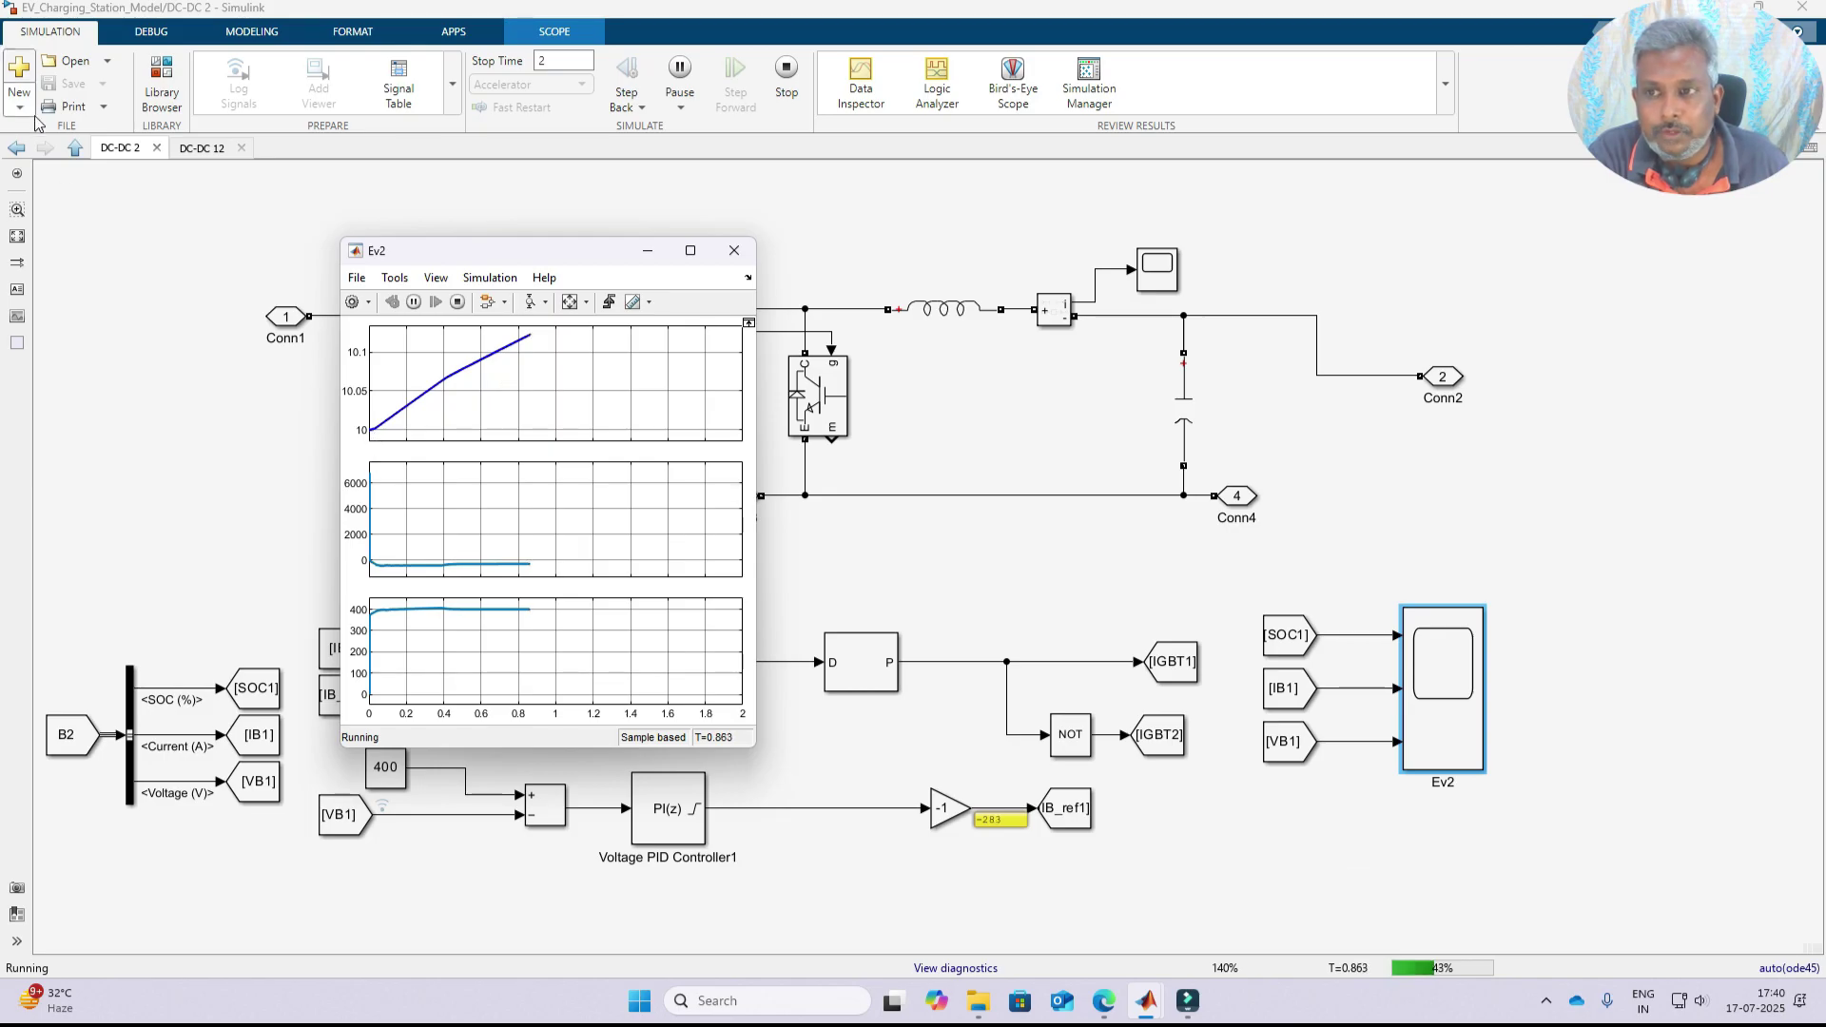
key("Escape")
- Open DC-DC 1, view its EV1 scope scaled to the data and return to the upper part of the main model
double_click(1179, 458)
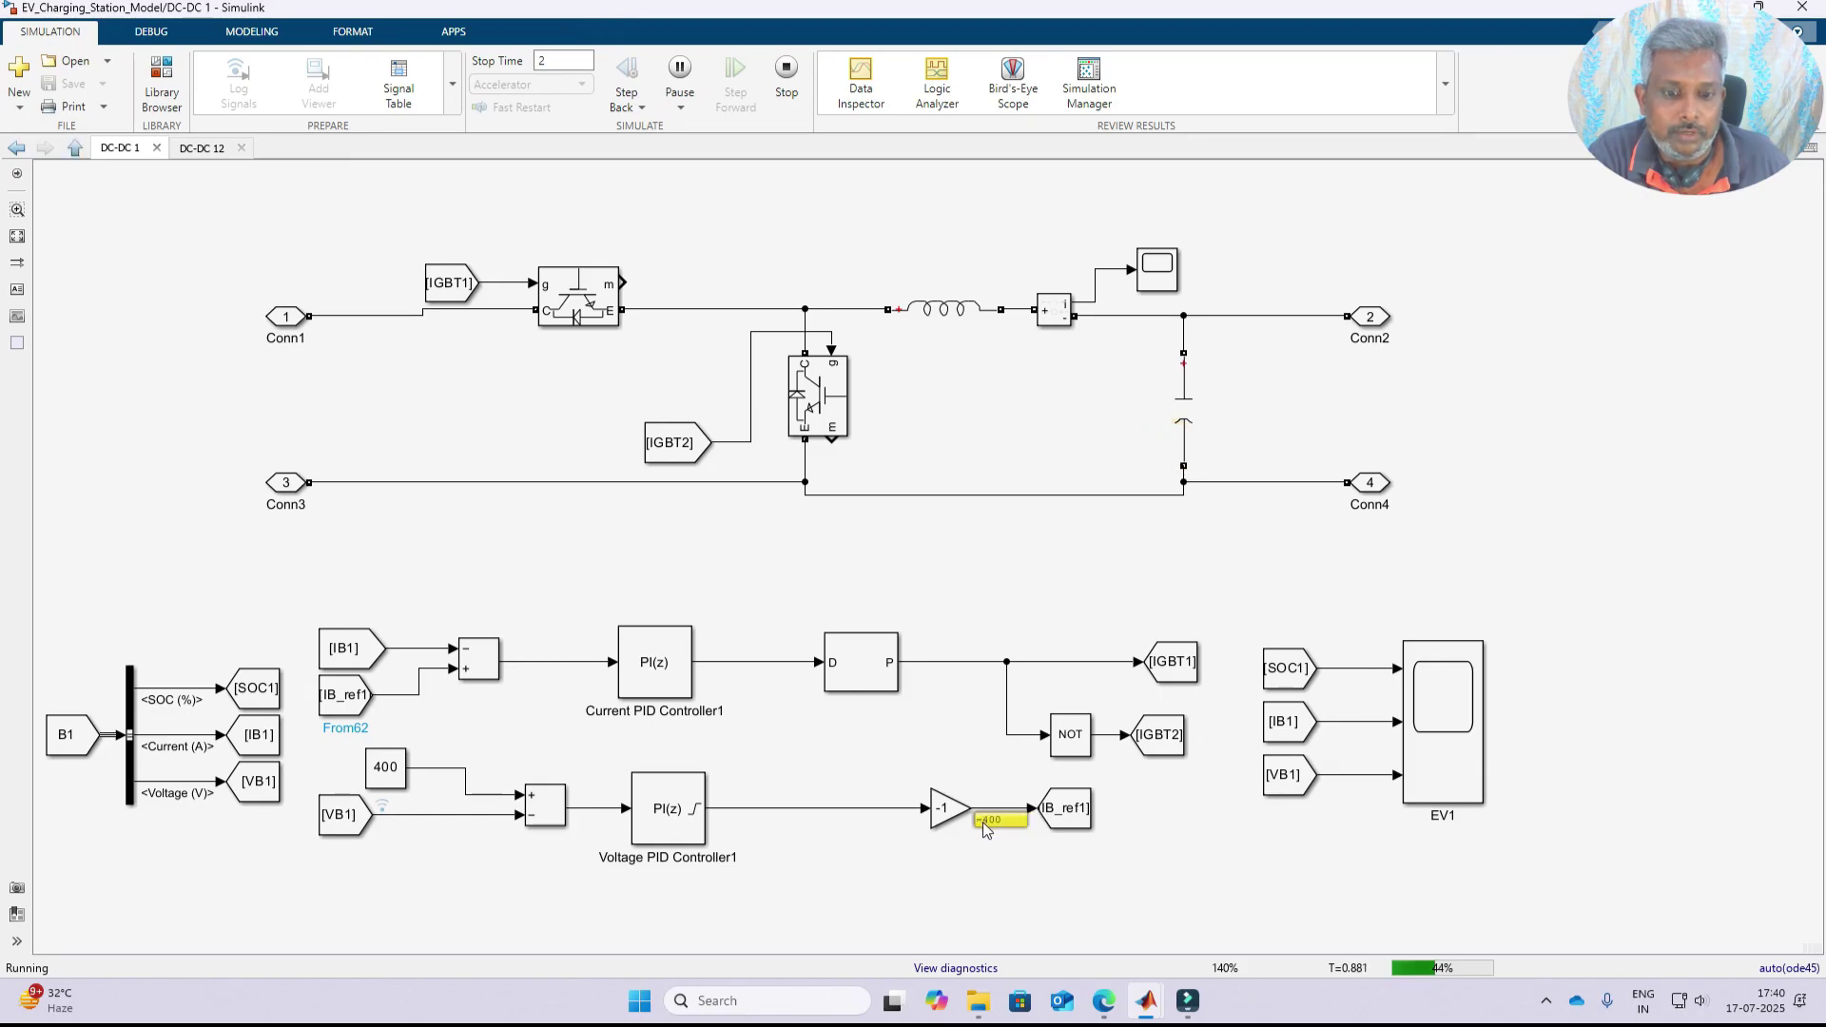
double_click(1460, 732)
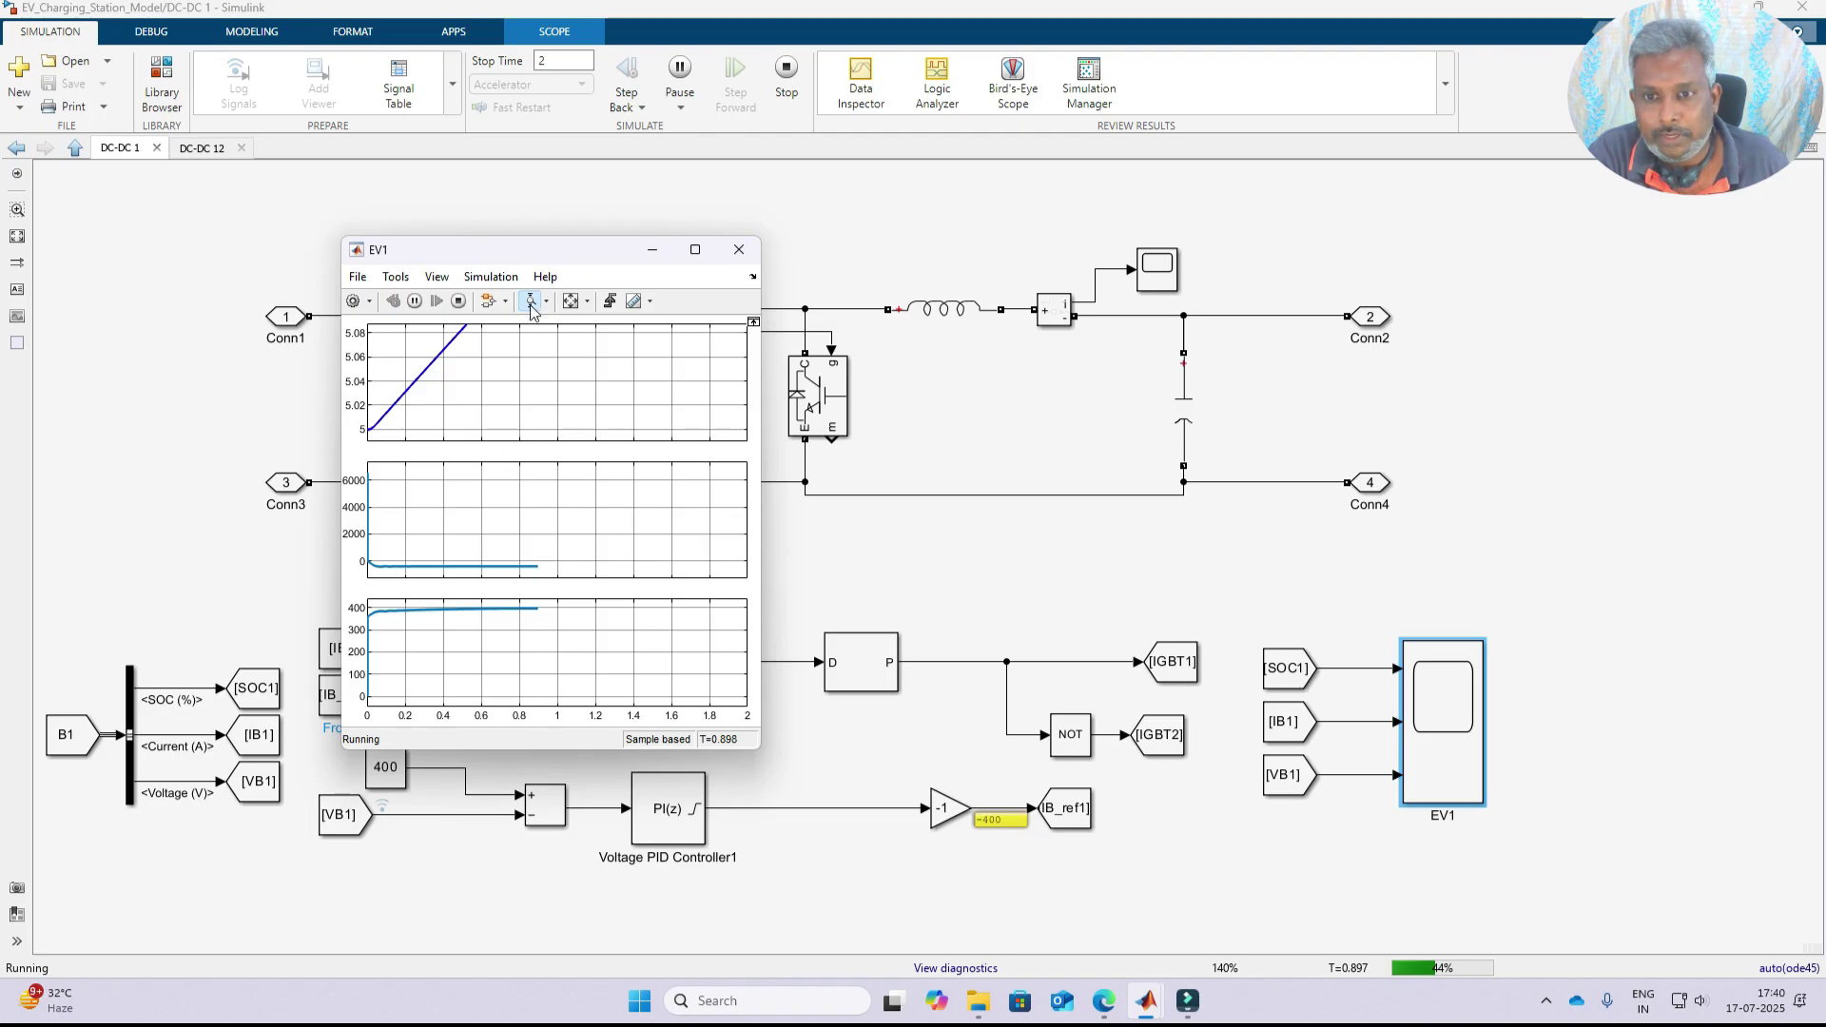
left_click(569, 301)
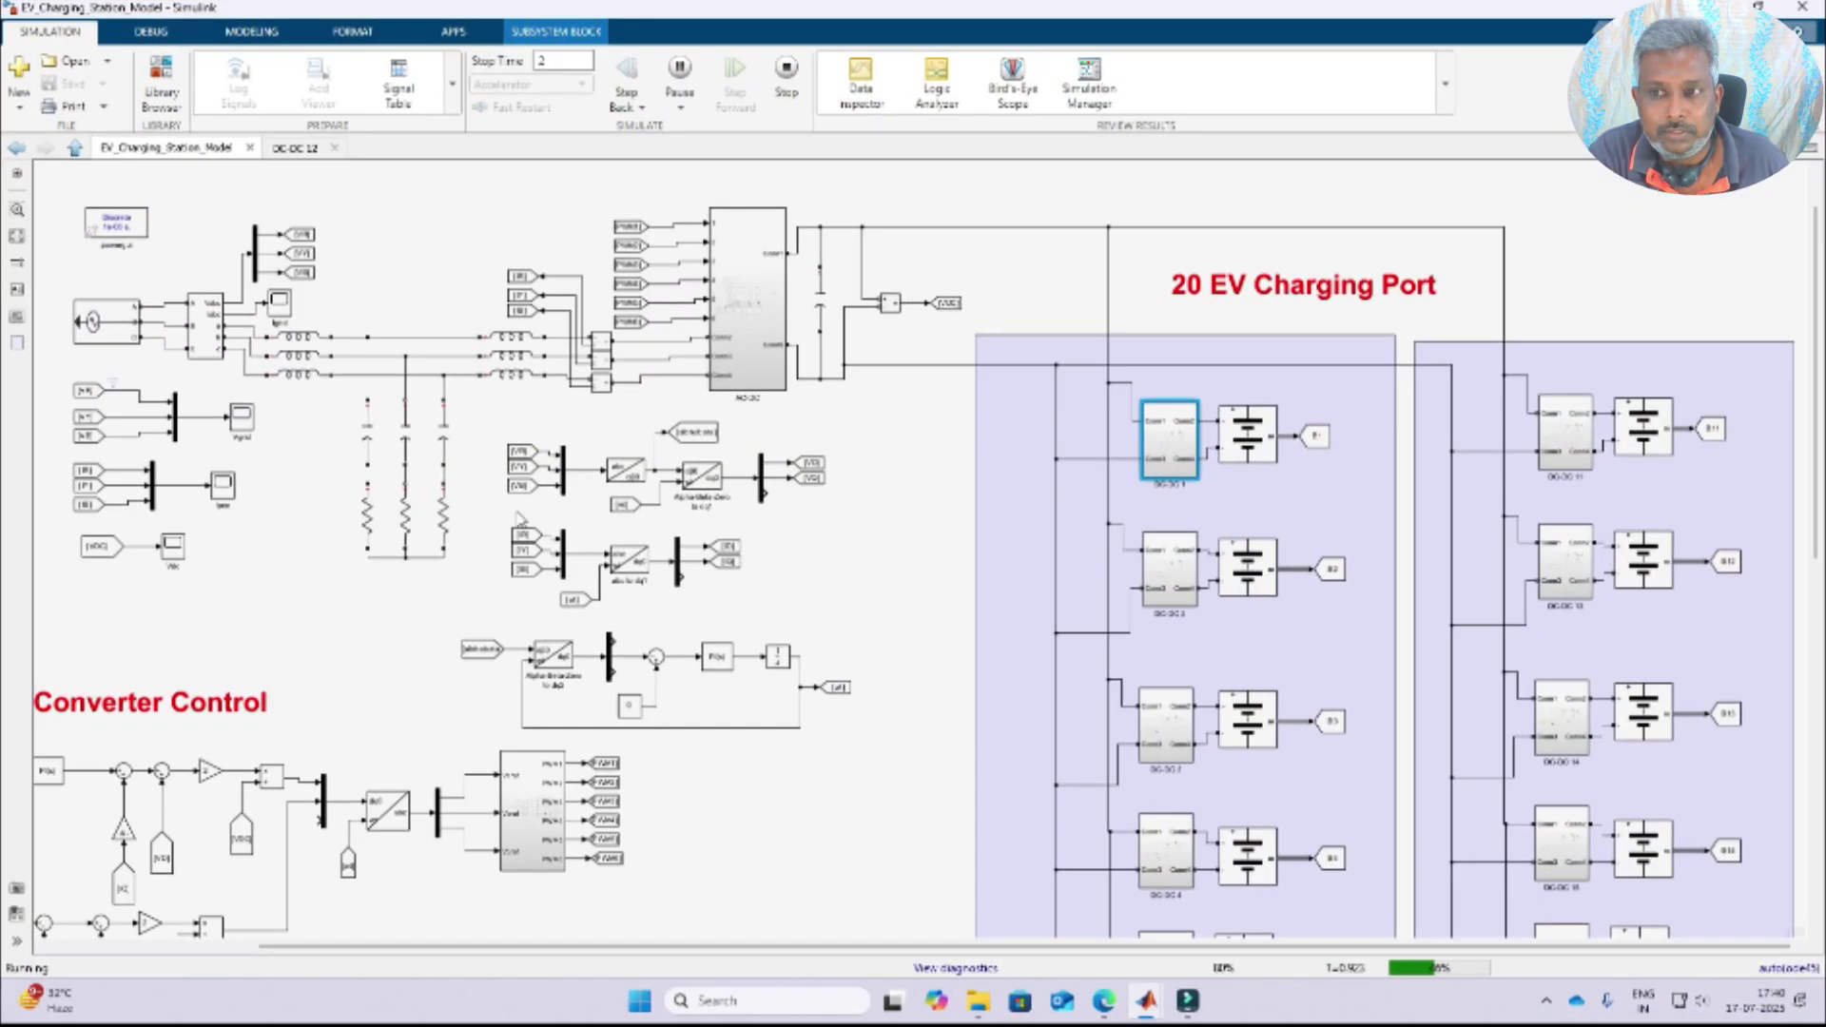
left_click_drag(1816, 473, 1800, 264)
scroll(910, 293, "up", 1)
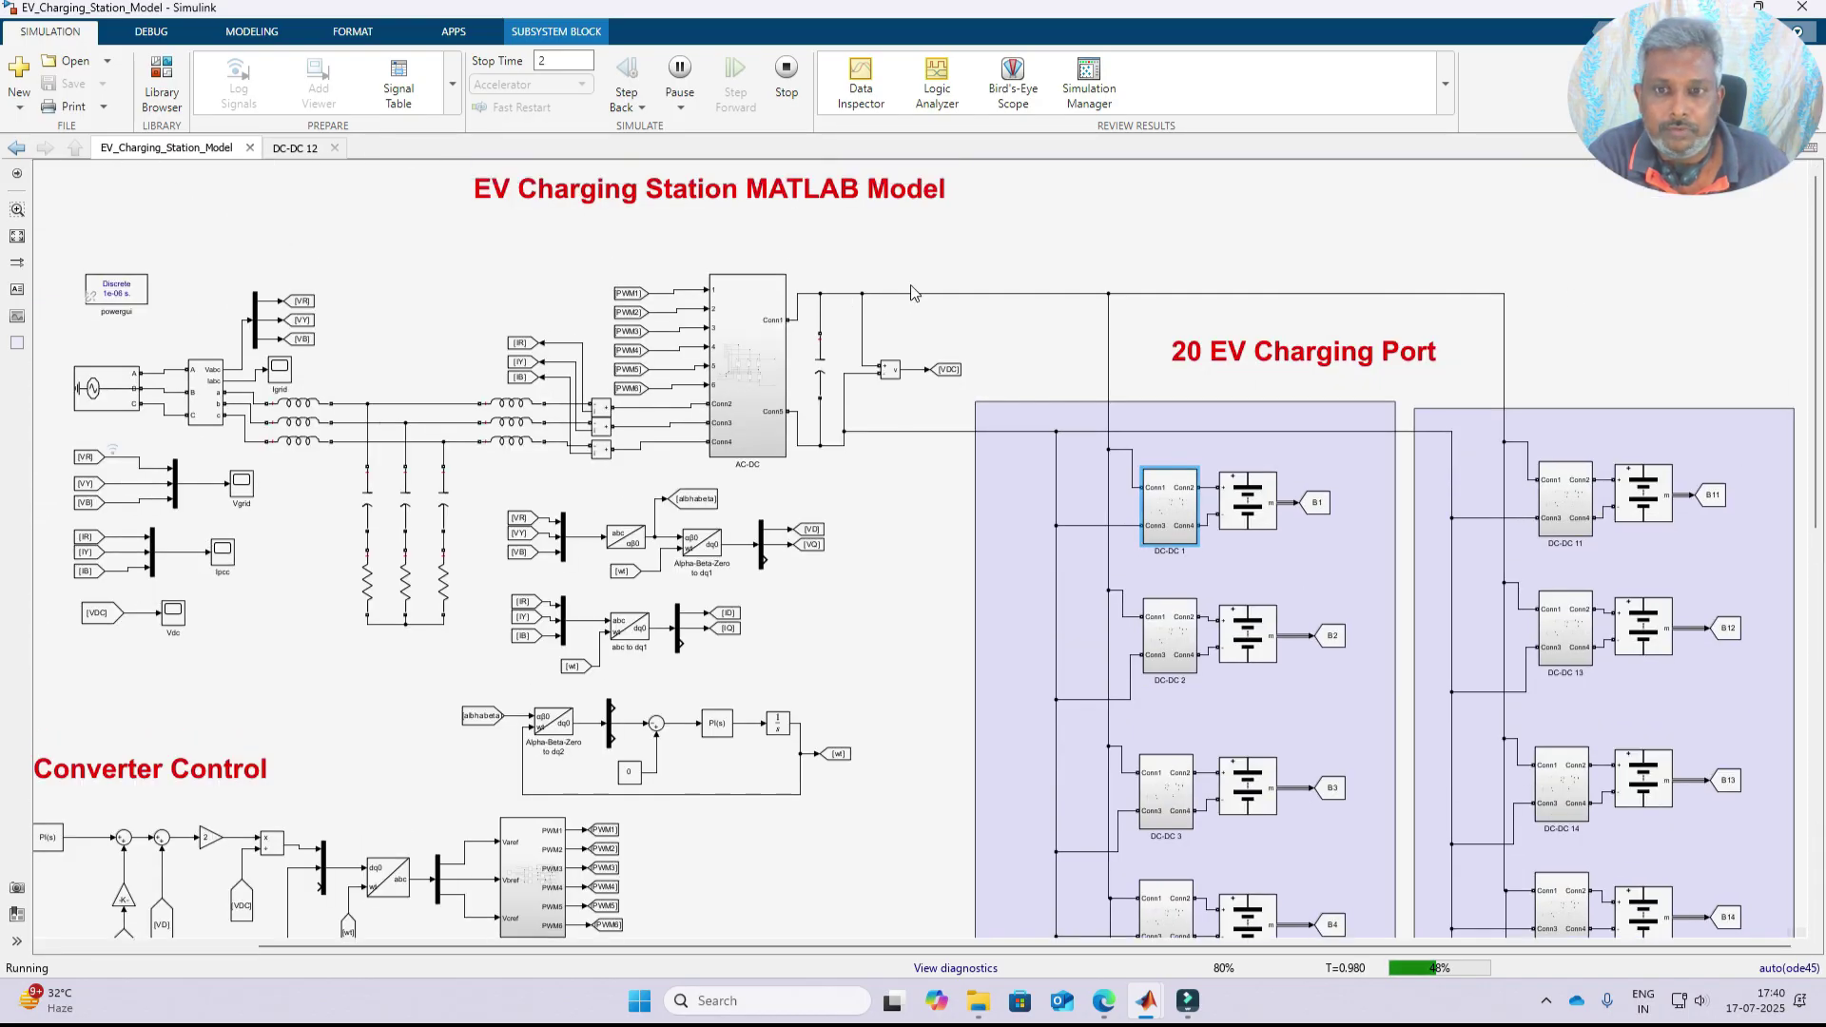